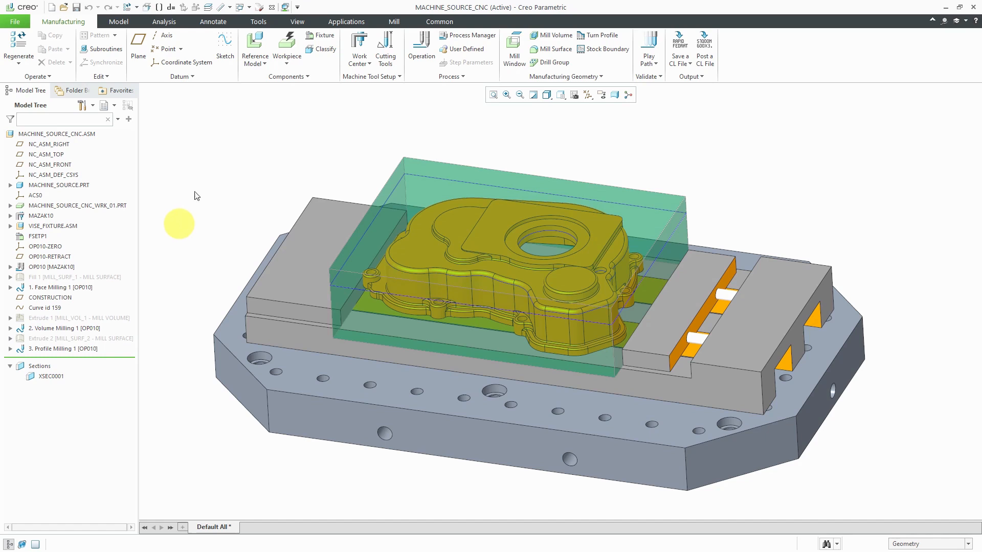
Begin a new fixture setup FSETP2 and bring up its component list, viewing the flipped workpiece
click(326, 39)
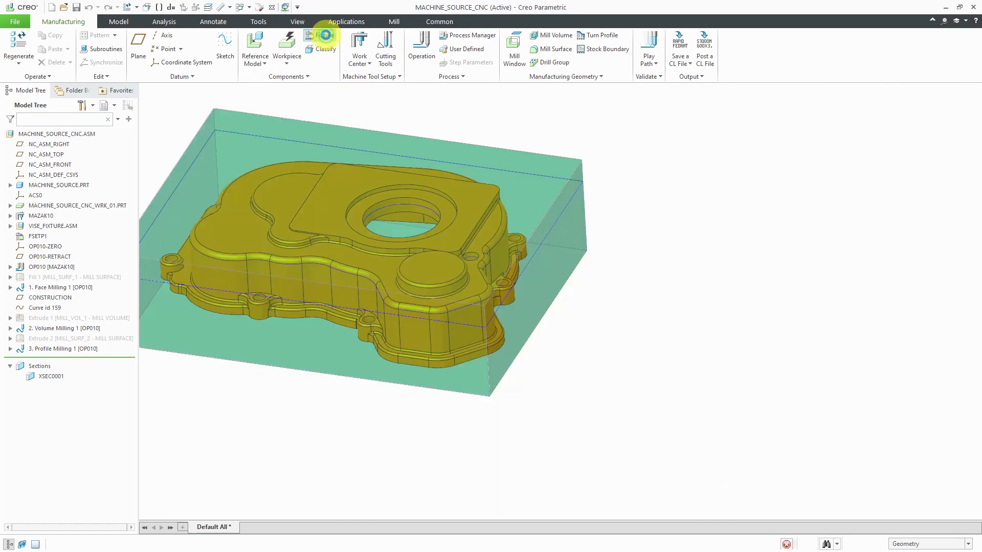
scroll(714, 398, down, 2)
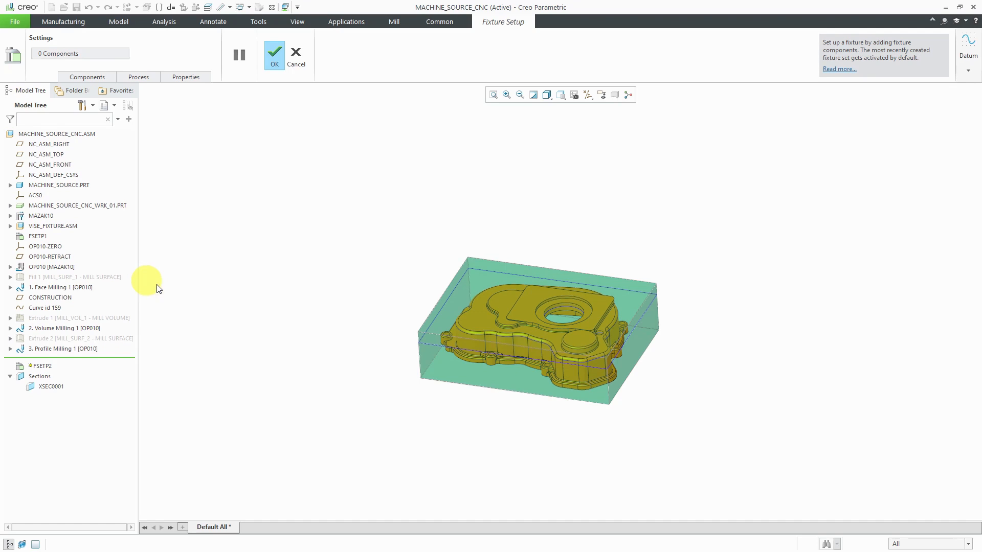
mouse_move(534, 361)
middle_down()
mouse_move(547, 250)
mouse_move(526, 182)
middle_up()
scroll(538, 215, down, 2)
scroll(520, 339, up, 3)
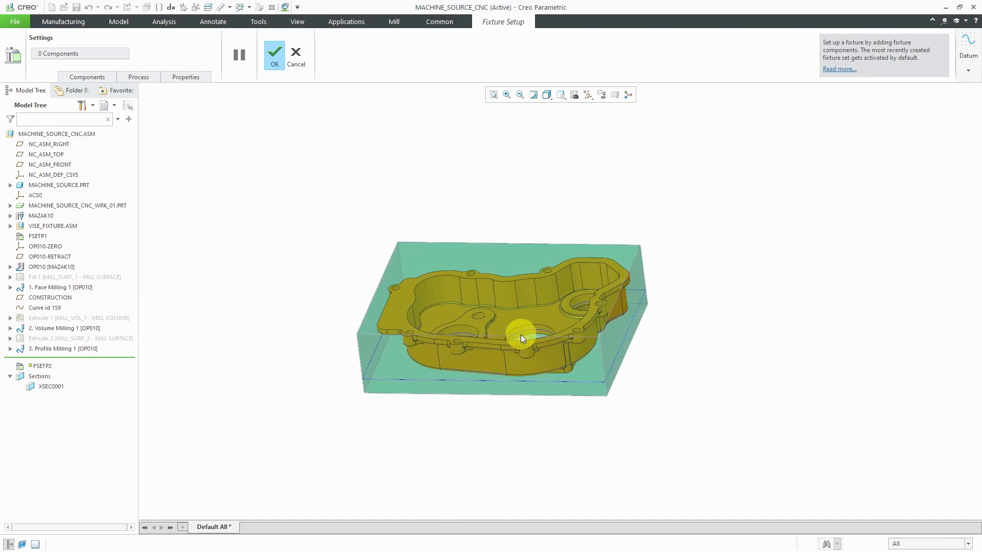
middle_drag(519, 339, 514, 340)
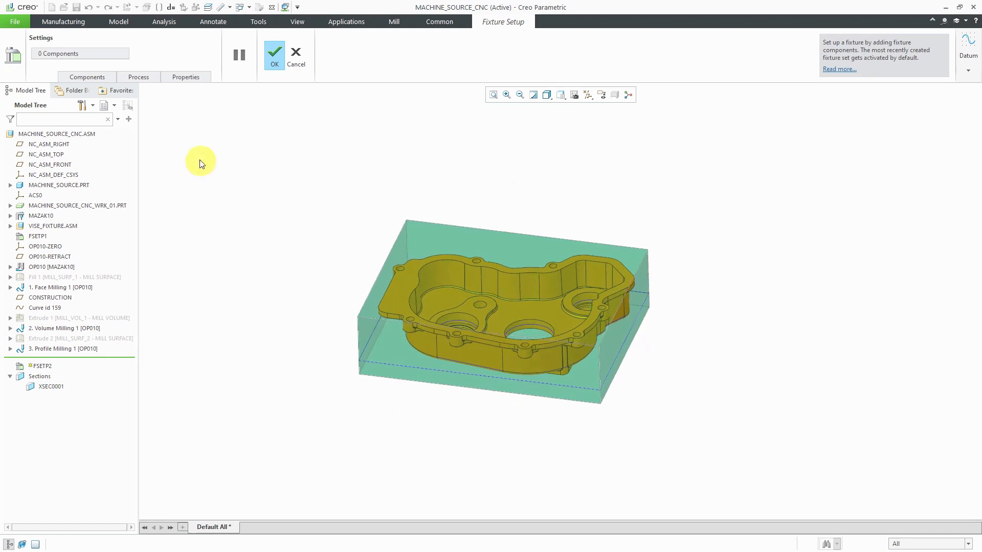
click(98, 78)
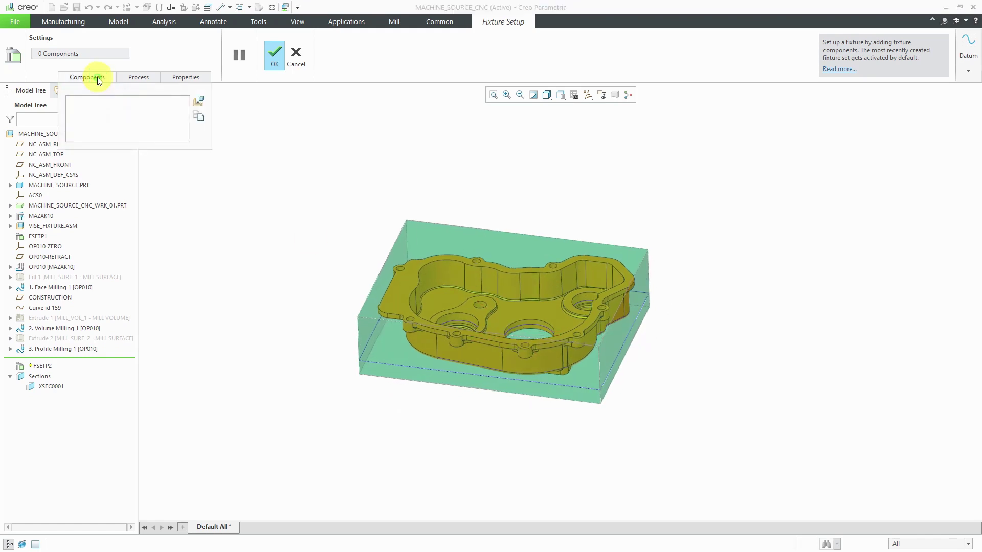
Bring vise_fixture.asm into the scene and rotate it to lie flat
click(200, 100)
double_click(421, 163)
click(438, 214)
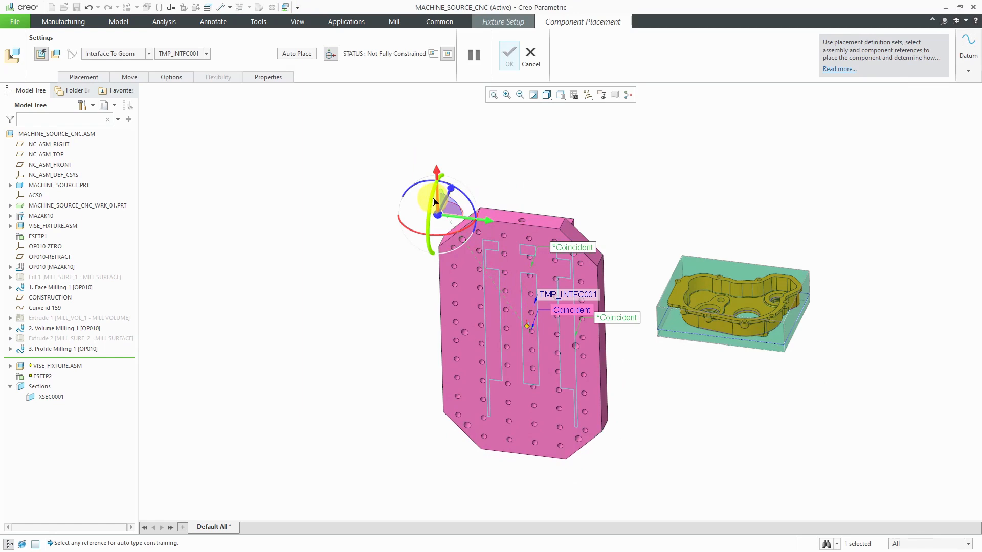
mouse_move(434, 203)
mouse_down()
mouse_move(399, 314)
mouse_move(415, 312)
mouse_up()
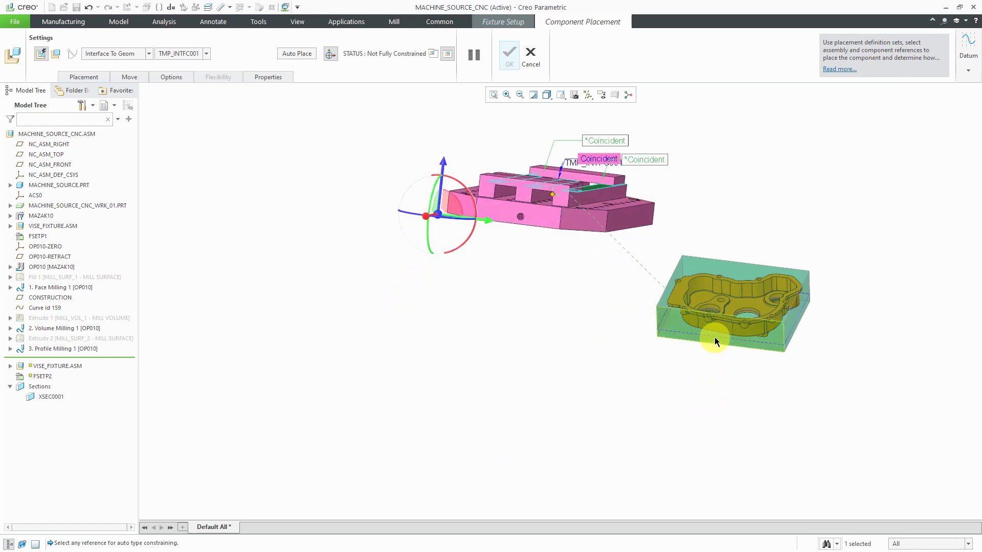
scroll(706, 353, down, 2)
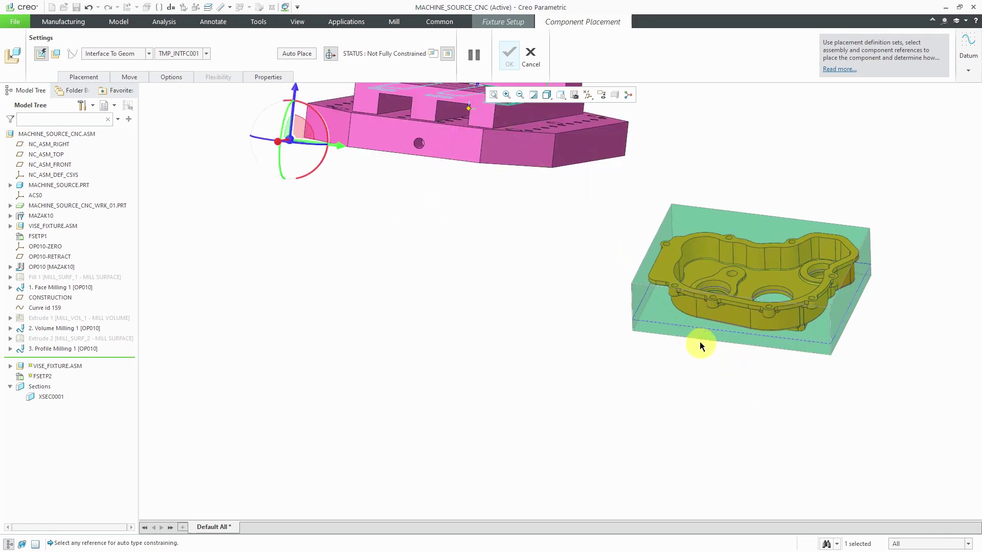
Add Coincident constraints against the workpiece surfaces until the vise is Fully Constrained
right_click(667, 312)
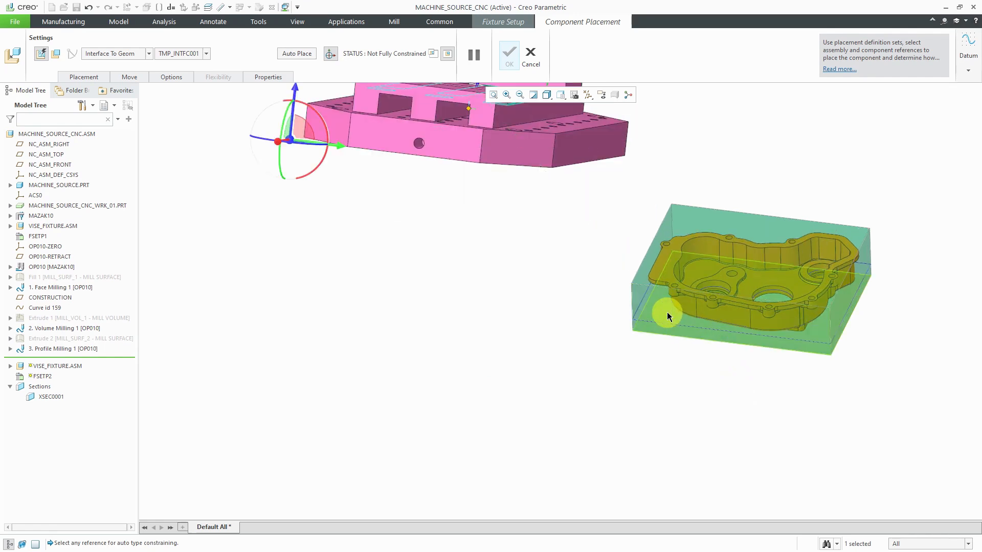
click(666, 312)
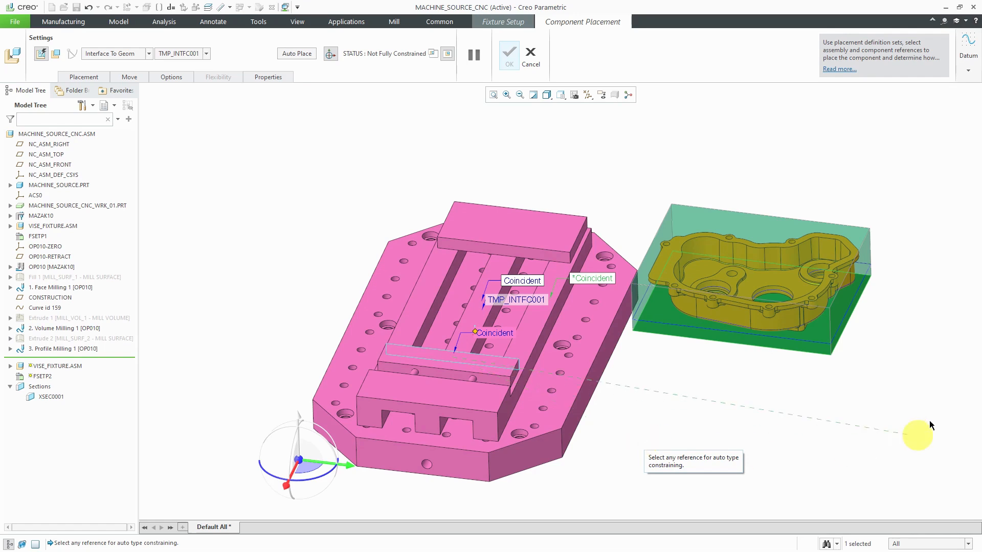
click(847, 303)
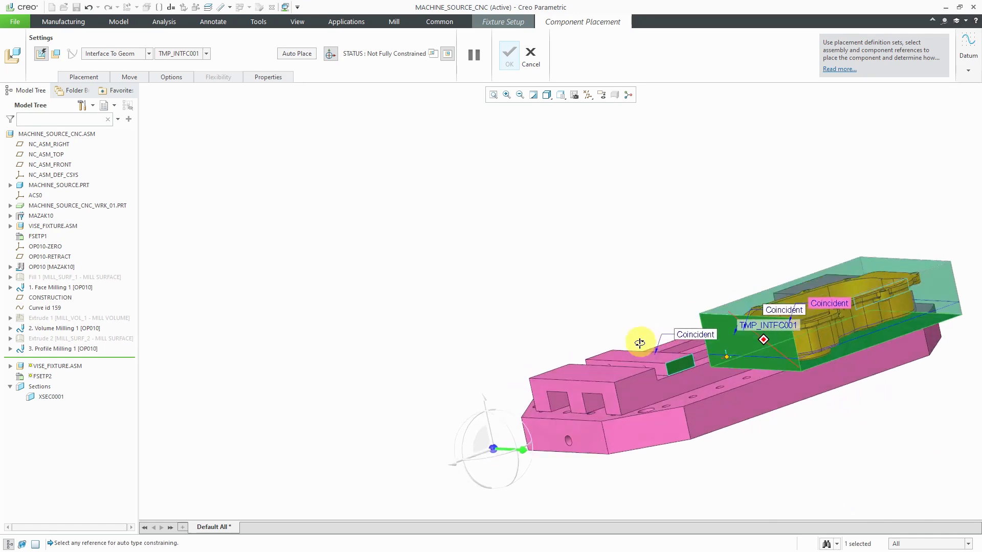
middle_drag(766, 349, 658, 350)
click(893, 342)
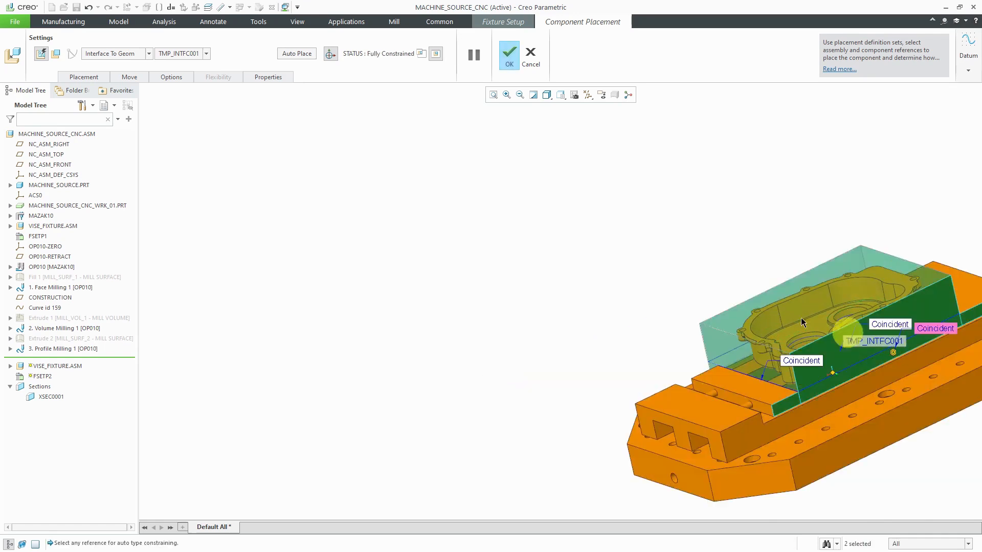
scroll(642, 280, up, 3)
Accept the vise placement and review the fixture setup's name and comments
middle_drag(739, 321, 833, 346)
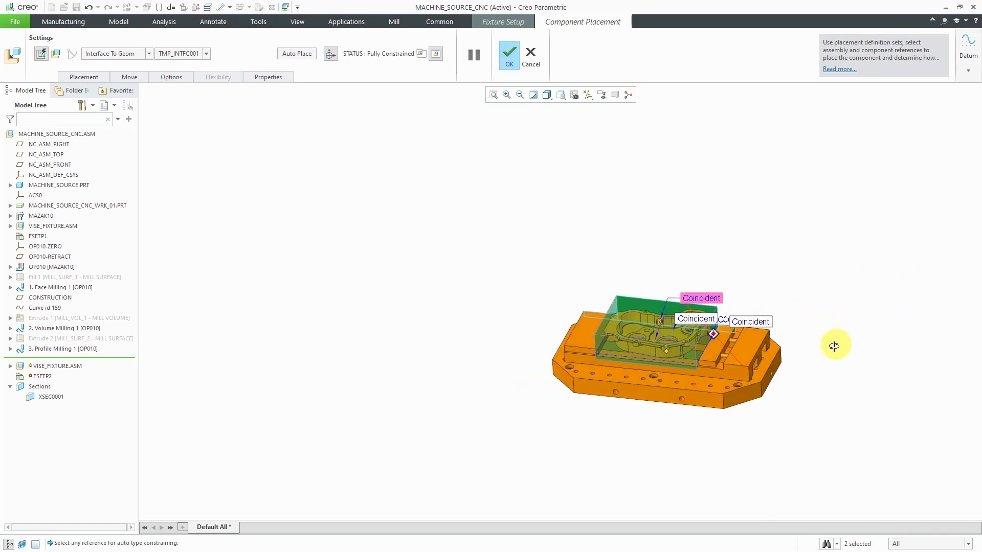
scroll(784, 411, down, 3)
scroll(782, 406, down, 2)
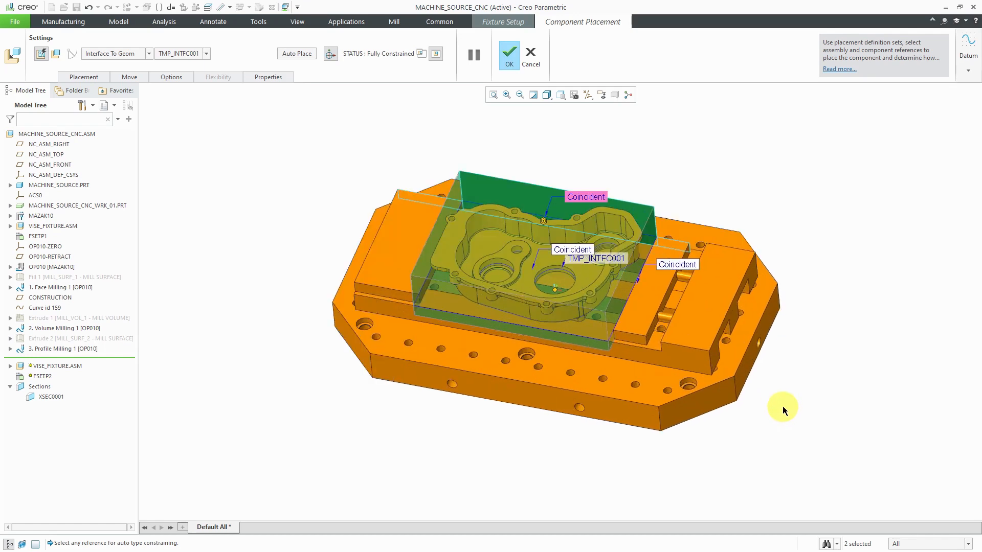
middle_click(754, 176)
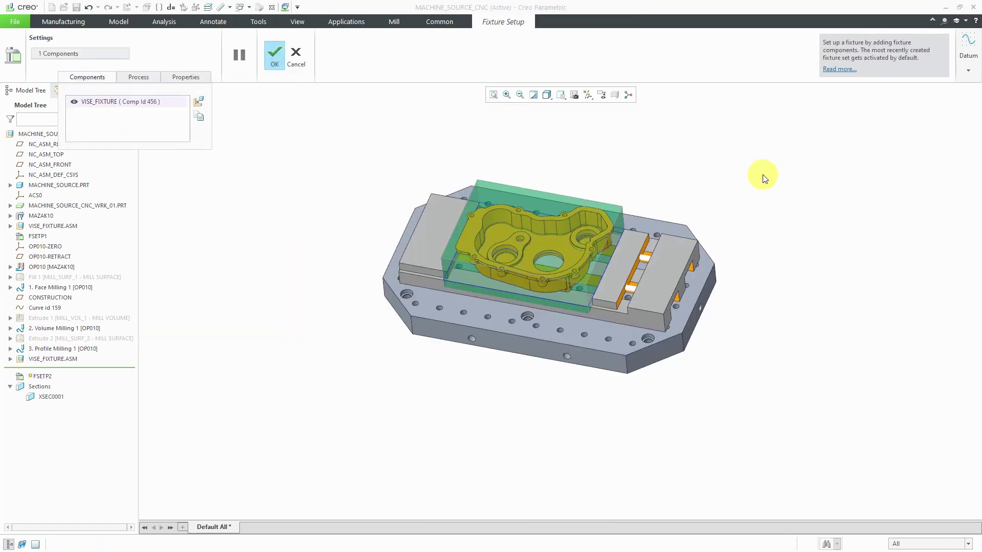
scroll(759, 176, up, 3)
click(192, 80)
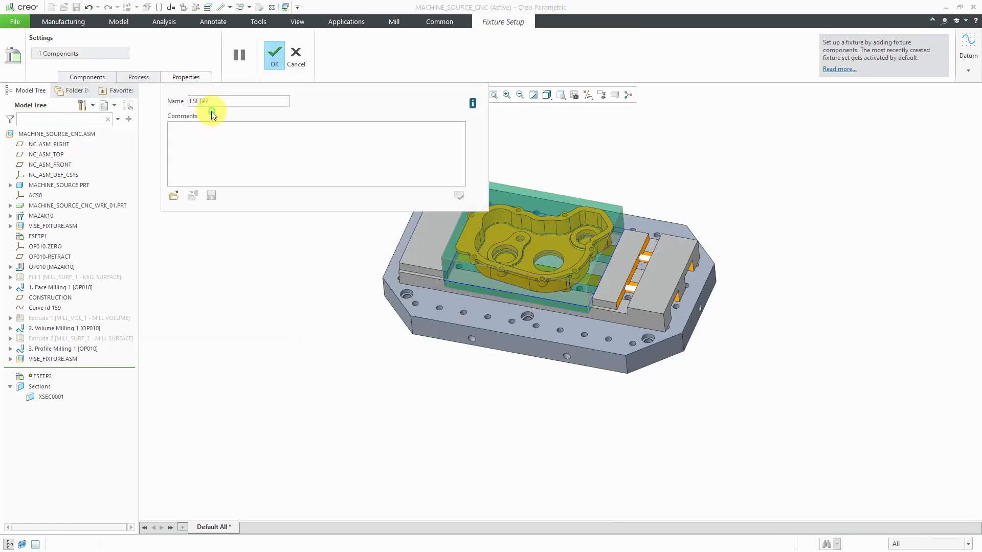
Save fixture setup FSETP2 and start a new operation on MAZAK10
click(274, 58)
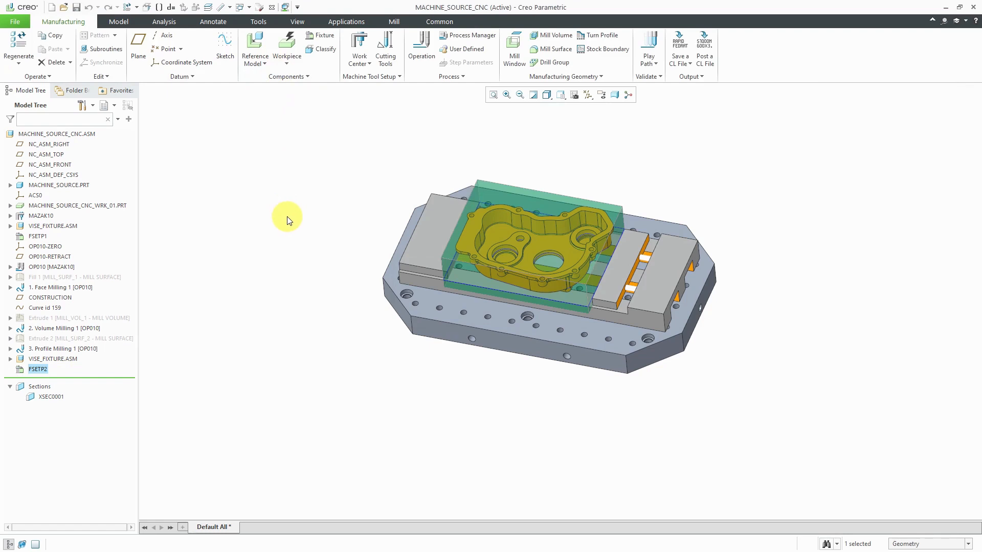
click(420, 60)
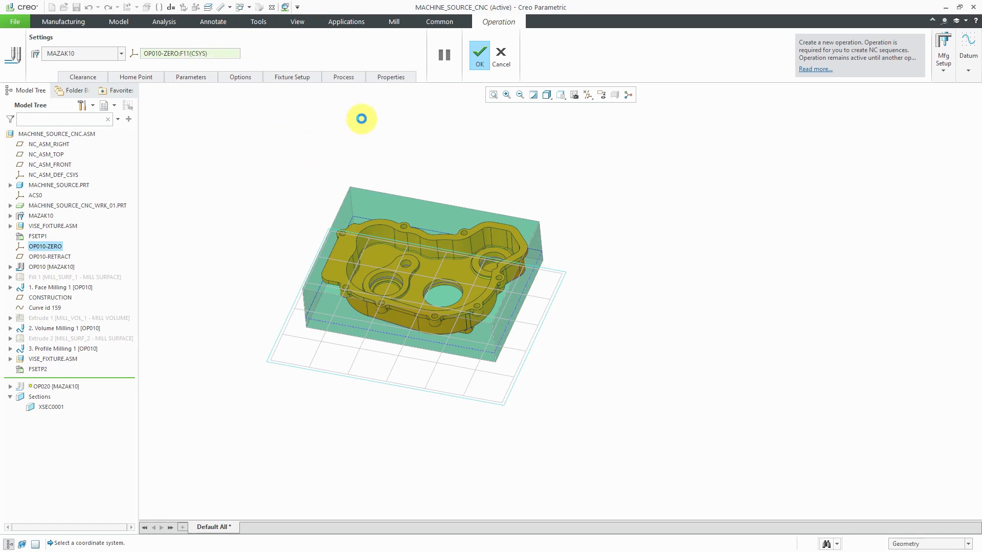
mouse_move(373, 209)
middle_down()
mouse_move(404, 167)
mouse_move(366, 174)
mouse_move(379, 192)
mouse_move(368, 201)
middle_up()
Create a new coordinate system with its origin at the stock corner
click(967, 71)
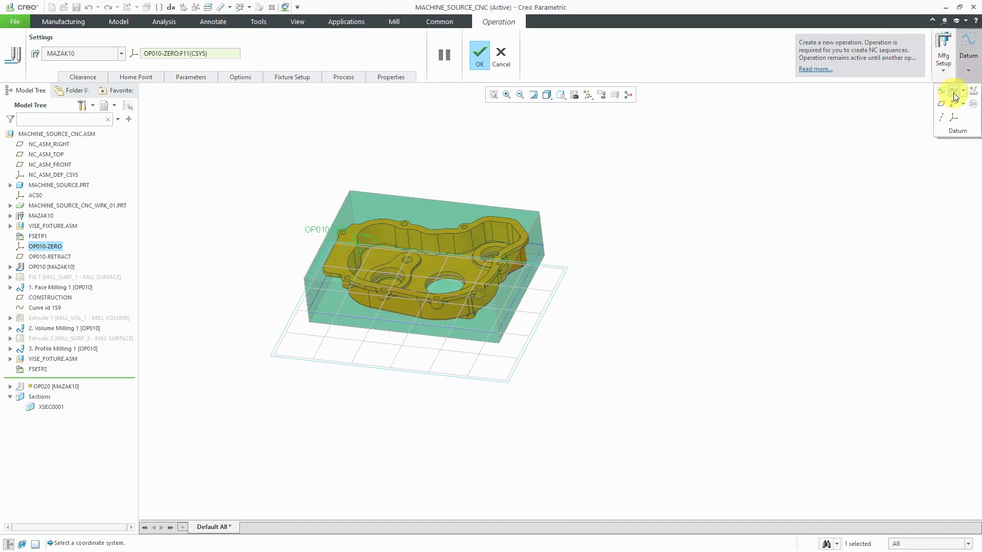
click(954, 119)
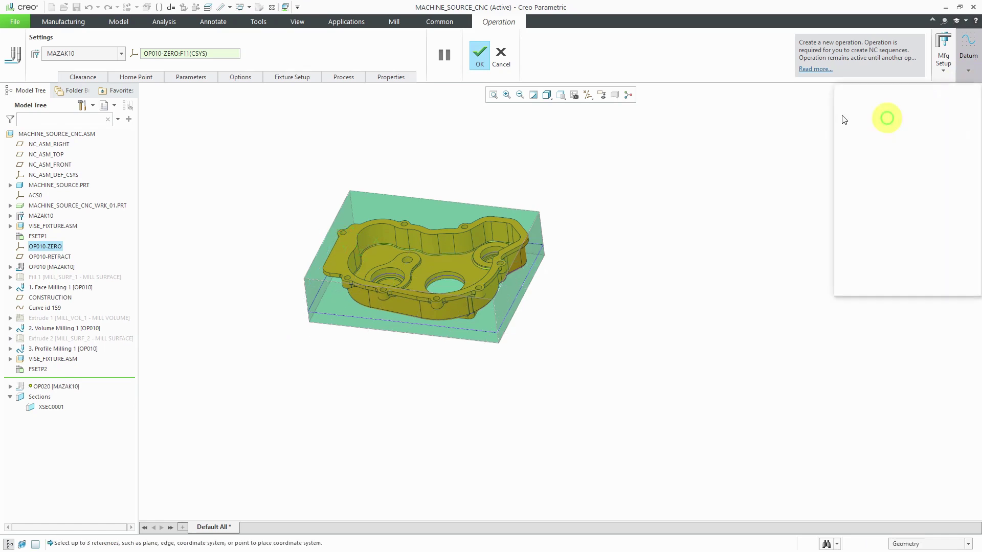
click(306, 284)
scroll(278, 270, down, 2)
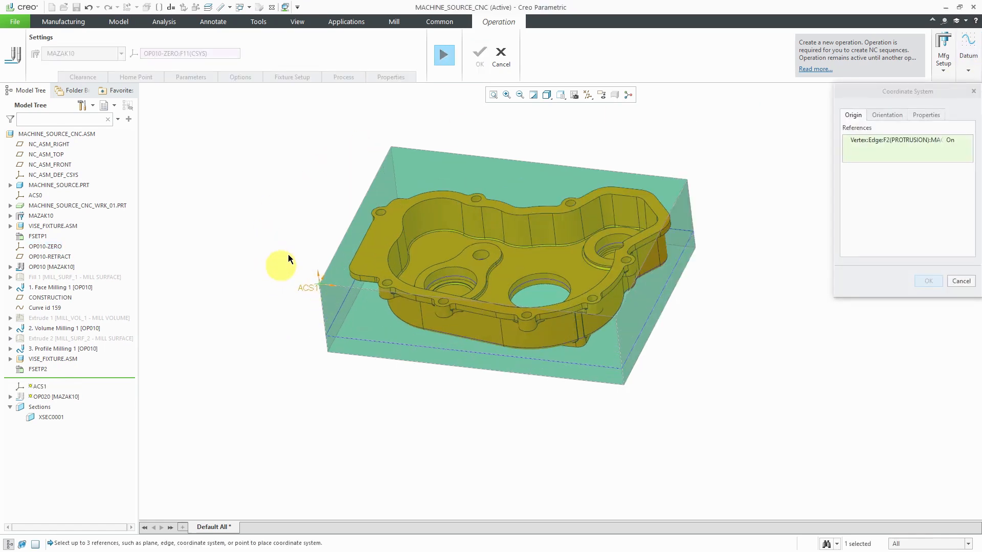
click(892, 116)
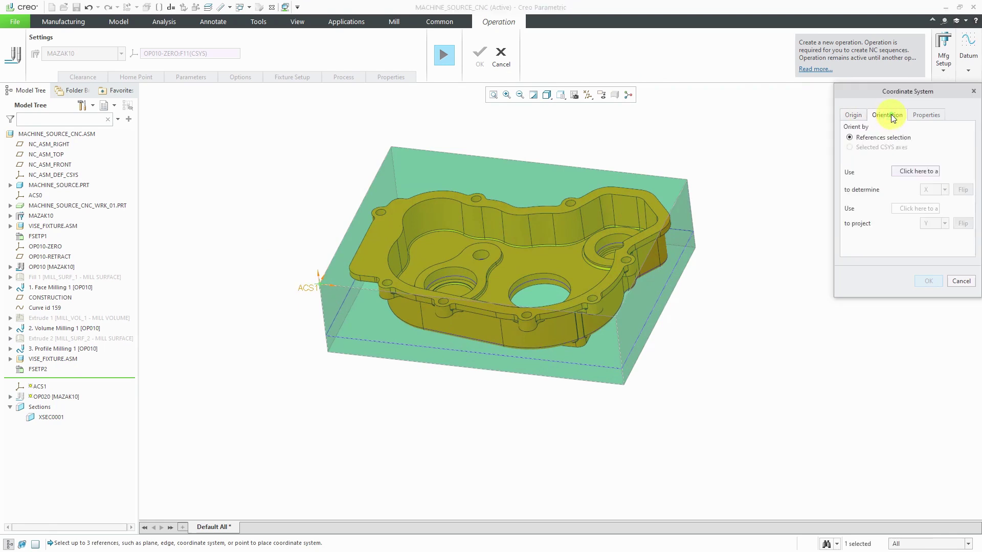
Orient it with the top face as Z and the side face projecting X, reversed
click(918, 171)
click(369, 232)
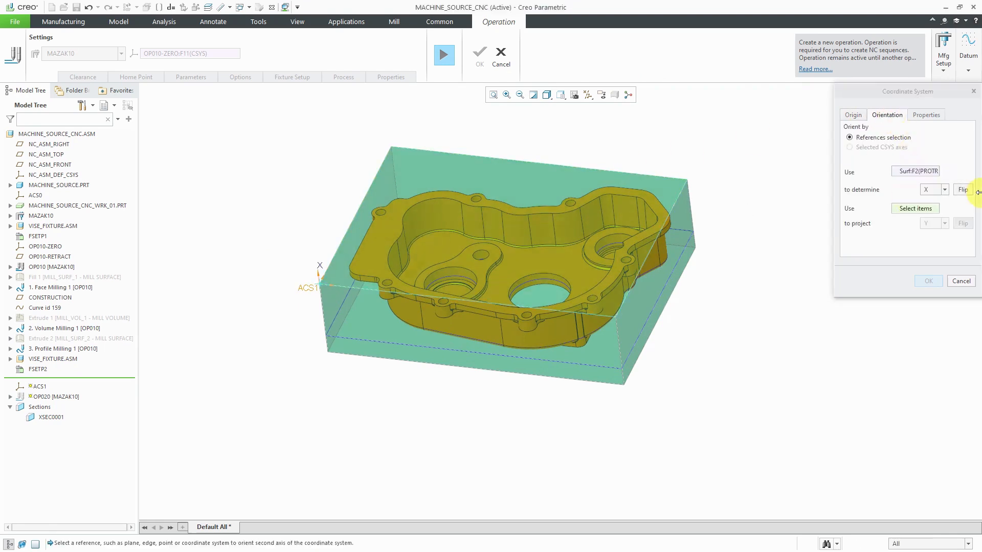
click(944, 189)
click(935, 215)
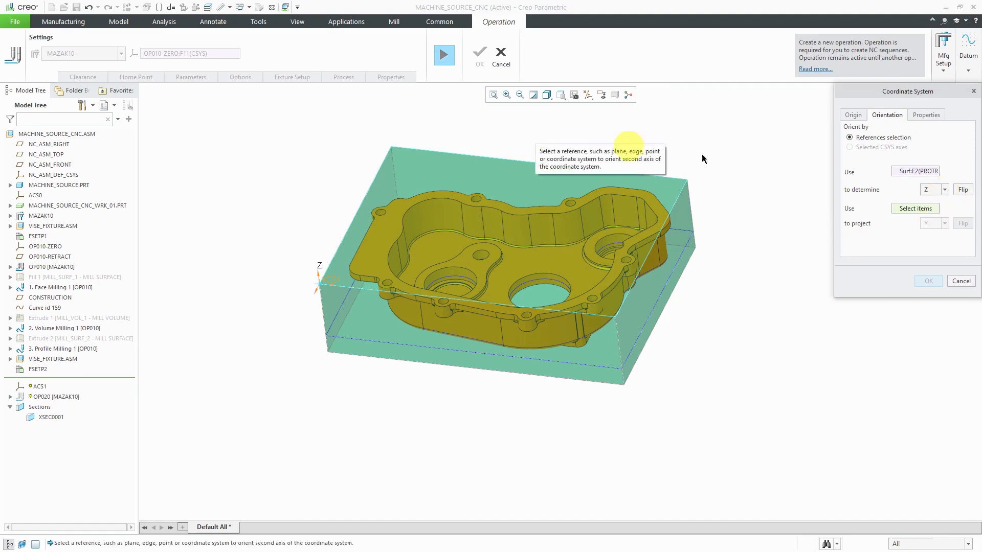
click(897, 206)
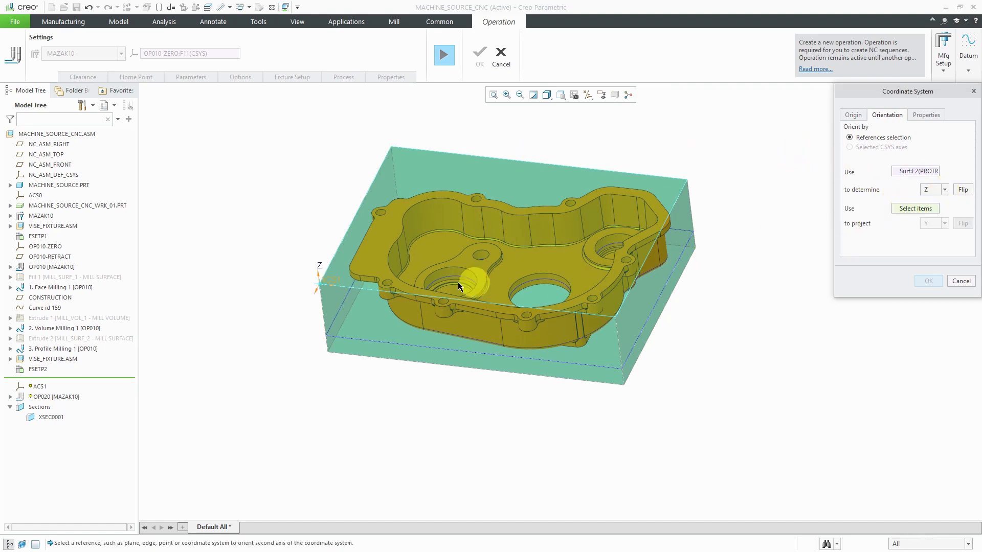
click(344, 276)
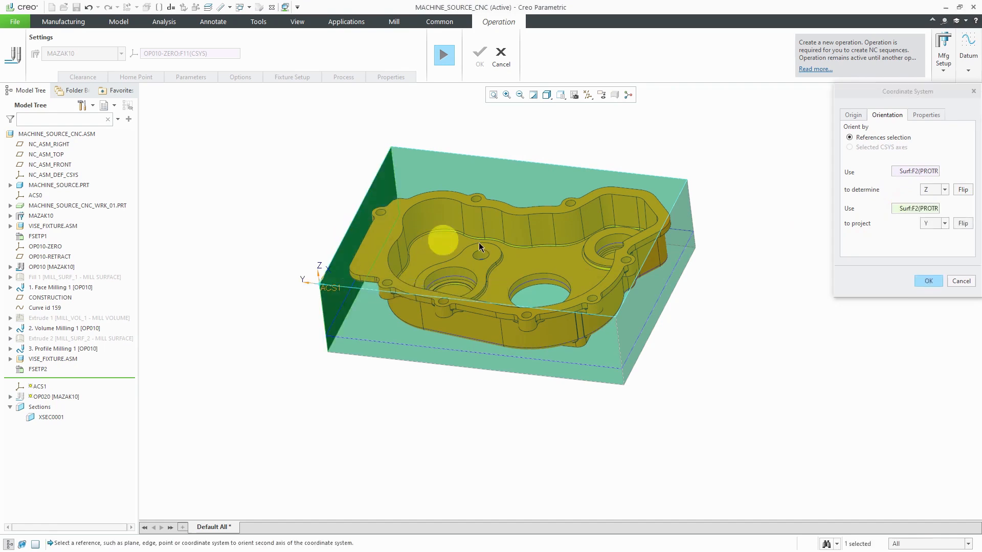
click(946, 226)
click(930, 234)
click(965, 223)
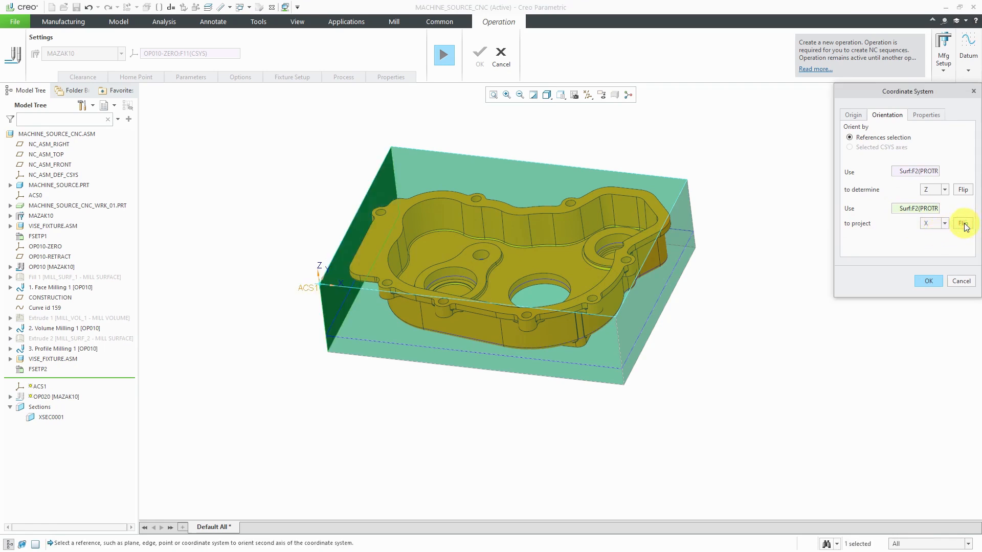
Rename the coordinate system from ACS1 to OP020-ZERO and confirm it
click(931, 114)
double_click(909, 132)
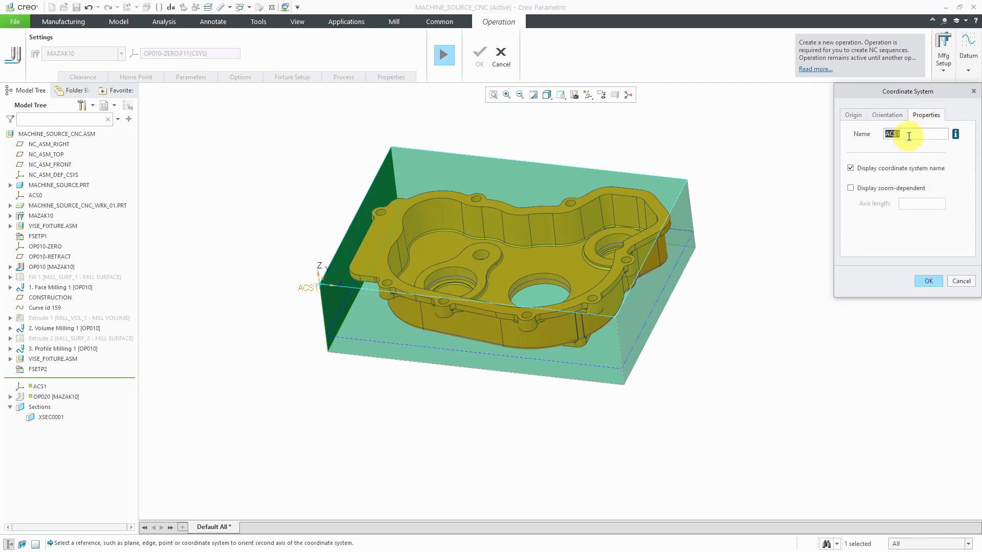
text(op)
text(010)
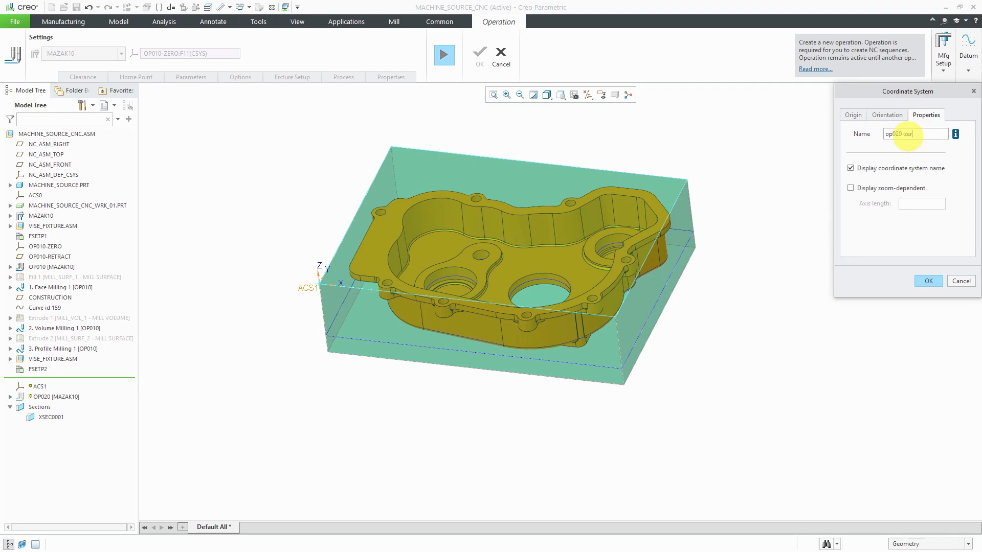
text(OP020-ZERO)
key(Return)
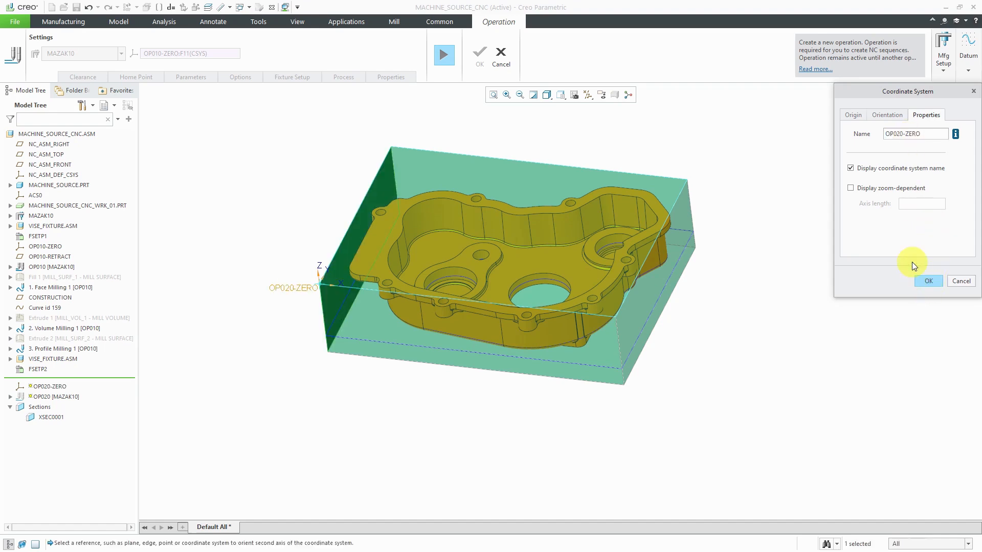
click(932, 281)
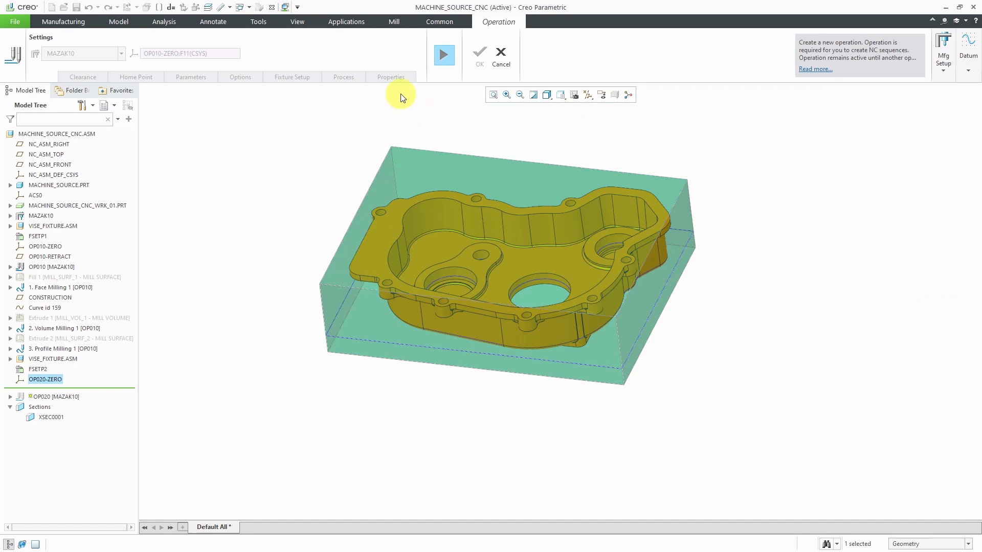
Resume OP020 with OP020-ZERO as its coordinate system and start choosing a retract reference
click(443, 56)
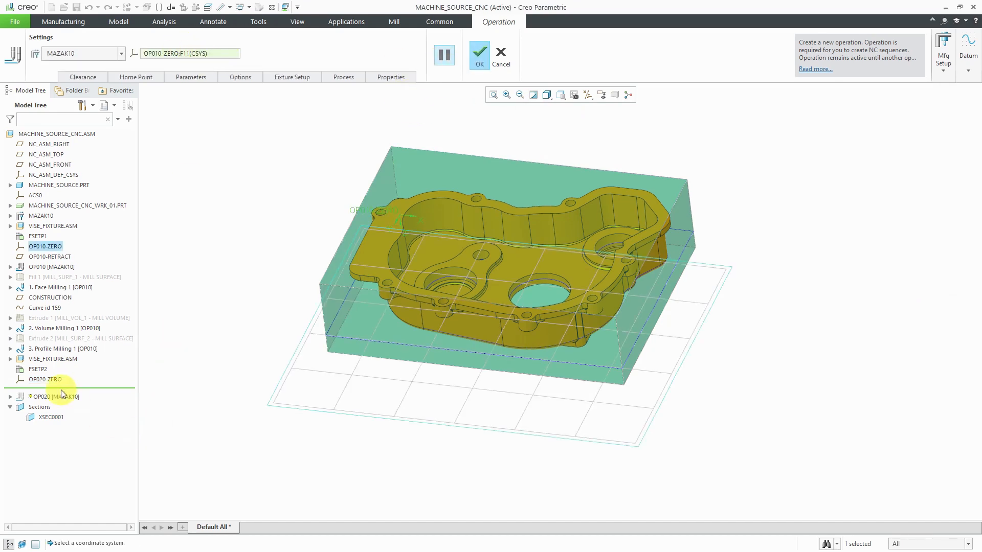
click(51, 380)
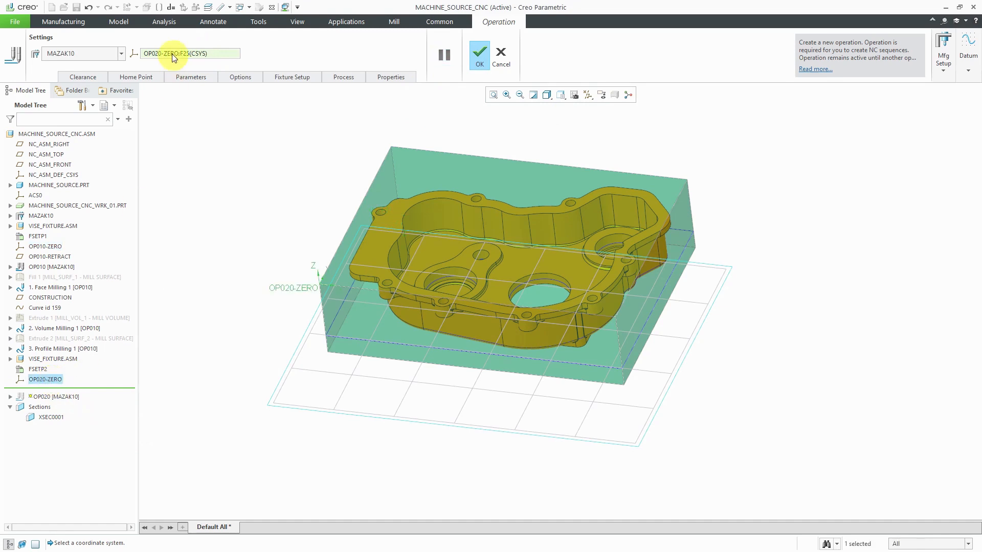
click(86, 77)
click(146, 122)
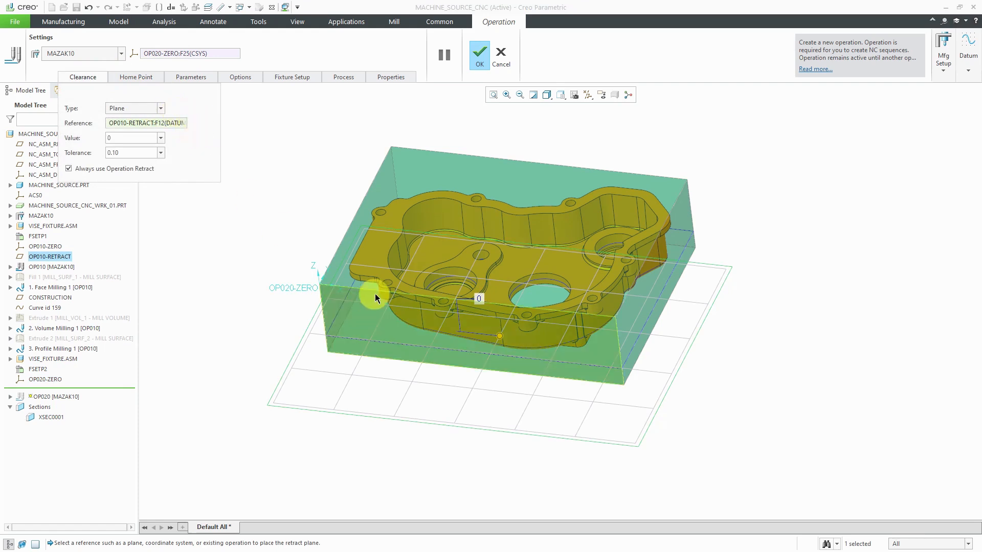
mouse_move(375, 293)
middle_down()
mouse_move(378, 238)
mouse_move(384, 284)
middle_up()
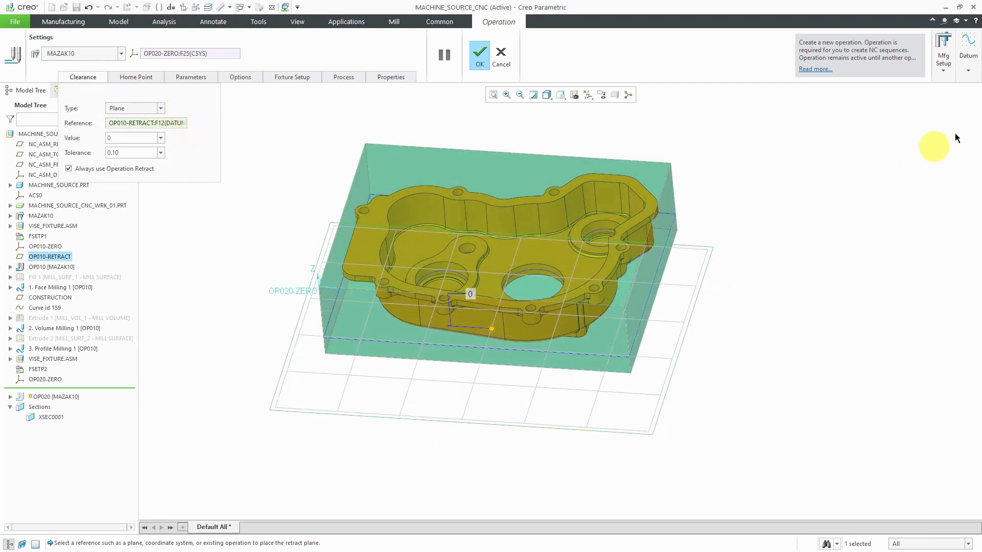
Create a datum plane offset 1.00 from the stock's top face
click(967, 70)
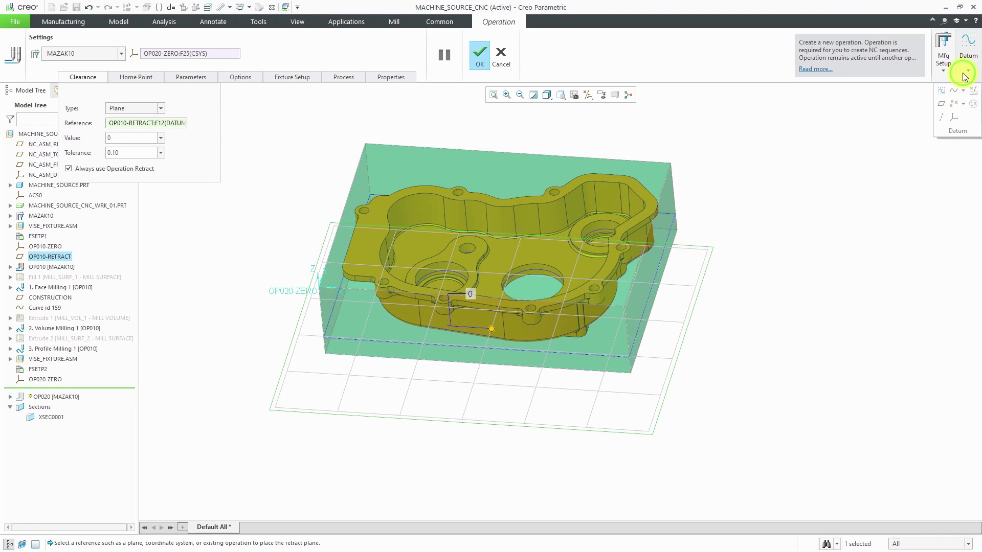
click(940, 110)
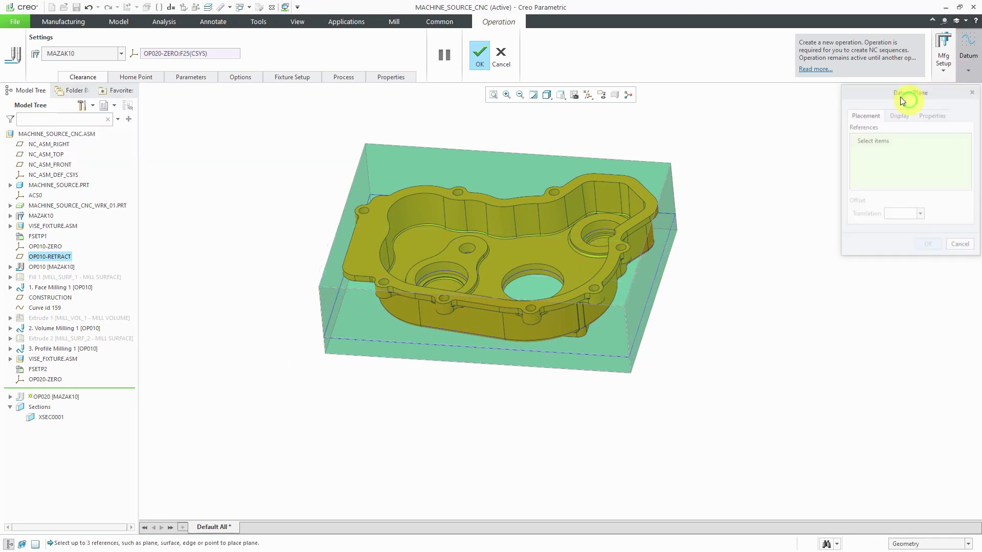
click(457, 166)
mouse_move(532, 271)
middle_down()
mouse_move(537, 284)
mouse_move(541, 241)
mouse_move(527, 264)
middle_up()
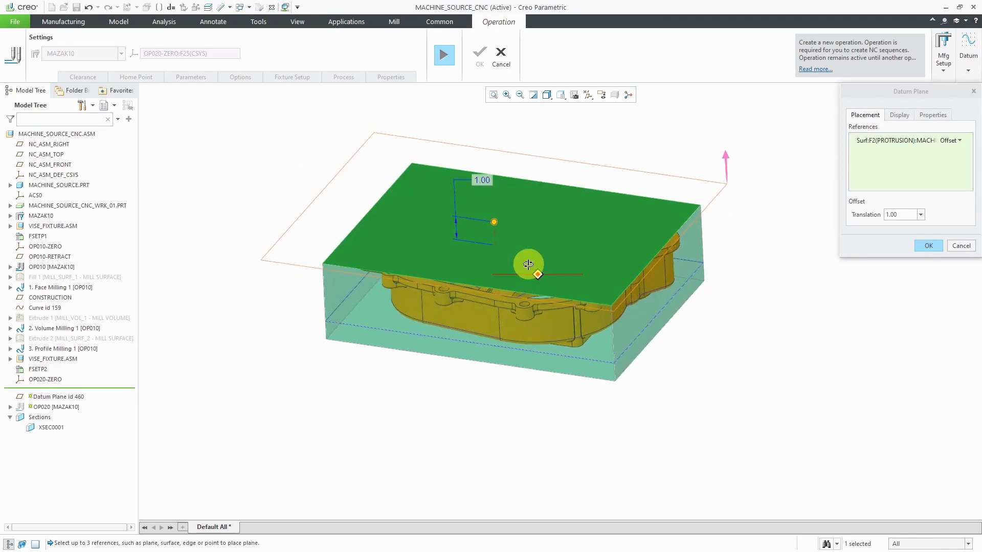
Name the datum plane OP020-RETRACT and confirm it
click(931, 115)
double_click(925, 135)
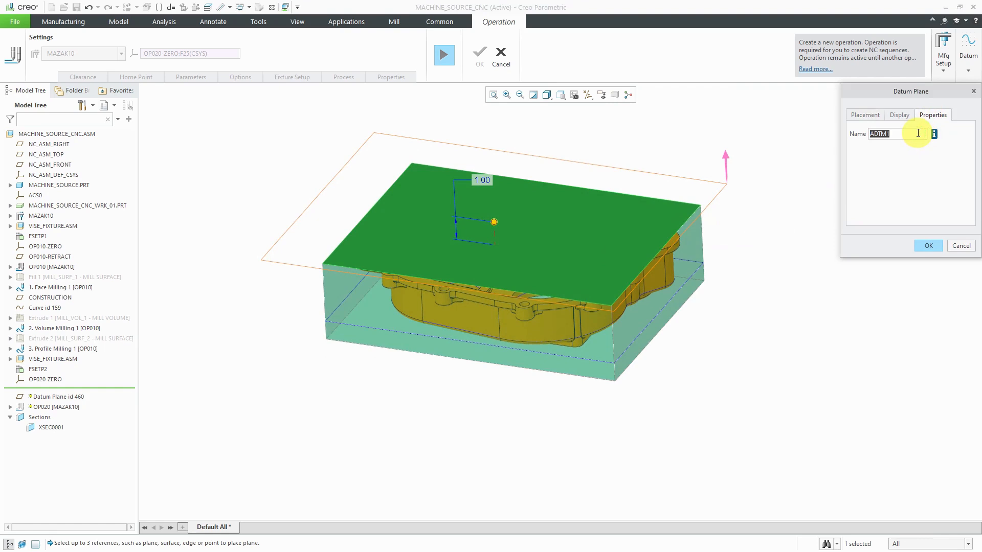
text(op020-)
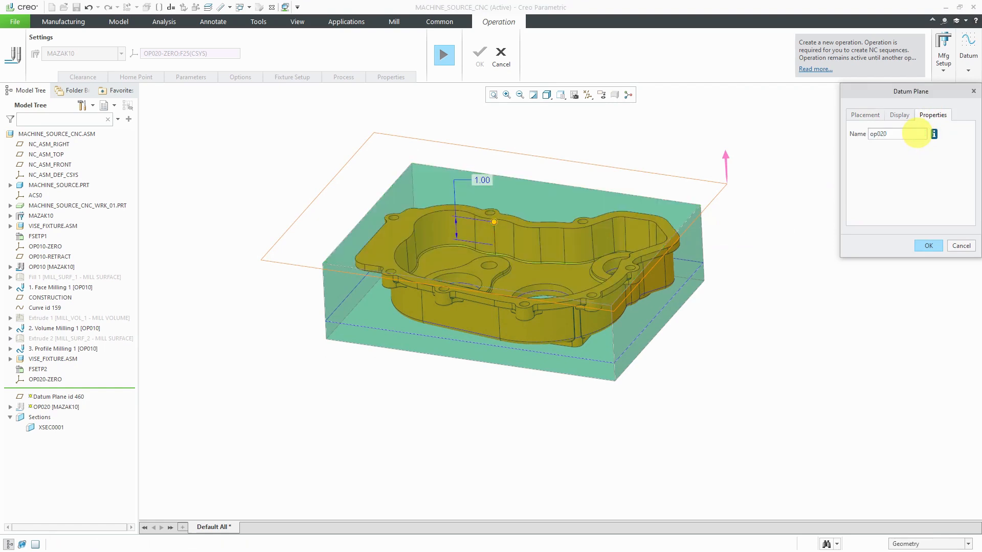
text(retract)
key(Return)
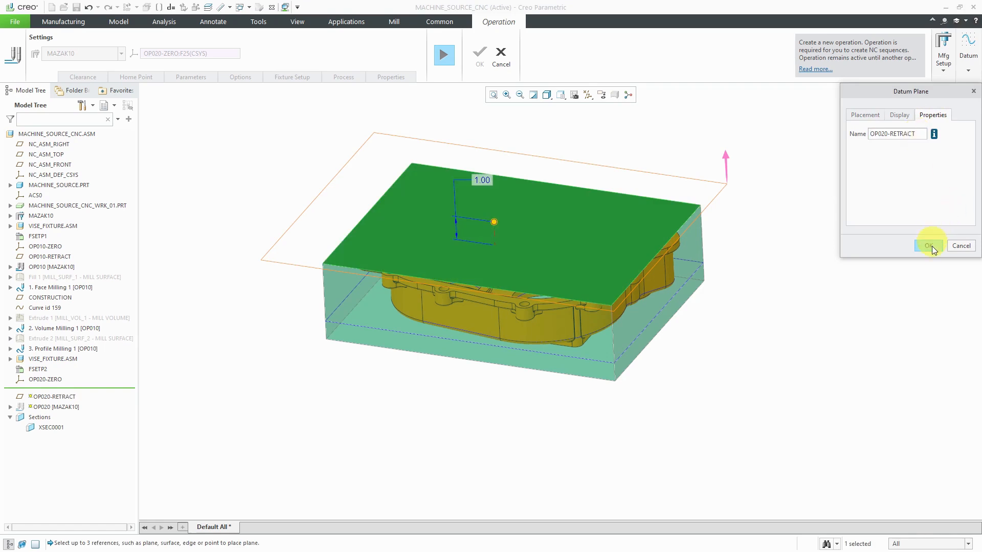
click(929, 247)
Resume OP020 with OP020-RETRACT as its retract reference, reviewing Home Point and Parameters
click(444, 55)
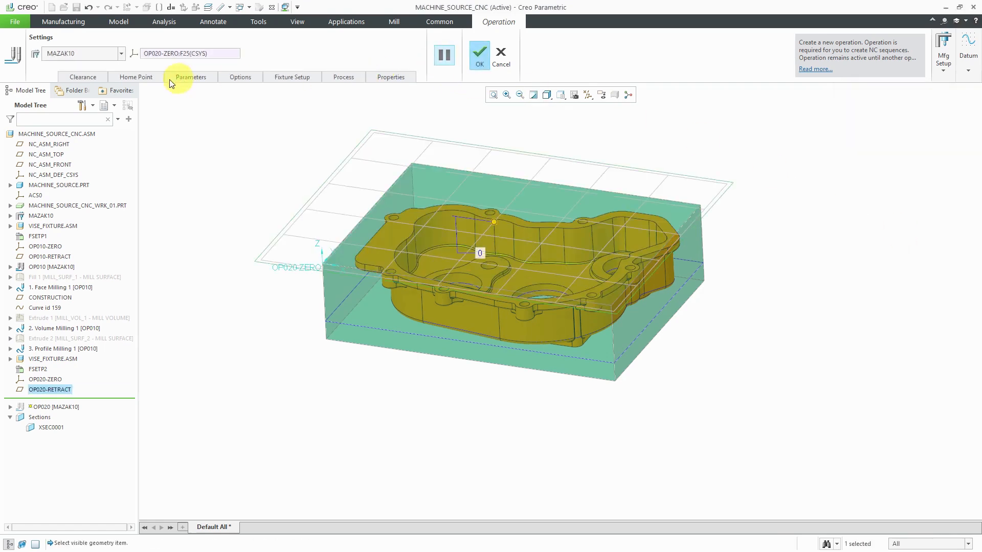
click(96, 77)
click(136, 125)
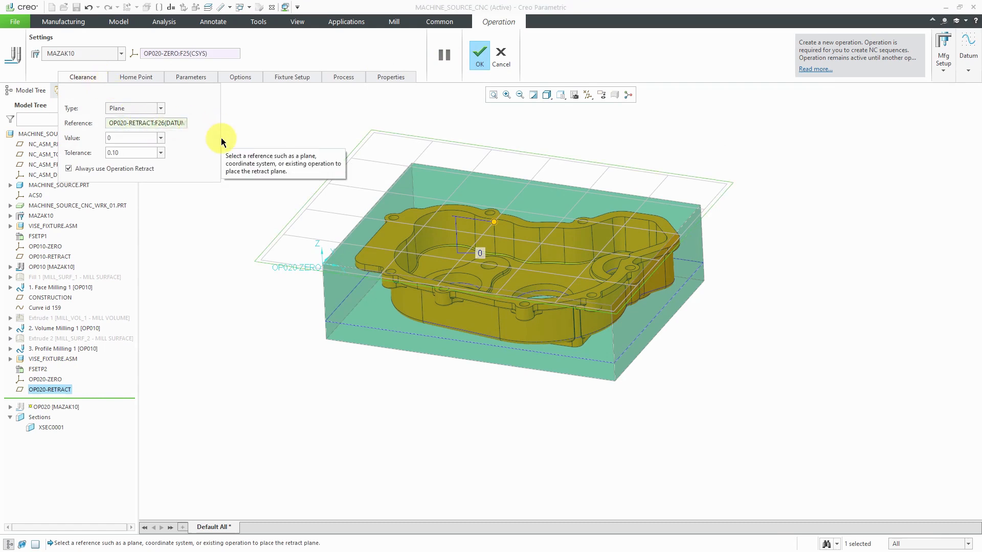
click(149, 79)
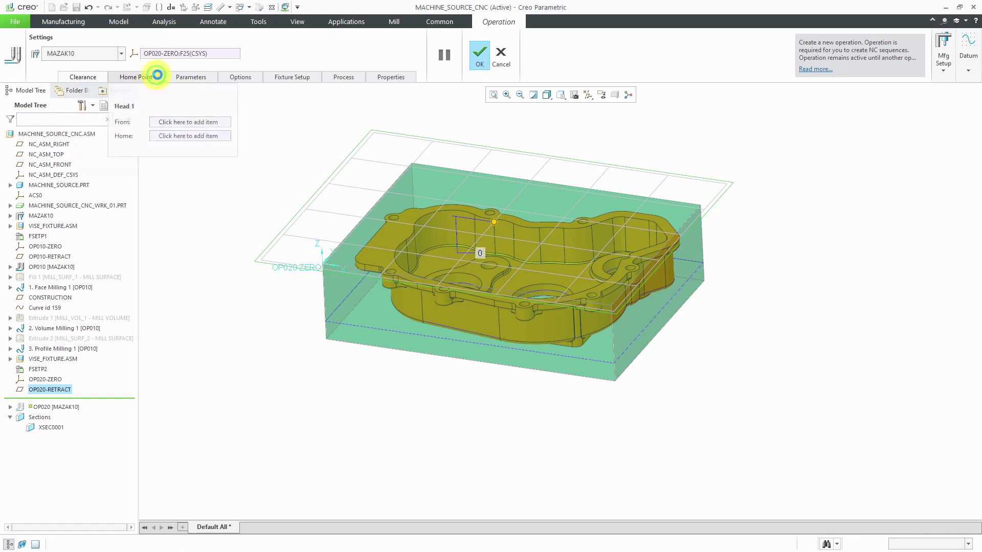
click(193, 79)
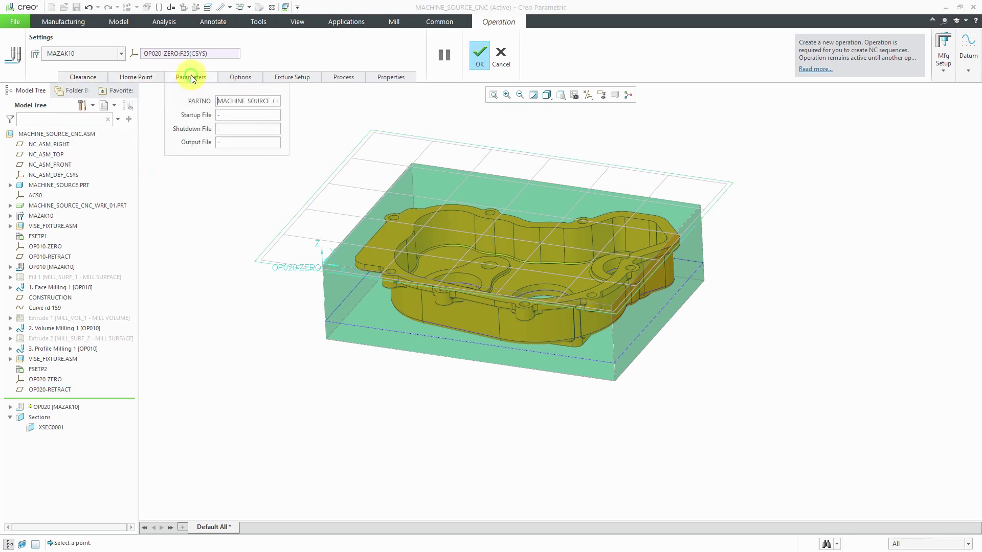
Set the operation's stock material to HSS under Options
click(238, 78)
click(271, 110)
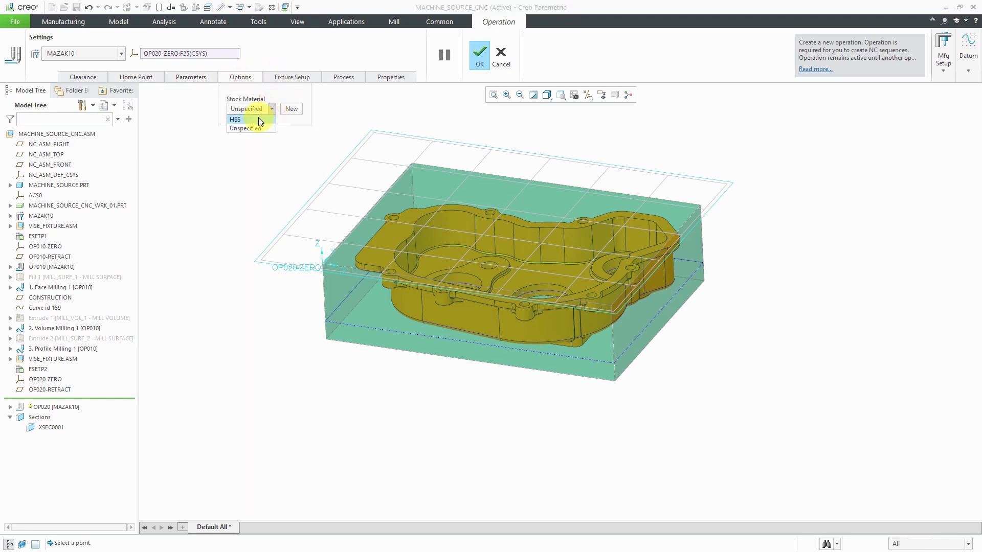
click(258, 119)
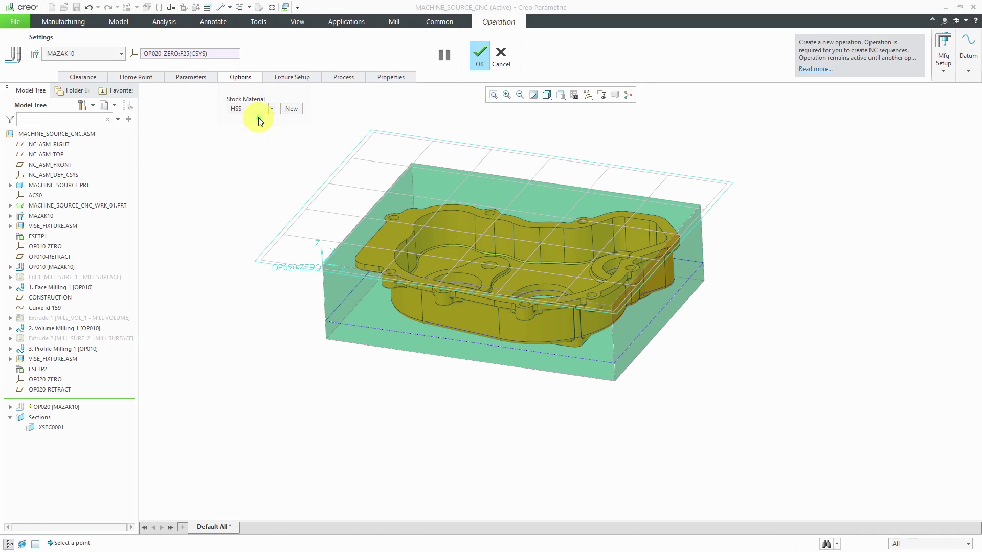
click(291, 80)
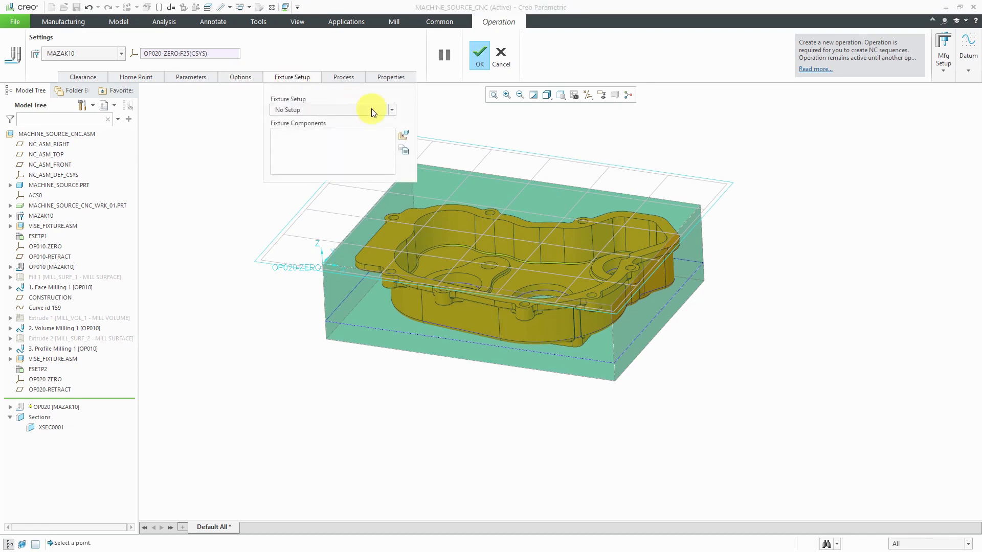
Keep No Setup as the fixture setup and browse for a fixture component to add
click(390, 109)
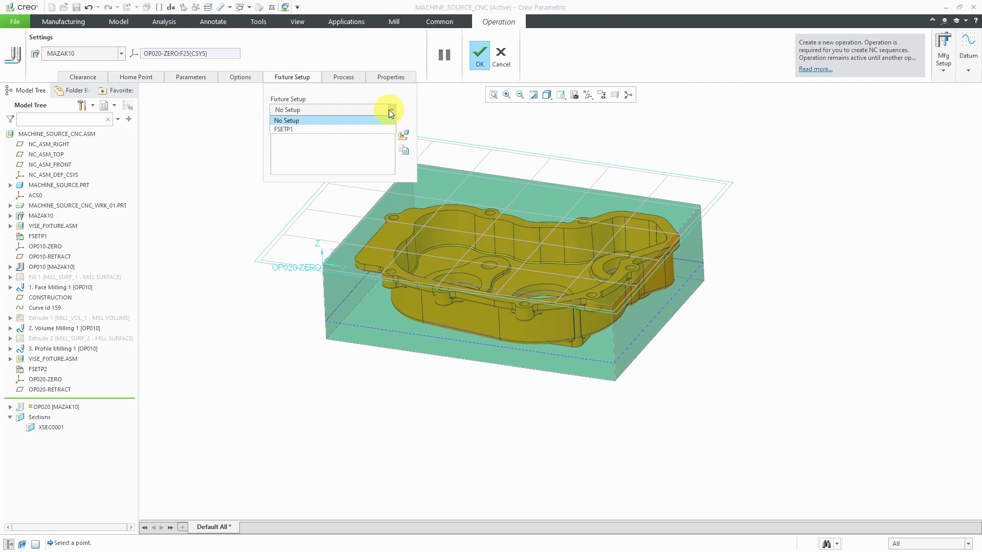
click(391, 112)
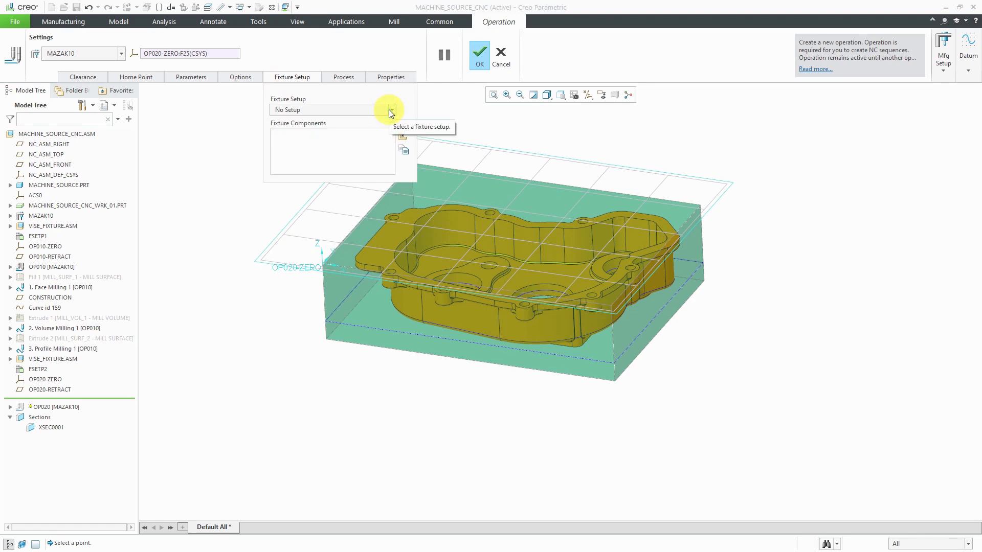
click(390, 112)
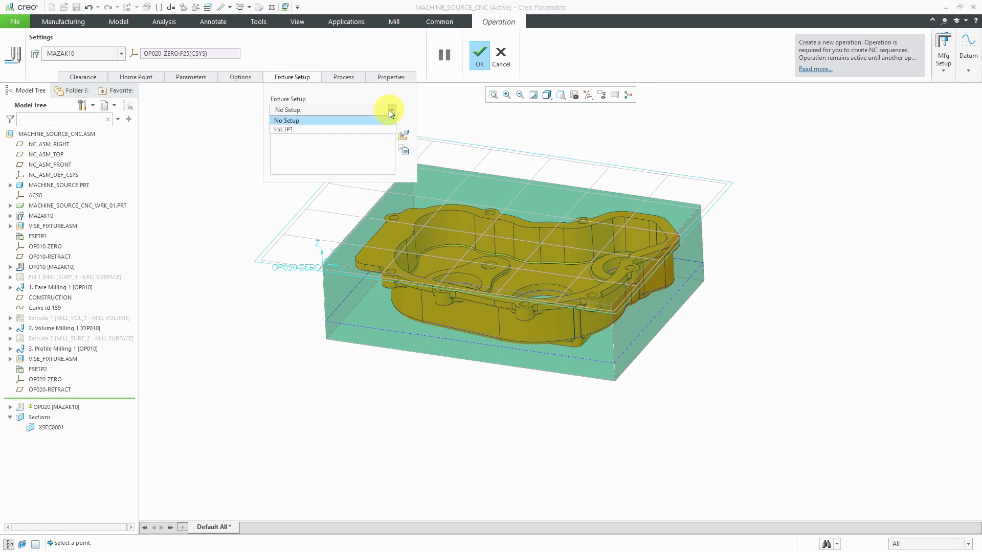
click(403, 136)
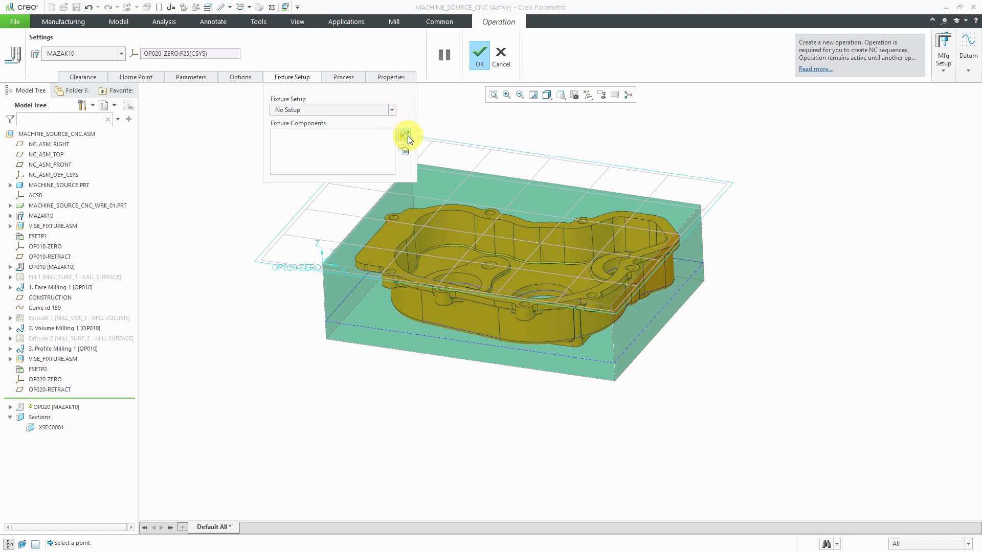
click(404, 135)
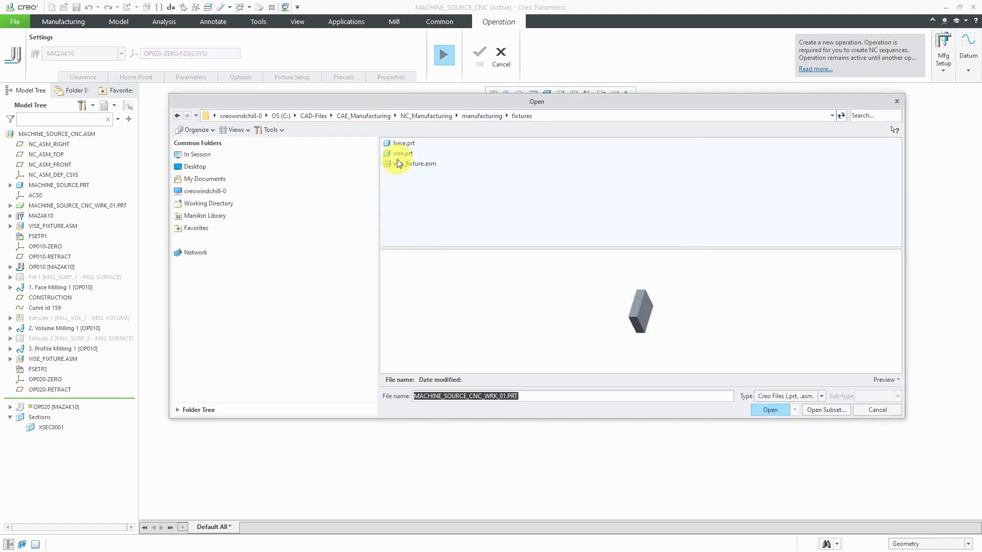
Bring vise_fixture.asm into the operation and rotate it flat
double_click(398, 162)
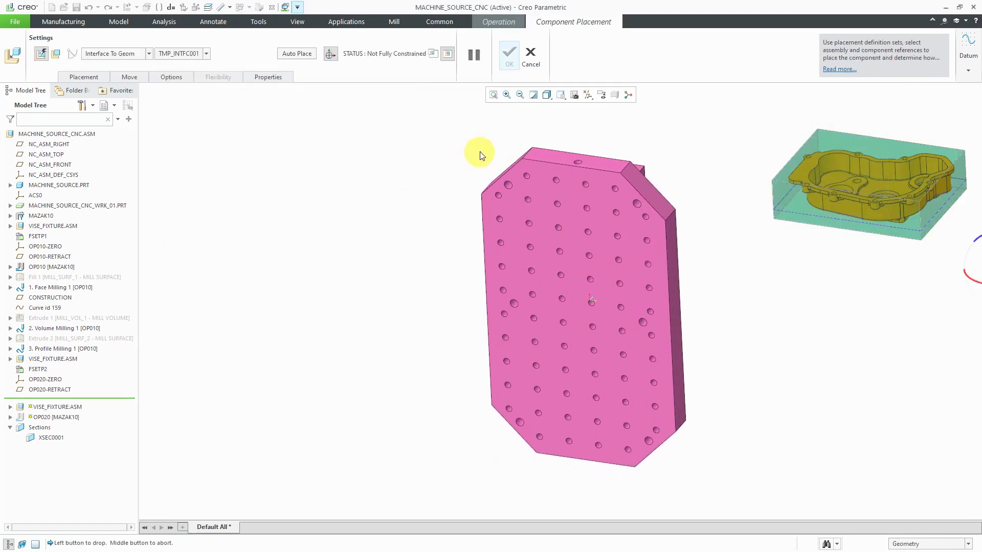
click(483, 149)
scroll(284, 216, up, 3)
scroll(284, 217, down, 1)
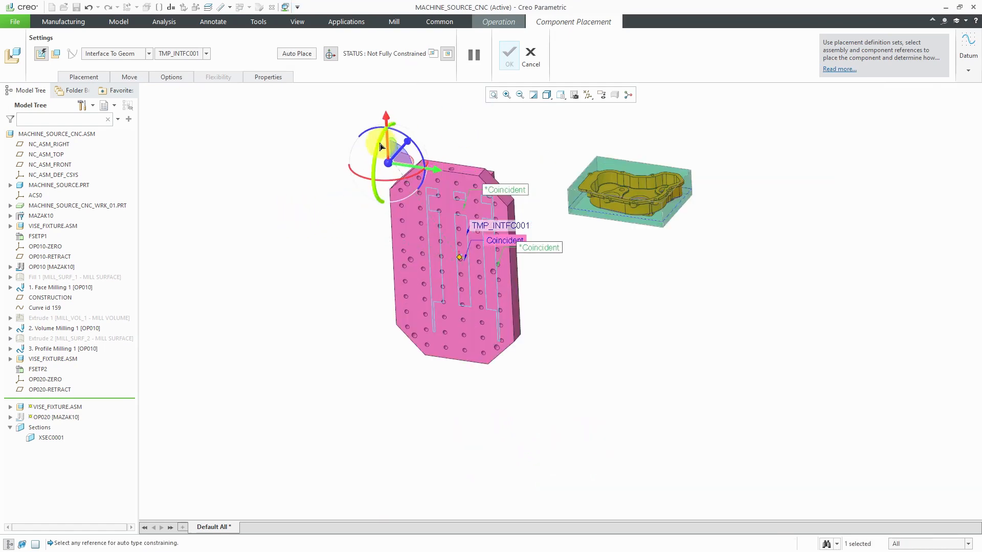
drag(381, 147, 326, 309)
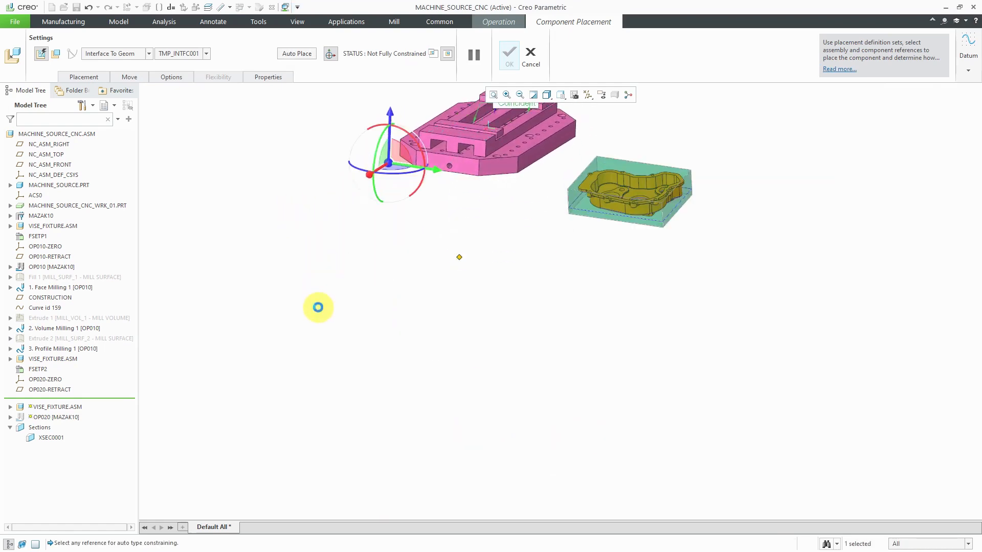
scroll(559, 264, down, 2)
scroll(585, 259, down, 1)
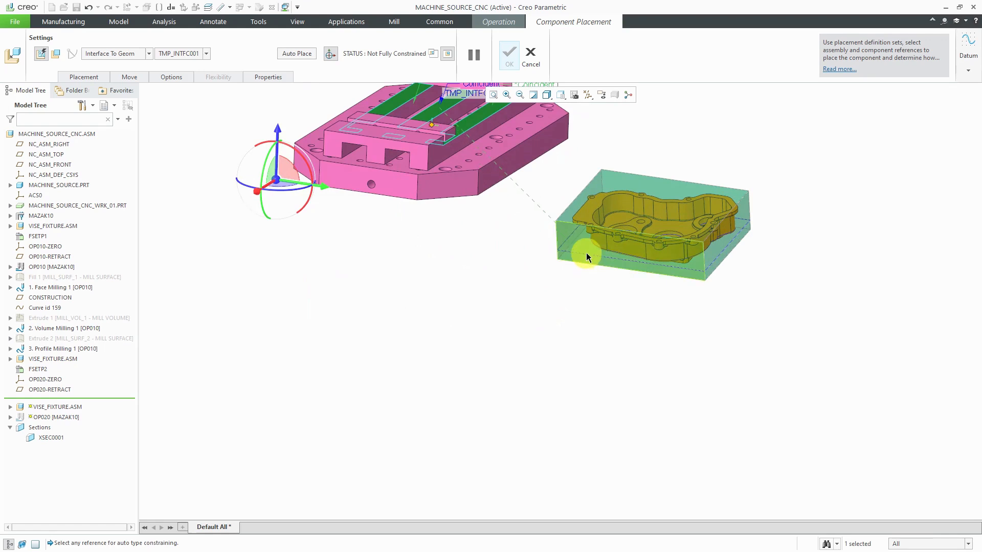
Constrain the fixture to the workpiece bottom and side faces until Fully Constrained and accept it
click(586, 252)
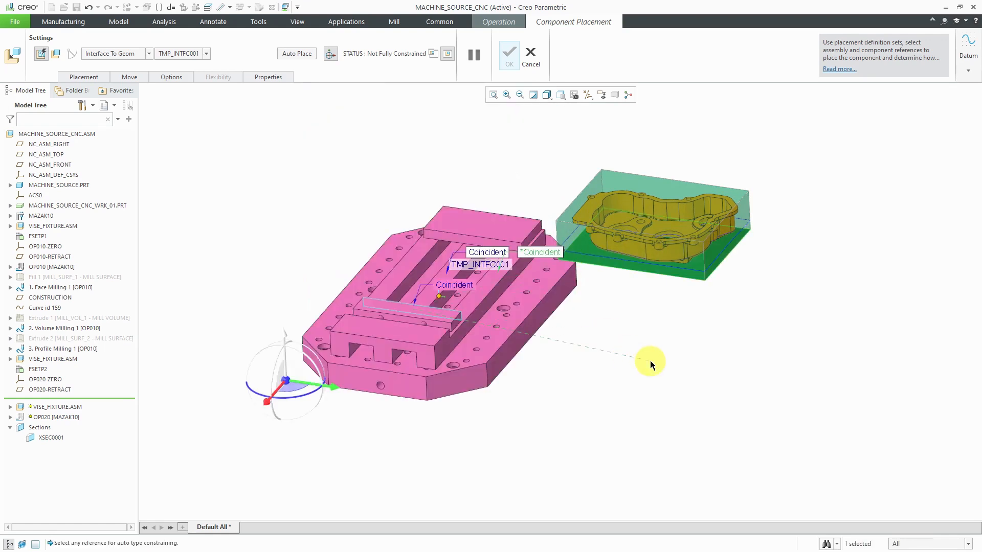
click(725, 232)
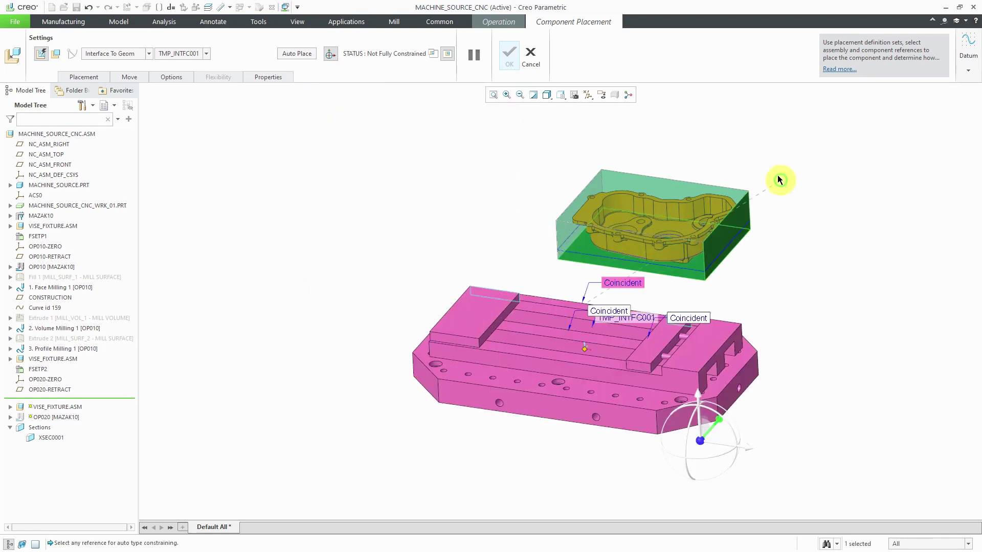
click(653, 183)
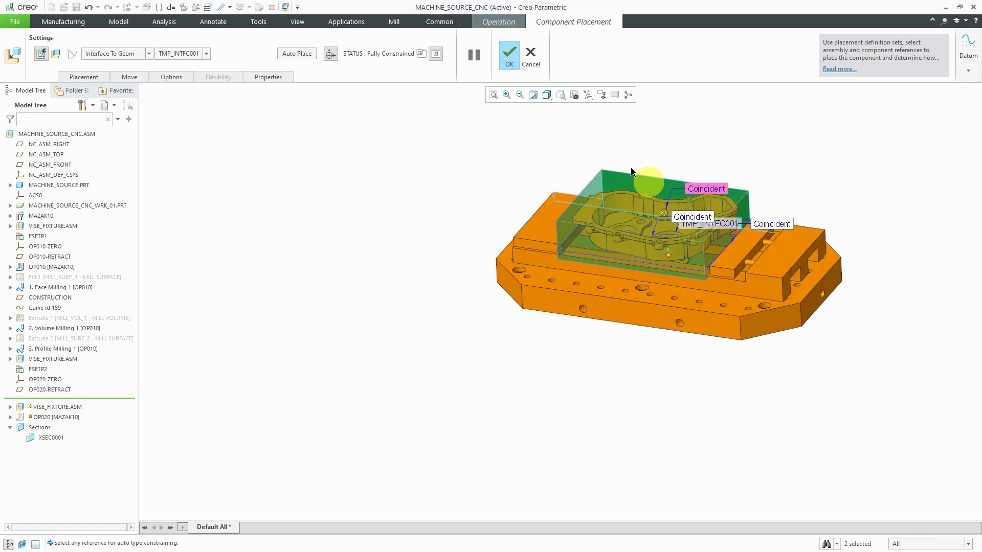
click(509, 54)
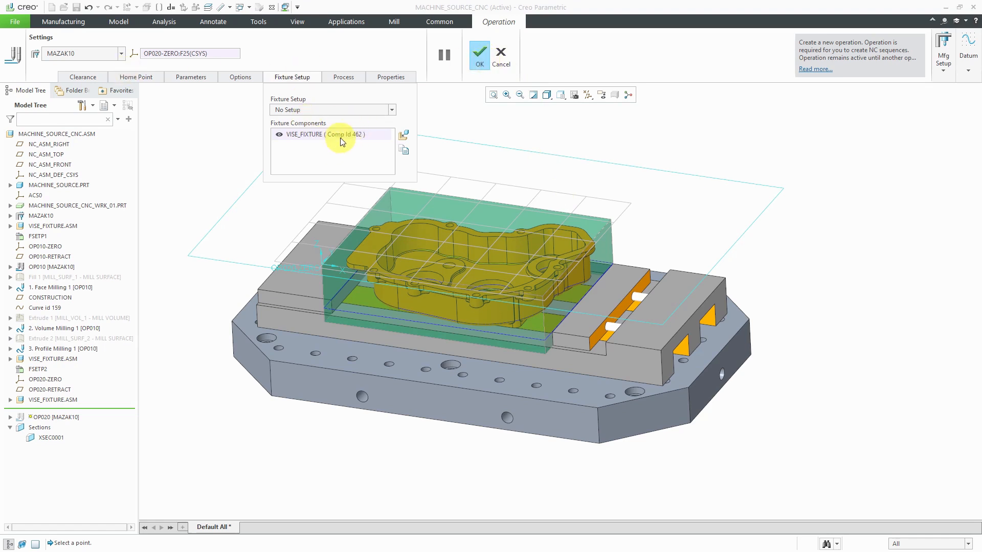
Confirm creation of operation OP020 on MAZAK10
click(477, 61)
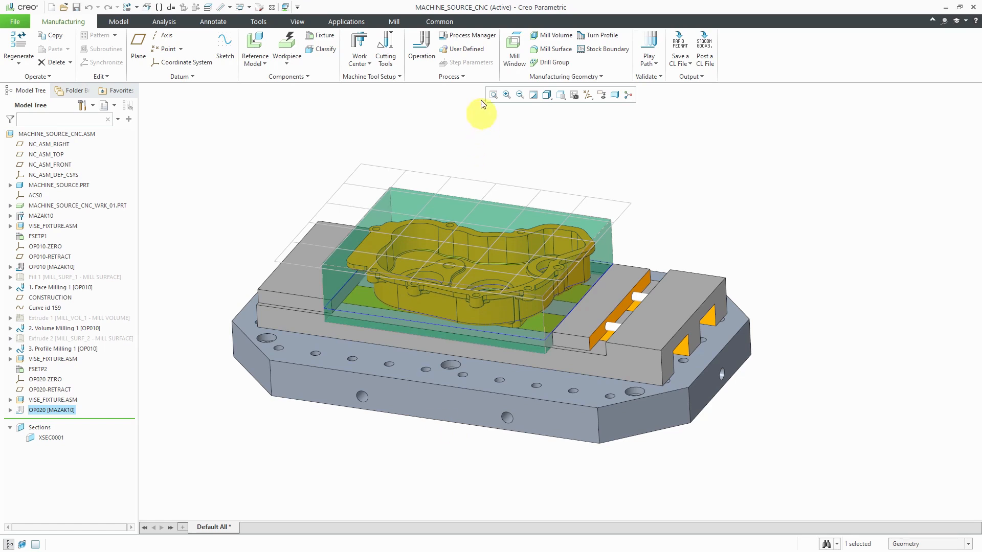
Begin an OP020 face milling sequence and start a new mill surface from its References geometry
click(392, 21)
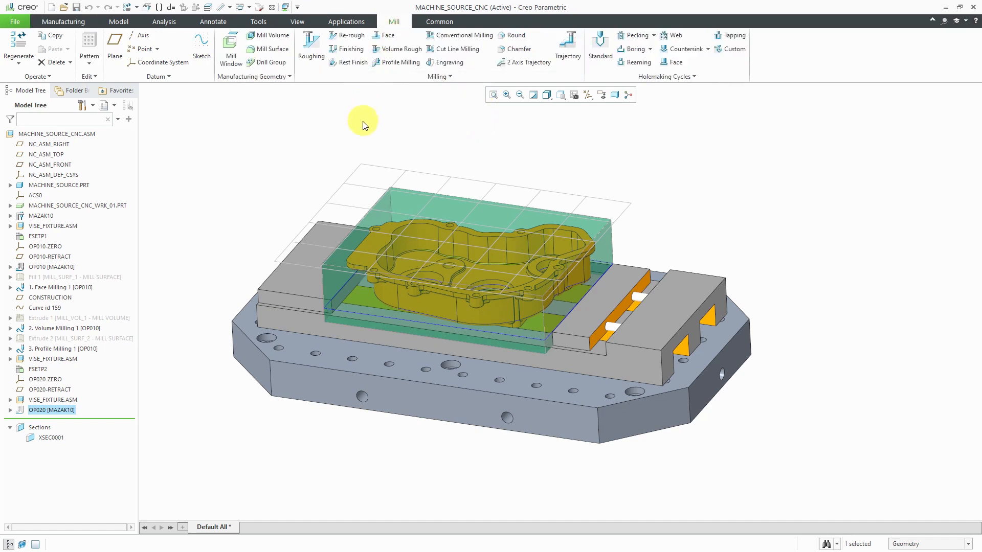
click(389, 36)
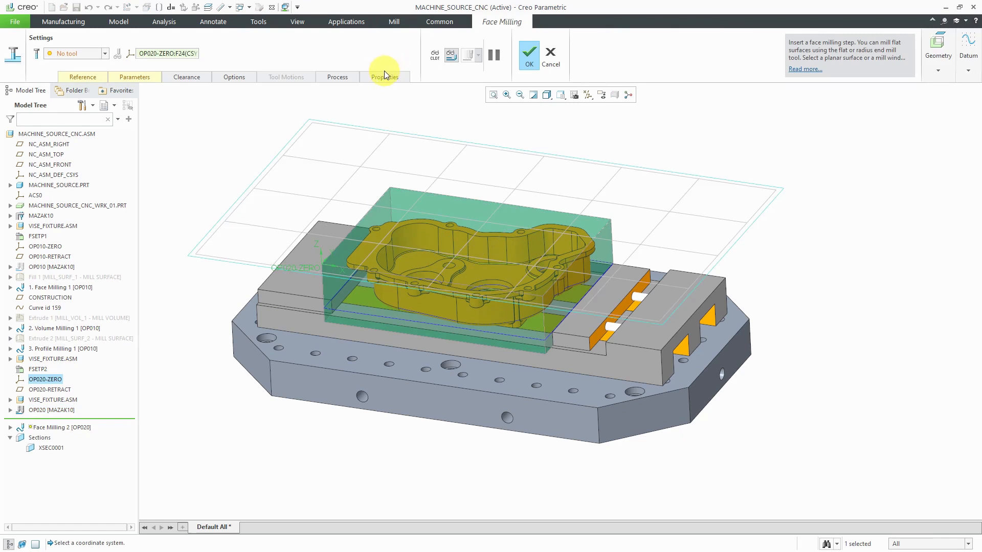
click(91, 75)
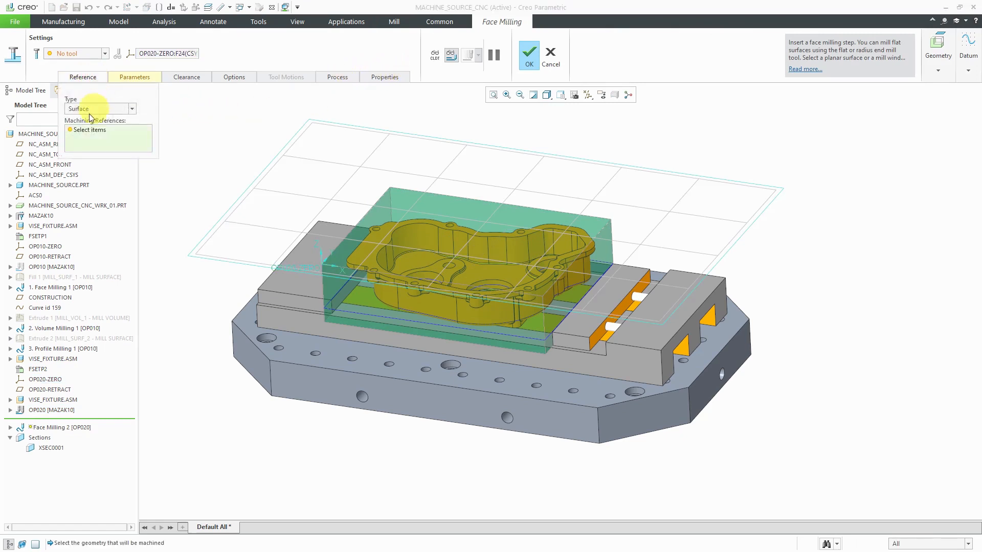
click(938, 70)
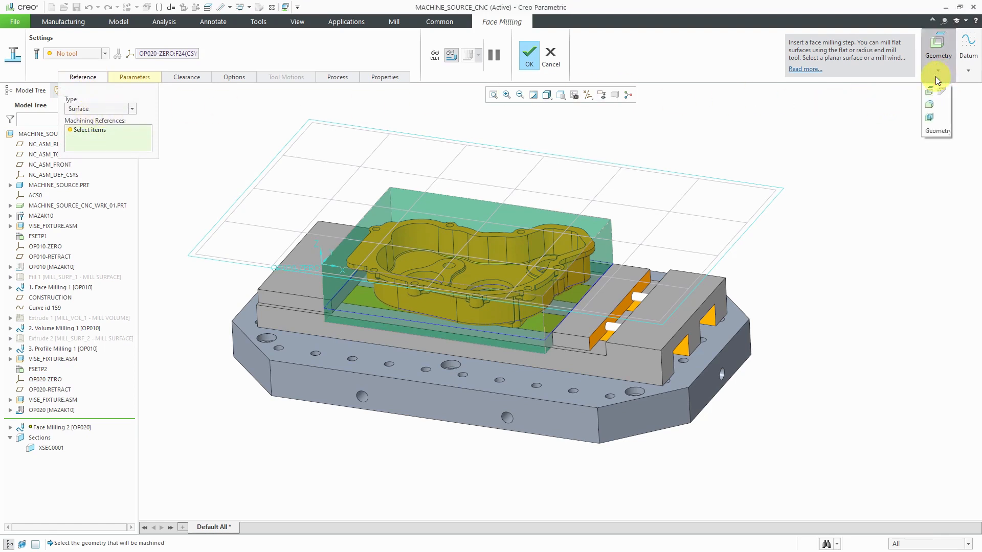
click(933, 105)
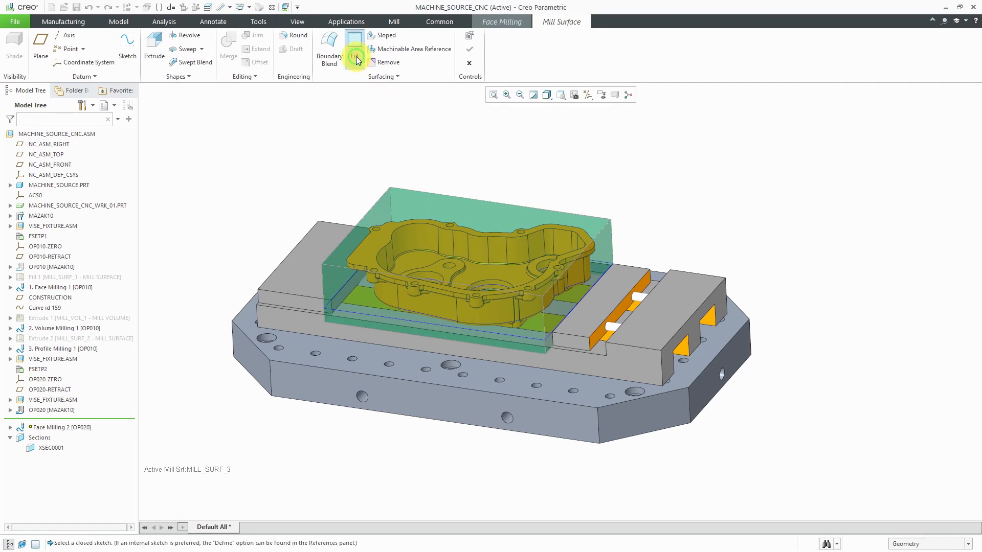
Start a Fill surface sketched on the part's top flange face as the sketch plane
click(355, 47)
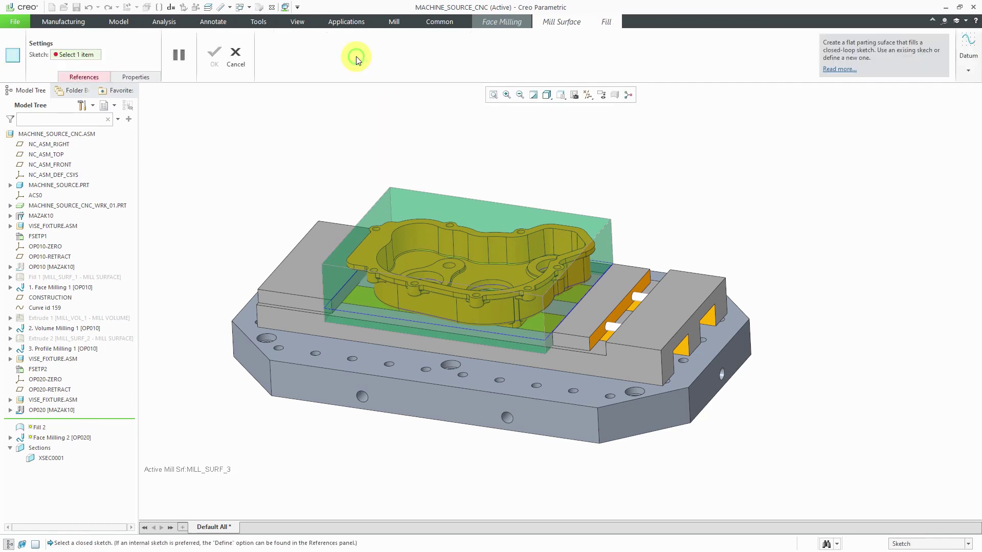
click(99, 78)
scroll(458, 231, down, 3)
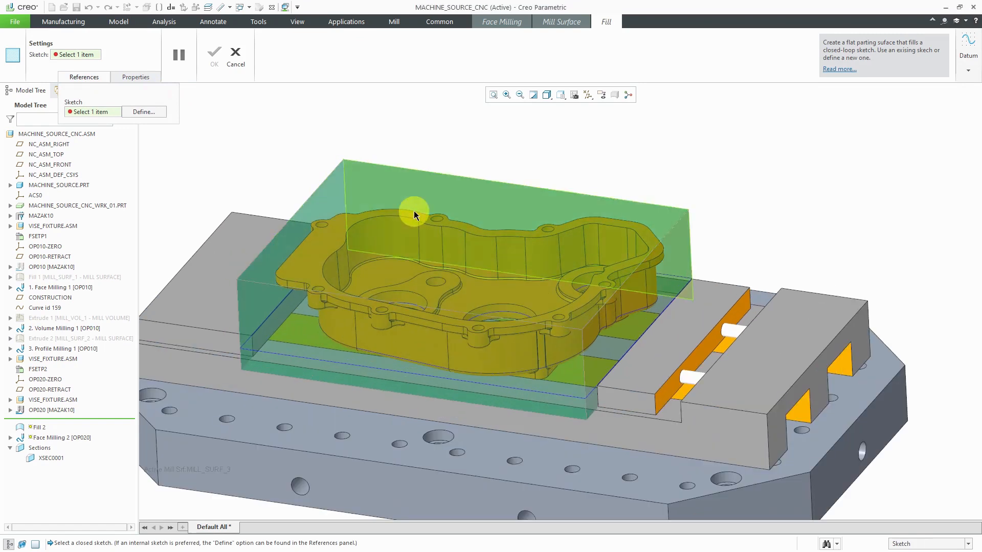
click(145, 112)
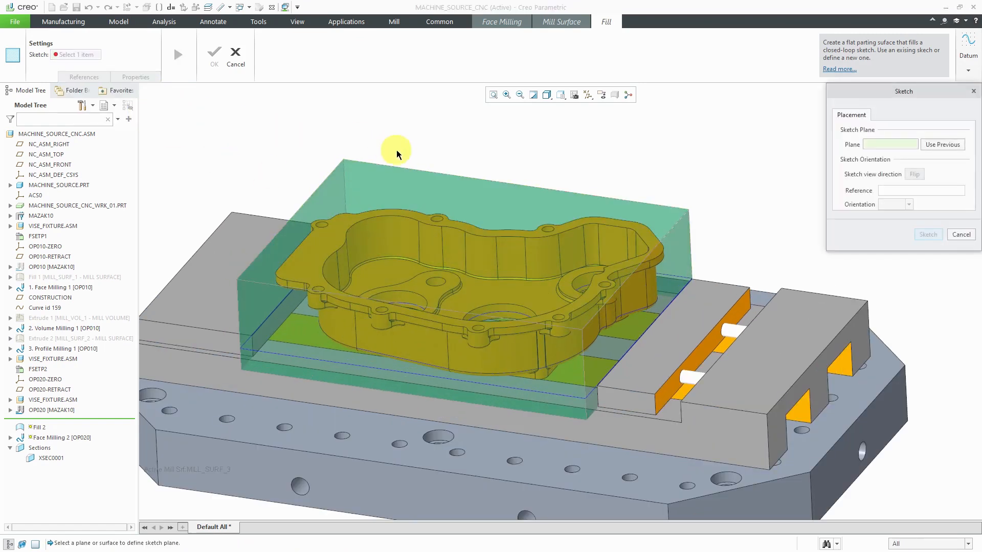
click(388, 215)
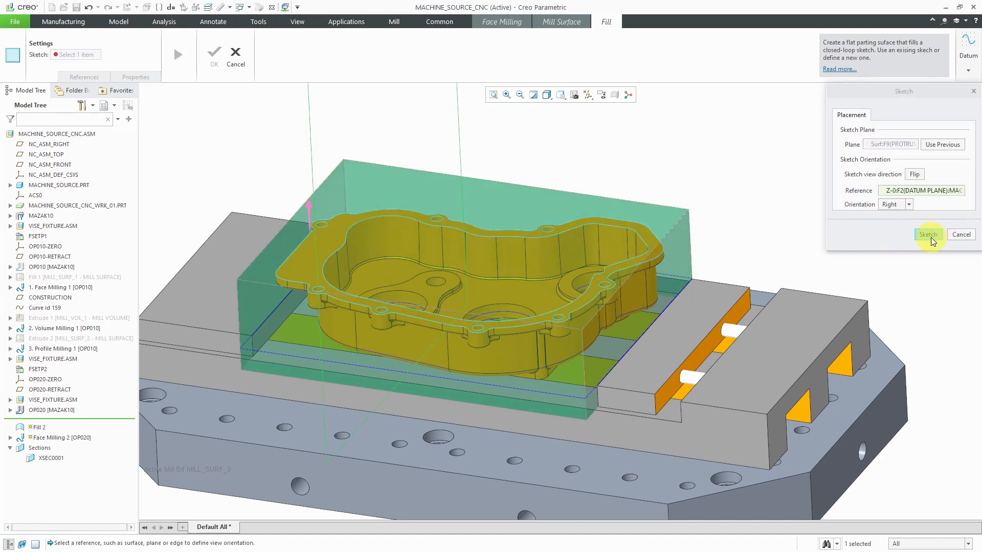
click(927, 235)
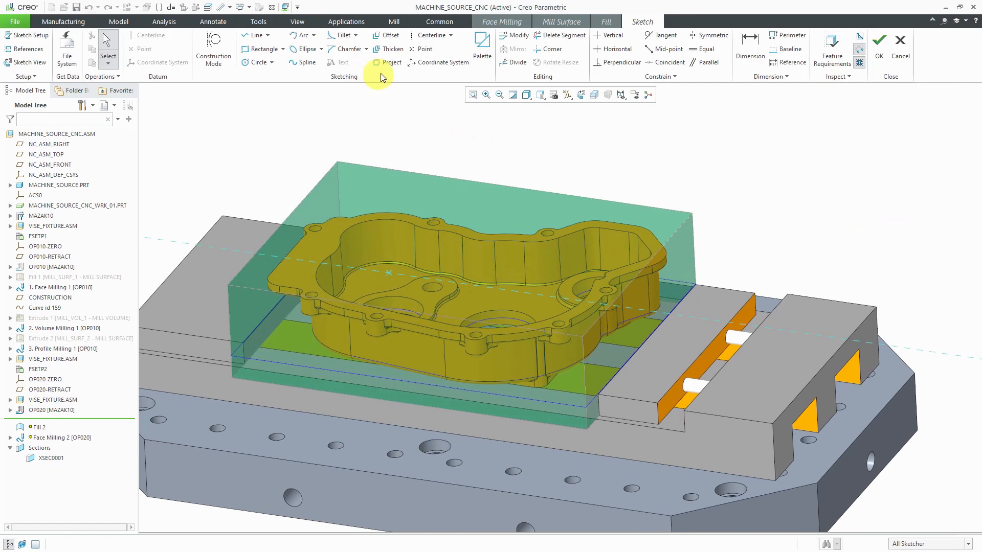
Project the top face's boundary loop into the sketch and finish the fill sketch
click(385, 62)
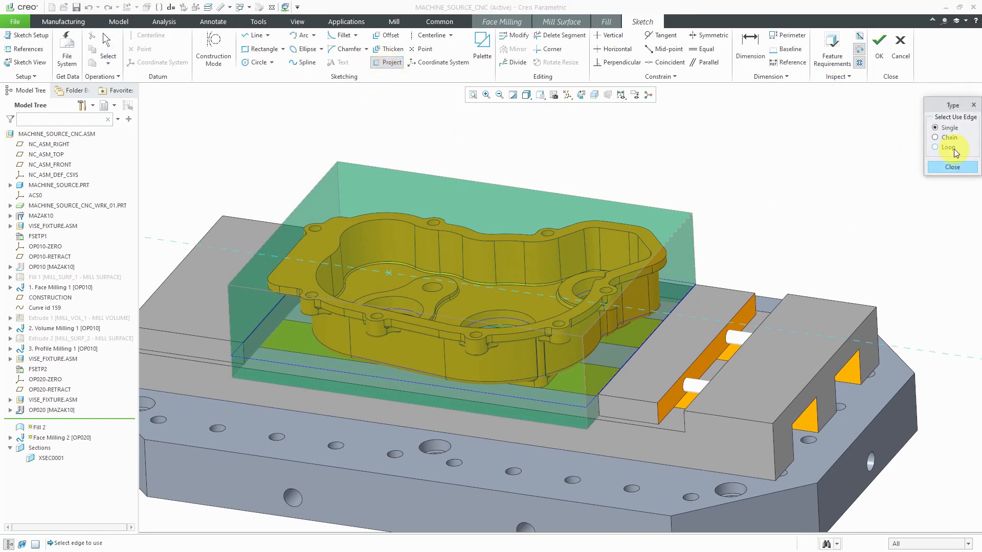
click(935, 147)
click(509, 212)
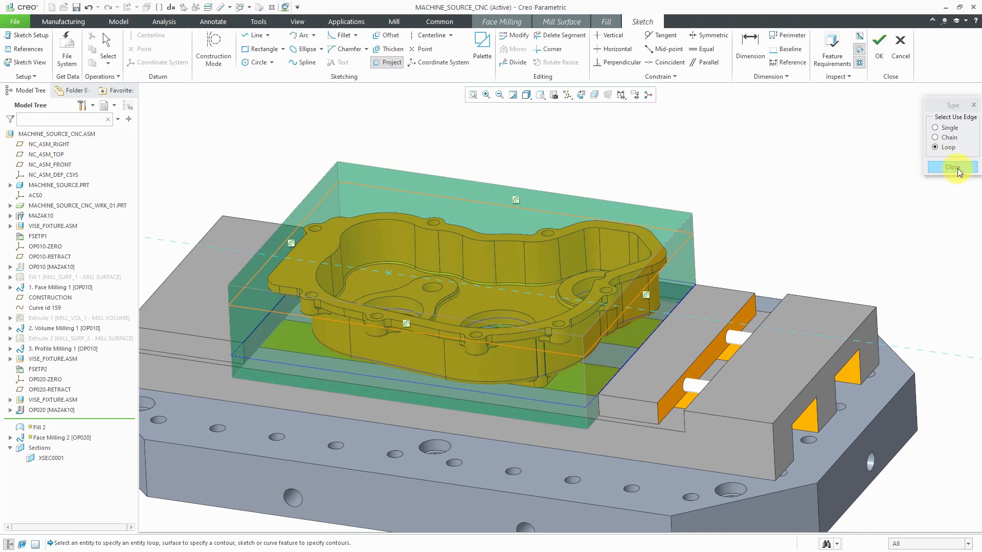
click(952, 168)
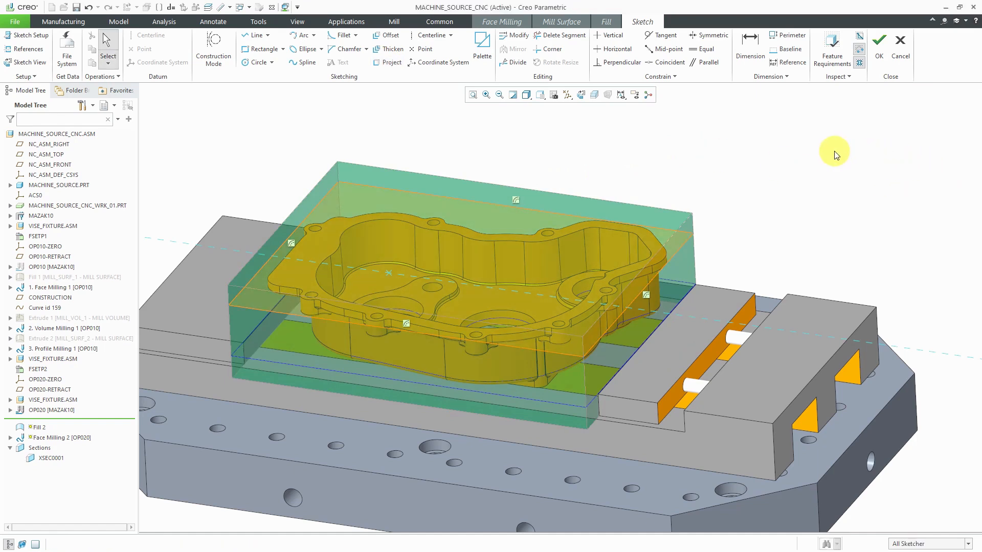
click(880, 66)
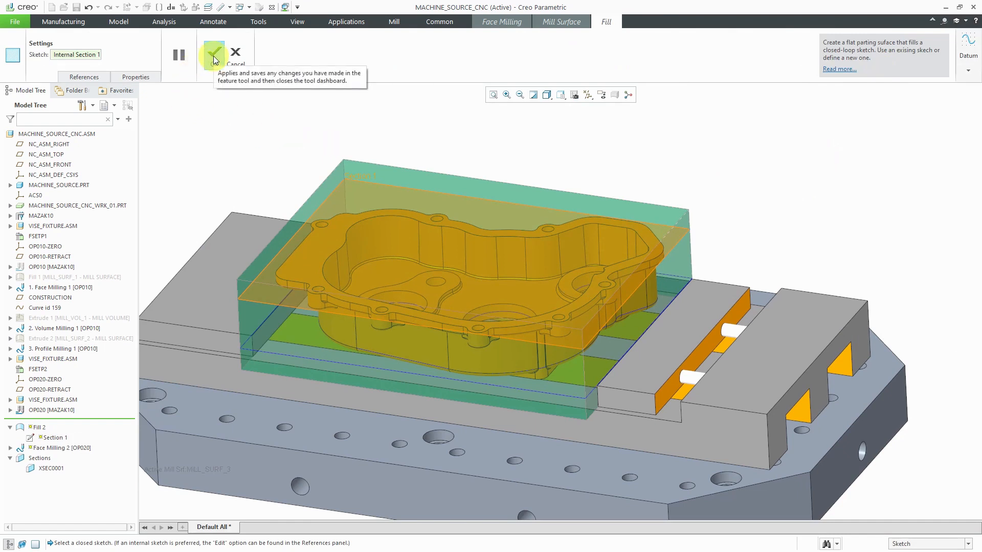
Complete the fill surface as MILL_SURF_3 and resume the face milling sequence
click(214, 55)
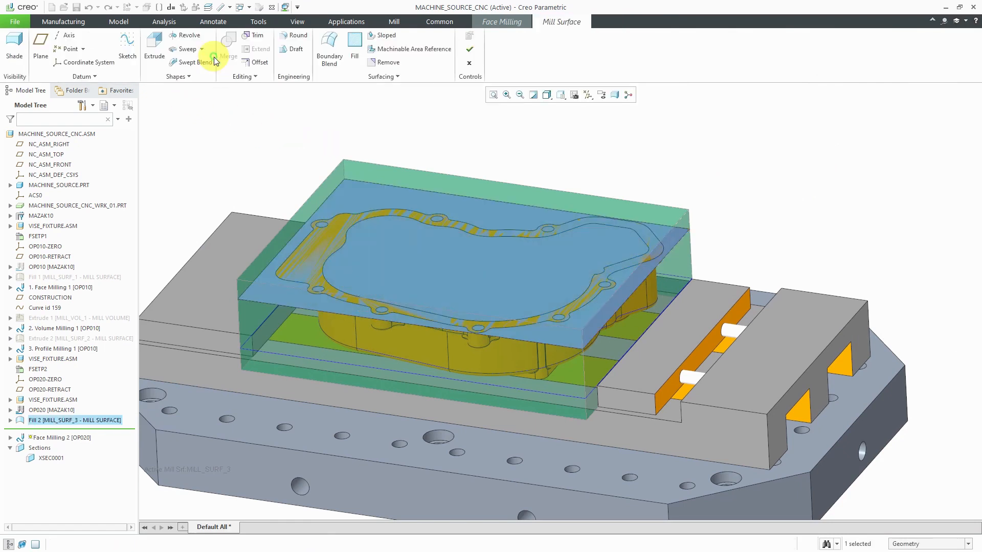
click(470, 55)
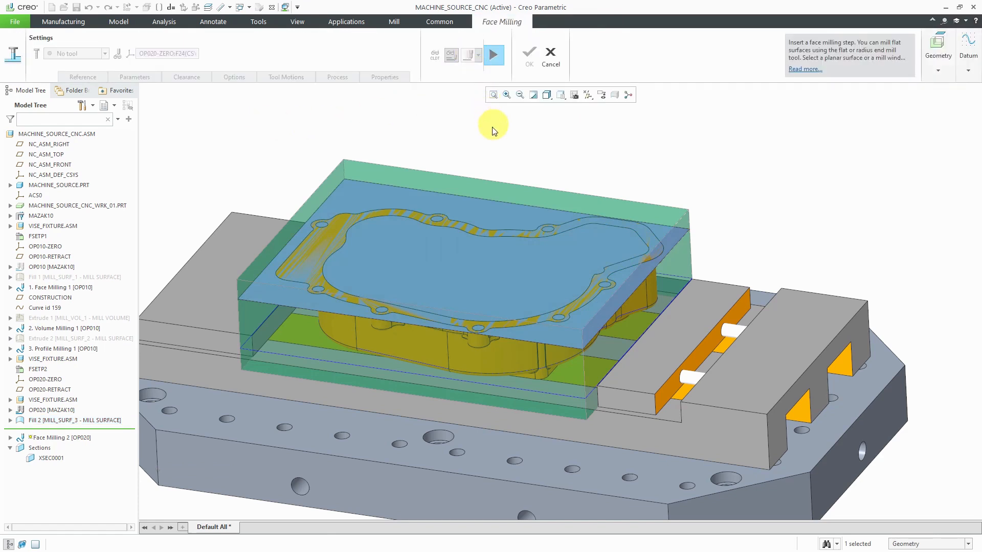
click(497, 57)
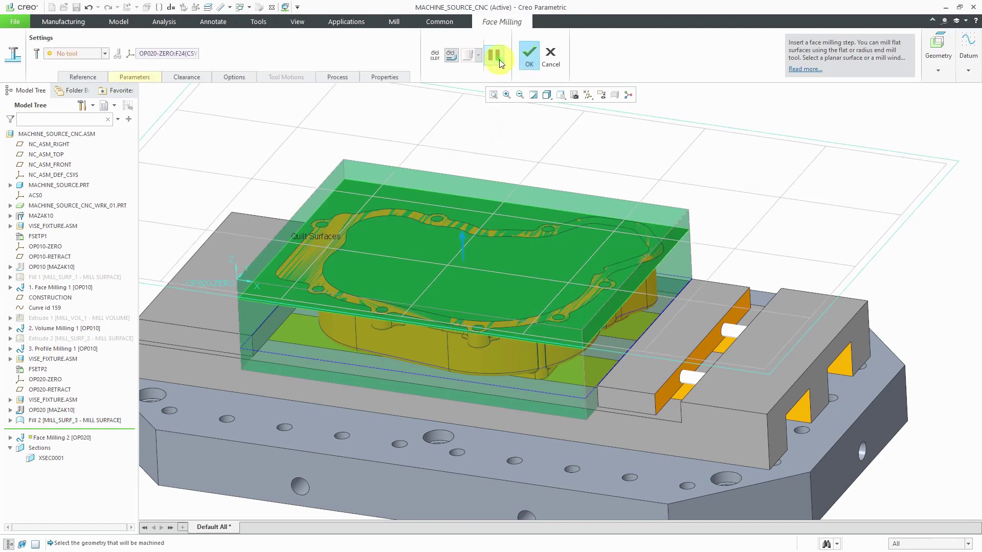
Assign tool 01: FACE_3_INCH, copy its cutting data and review the sequence parameters
click(105, 55)
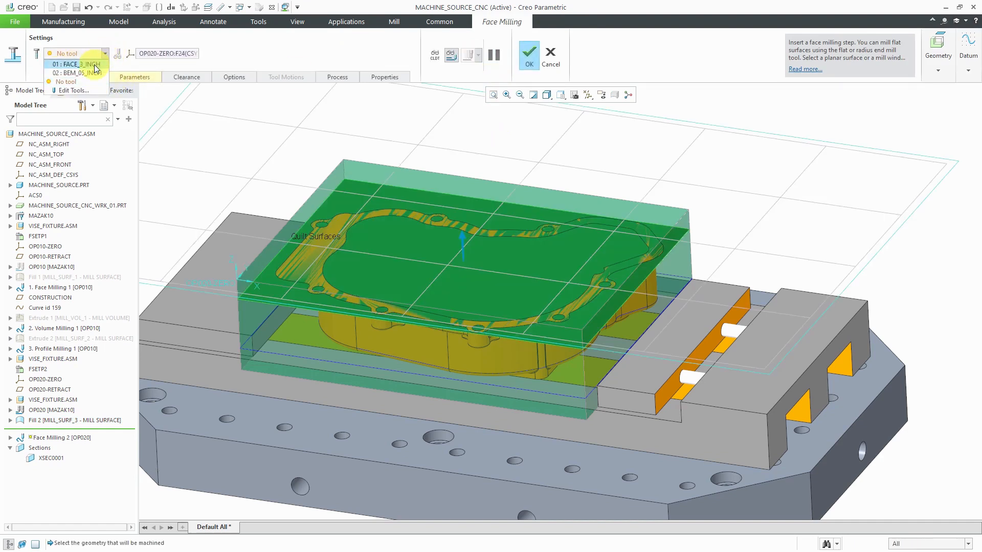
click(95, 66)
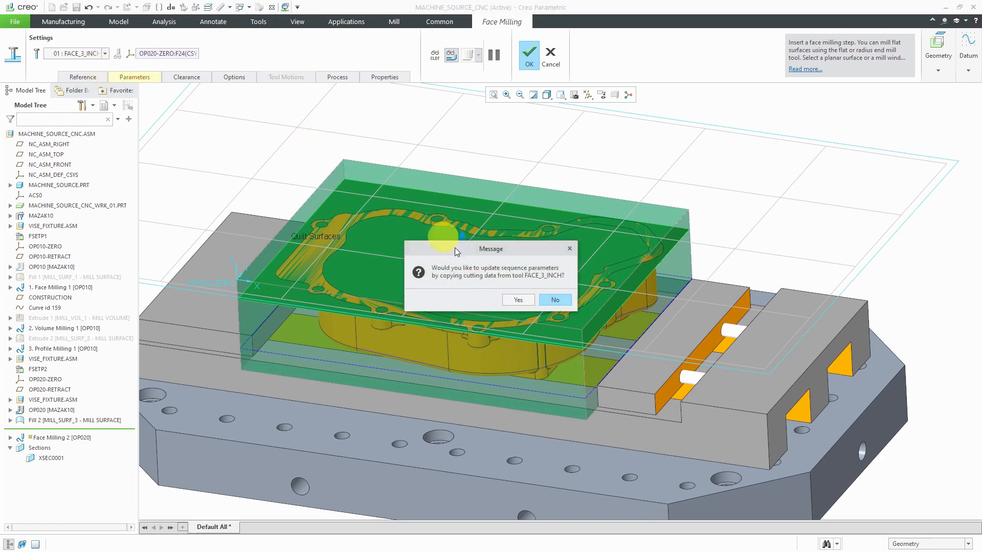
click(514, 301)
scroll(571, 325, down, 2)
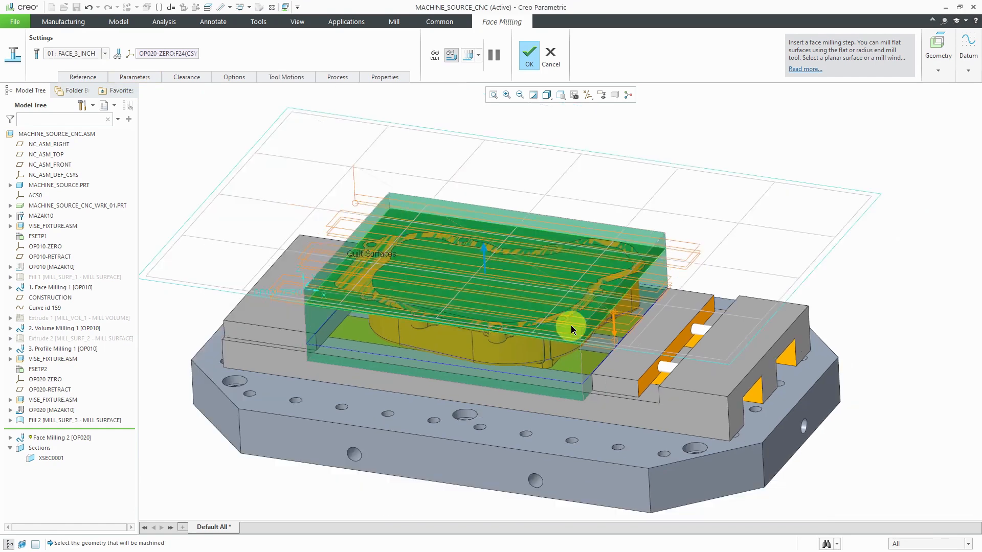
mouse_move(571, 325)
middle_down()
mouse_move(549, 287)
mouse_move(568, 273)
mouse_move(550, 299)
middle_up()
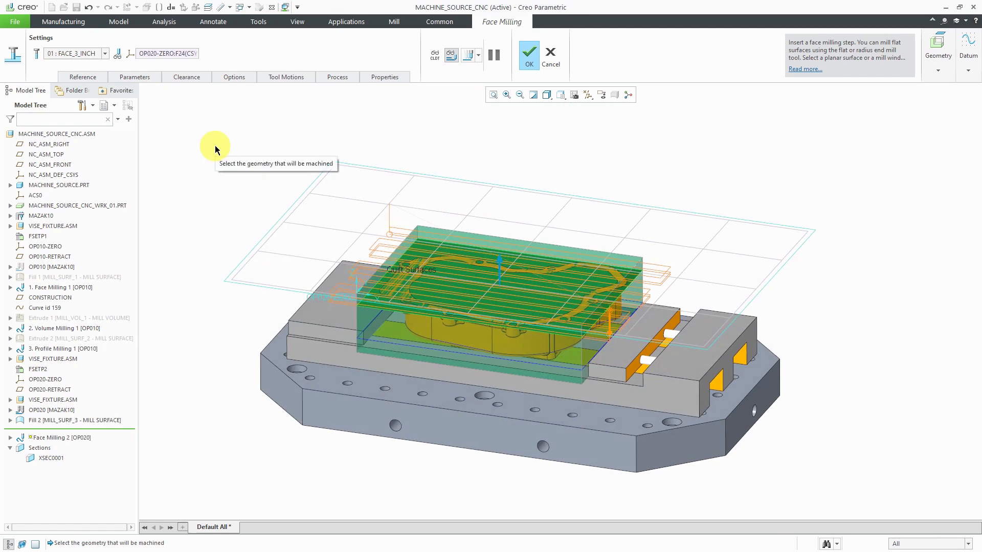
click(143, 80)
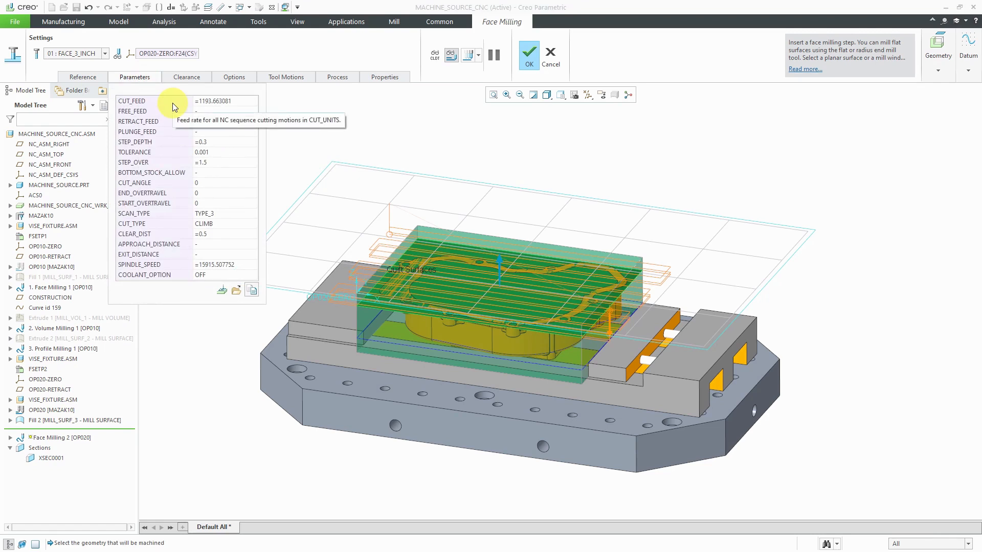
click(531, 58)
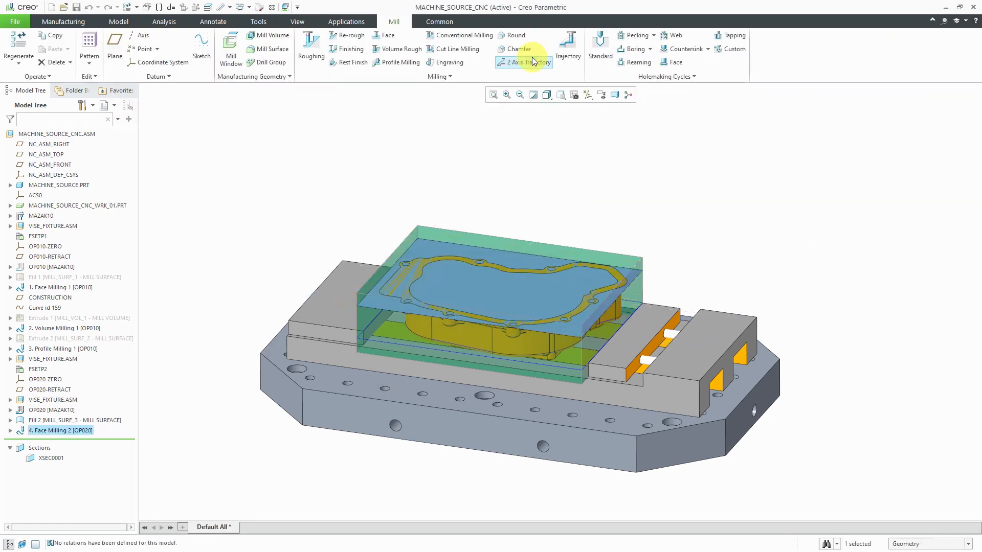
click(104, 420)
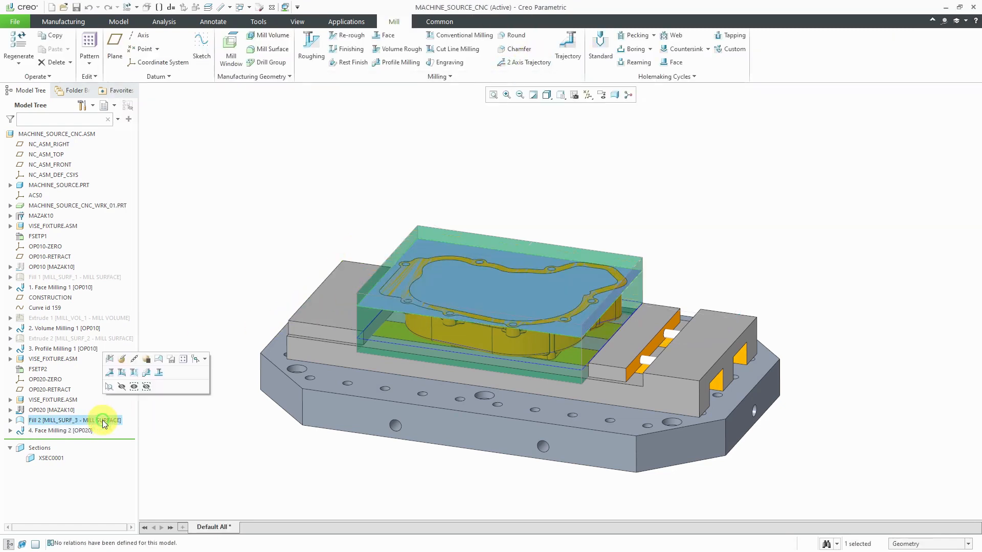
click(119, 389)
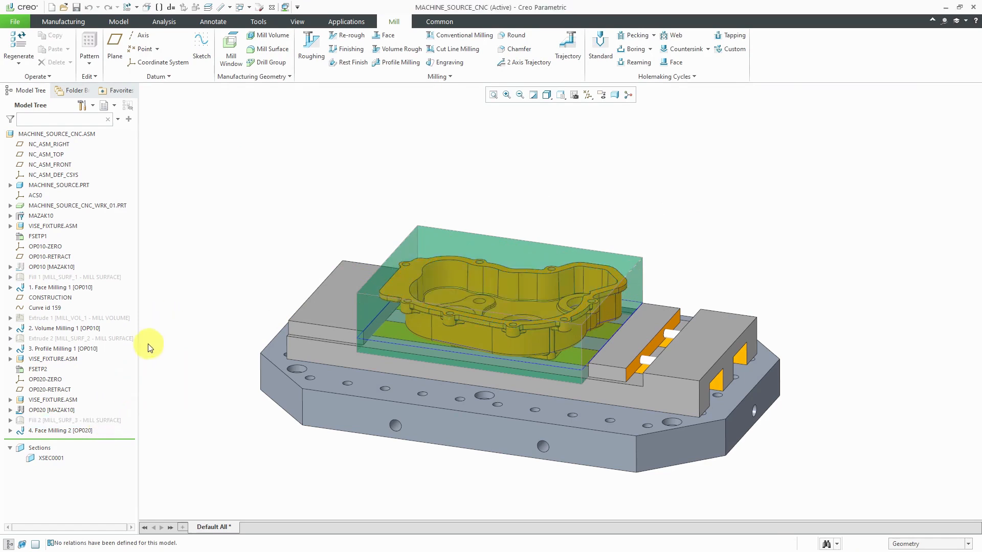
click(80, 431)
click(91, 401)
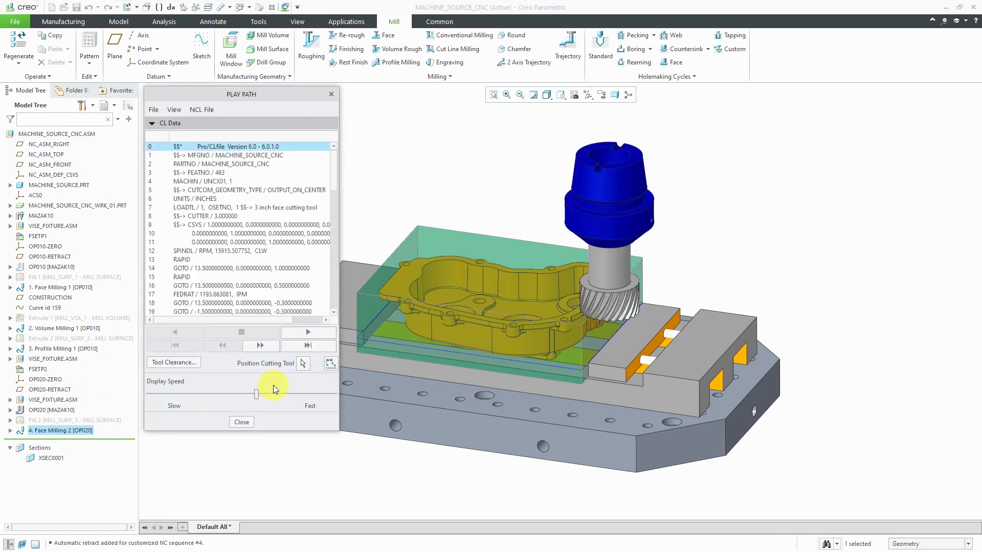
drag(255, 393, 184, 393)
click(303, 334)
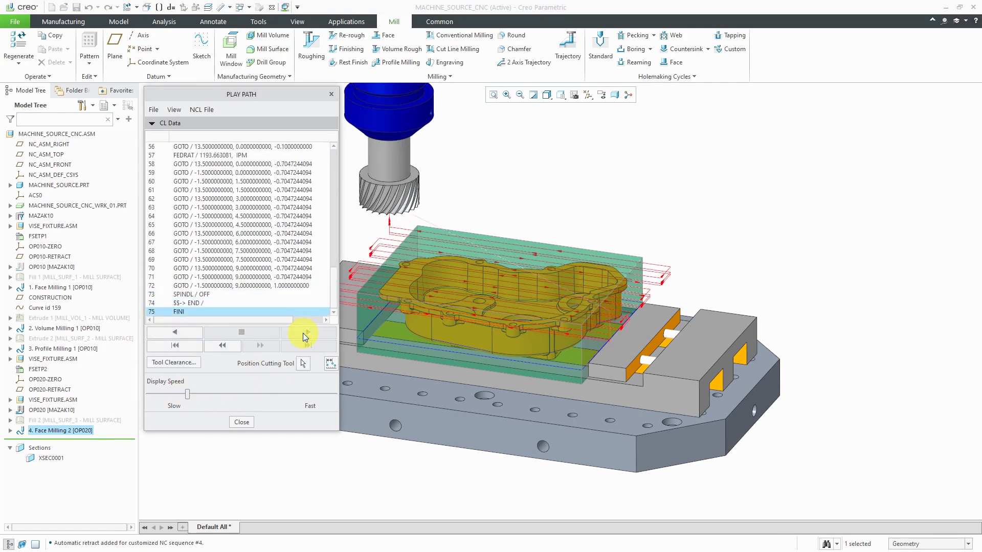
click(243, 422)
click(200, 374)
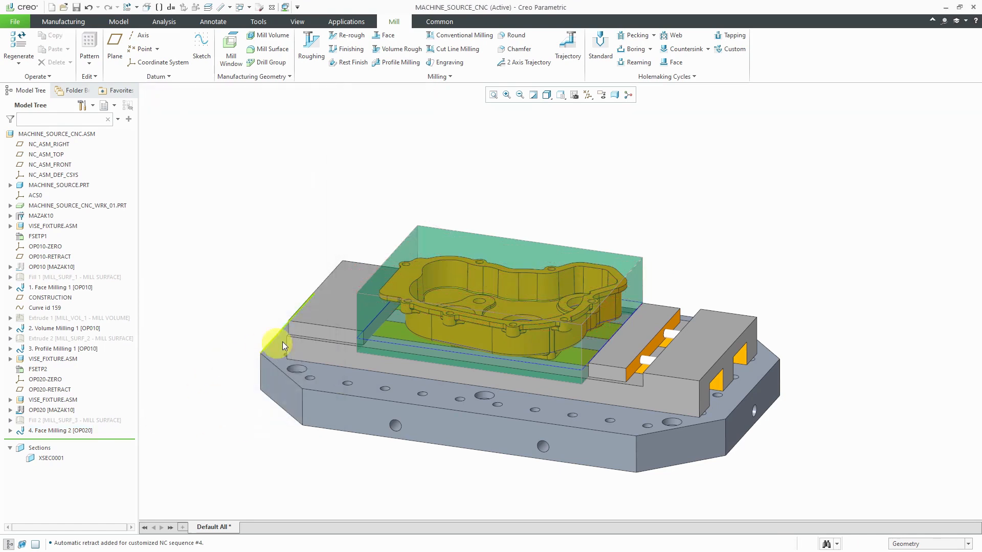
Start an OP020 Roughing step and begin creating a new Mill Window from its References
mouse_move(282, 346)
middle_down()
mouse_move(294, 358)
mouse_move(297, 342)
middle_up()
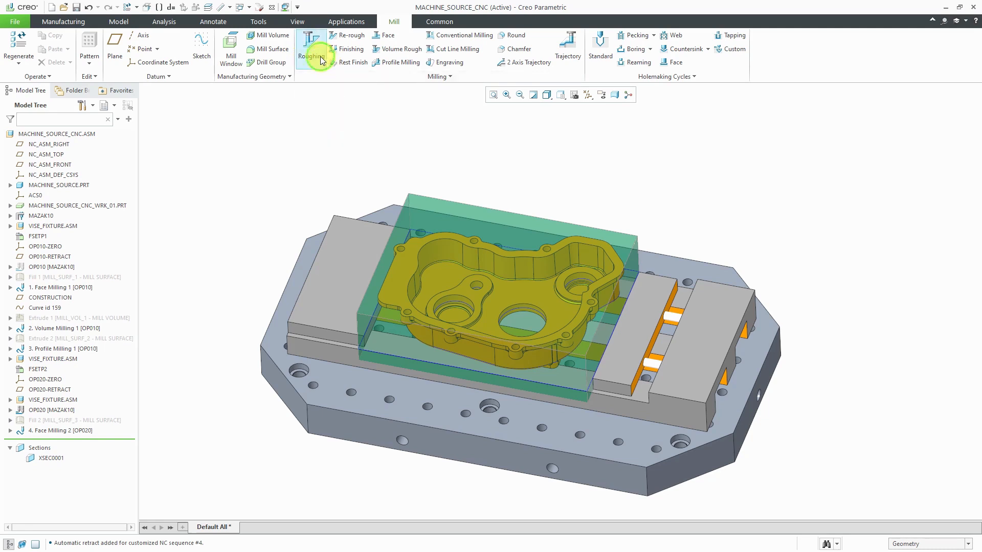
click(312, 48)
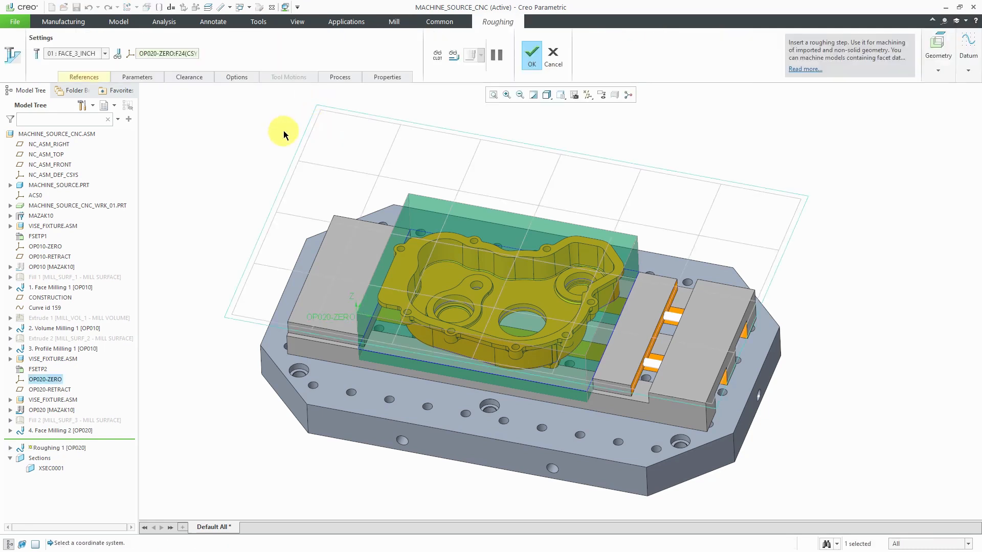
click(83, 77)
click(104, 111)
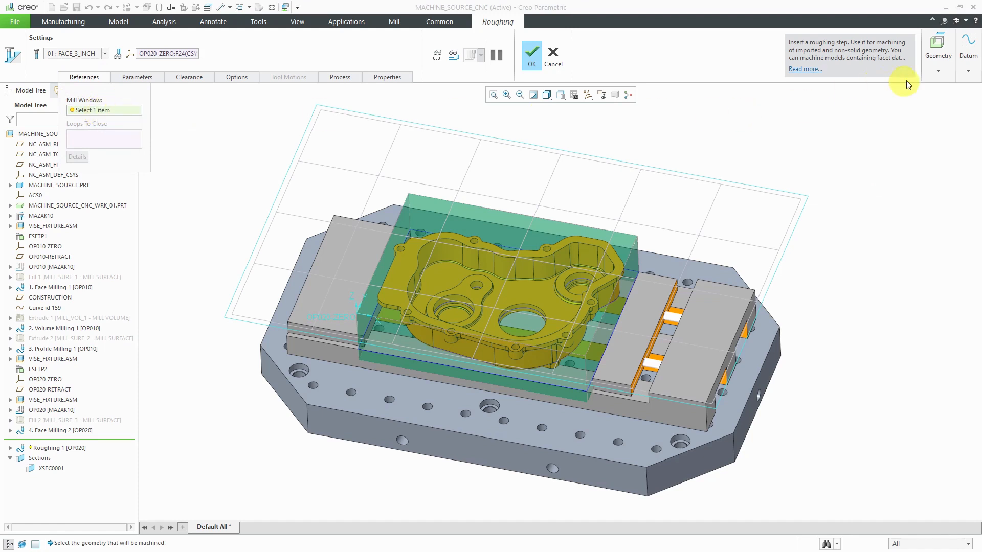
click(937, 71)
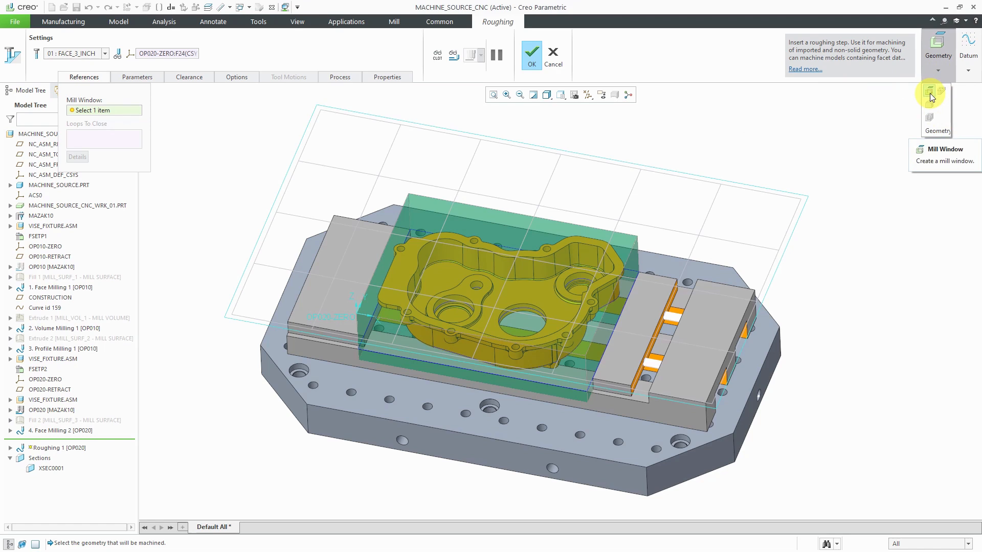
click(931, 97)
Make the mill window a Sketch type and begin defining its internal sketch
click(335, 133)
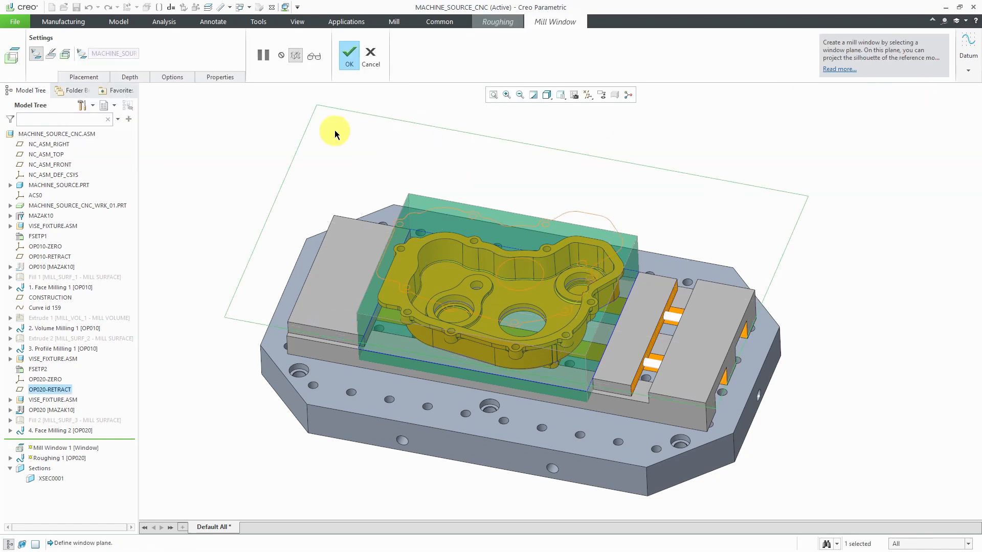
click(36, 56)
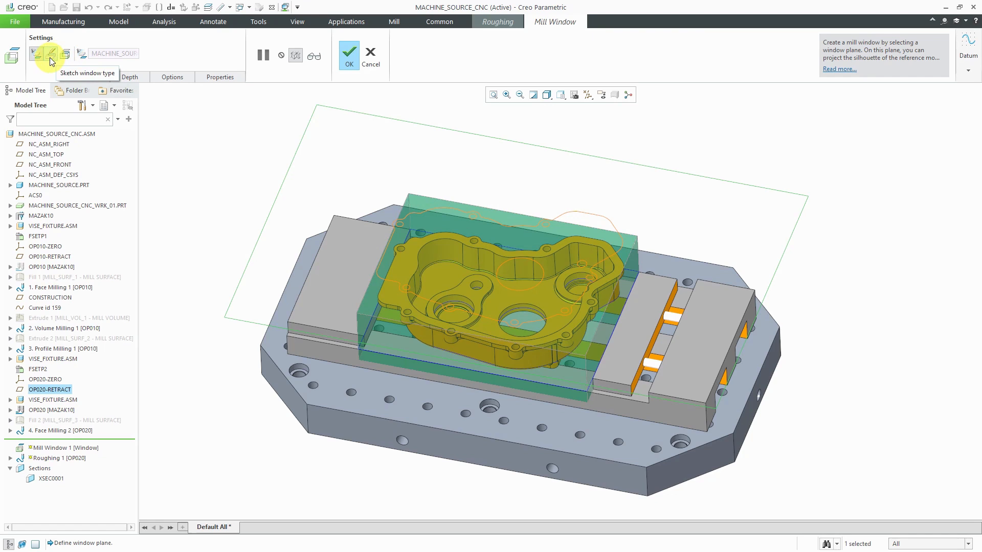
click(49, 56)
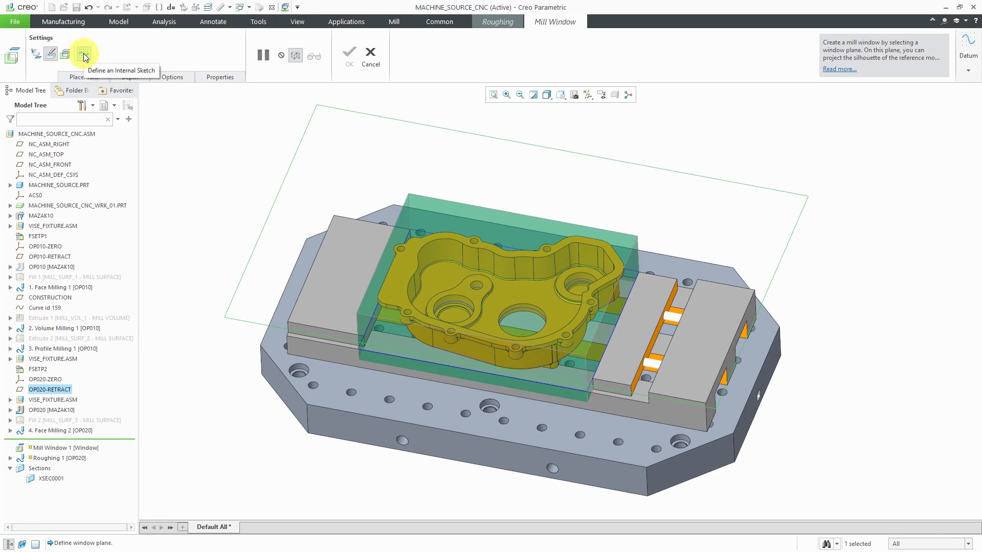
click(84, 54)
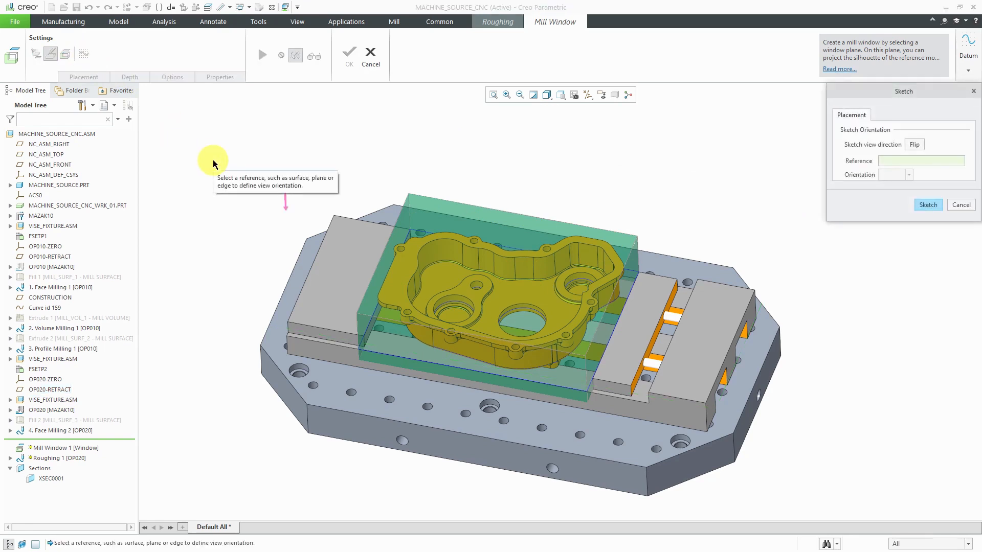
Place the sketch using the stock's right face as reference with orientation Right and enter sketch mode
click(406, 266)
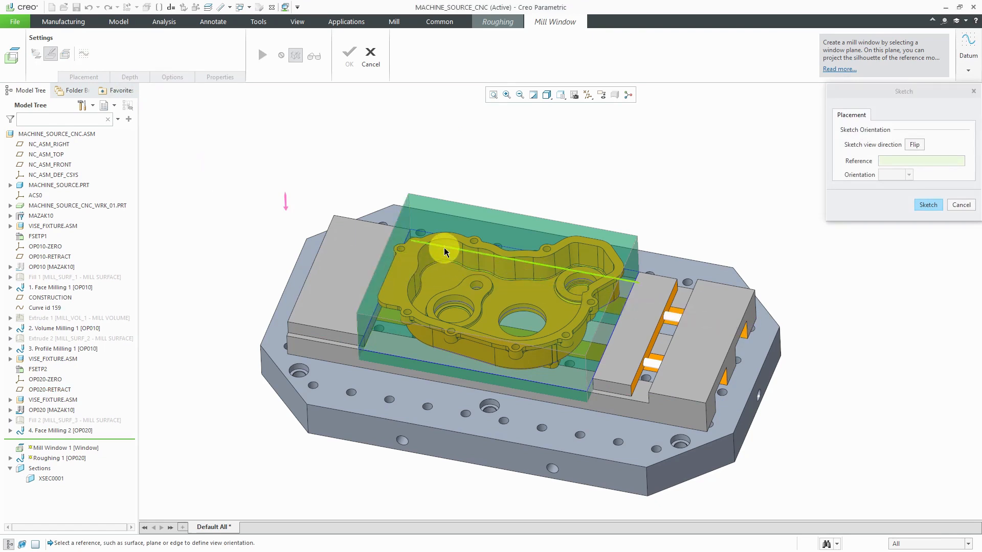
middle_drag(445, 248, 486, 234)
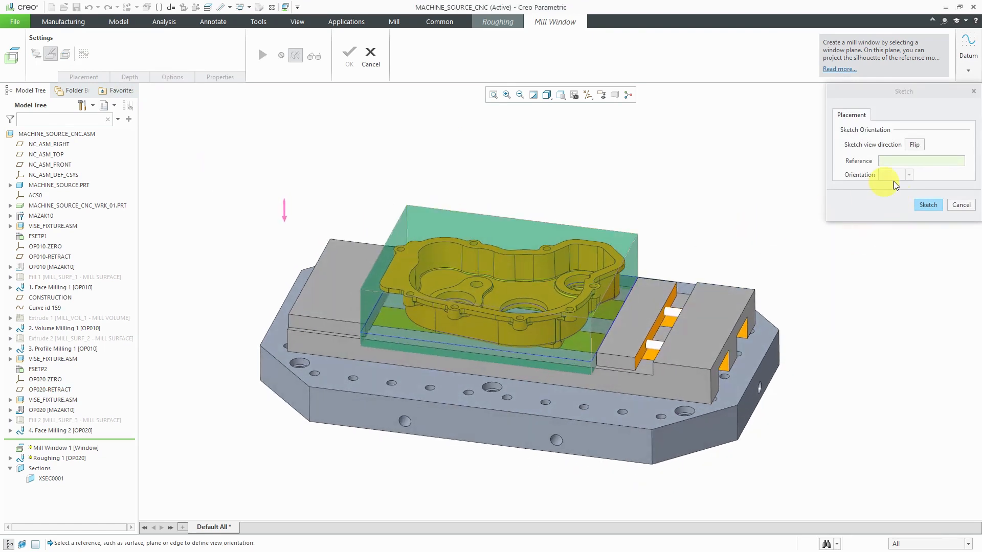
click(621, 291)
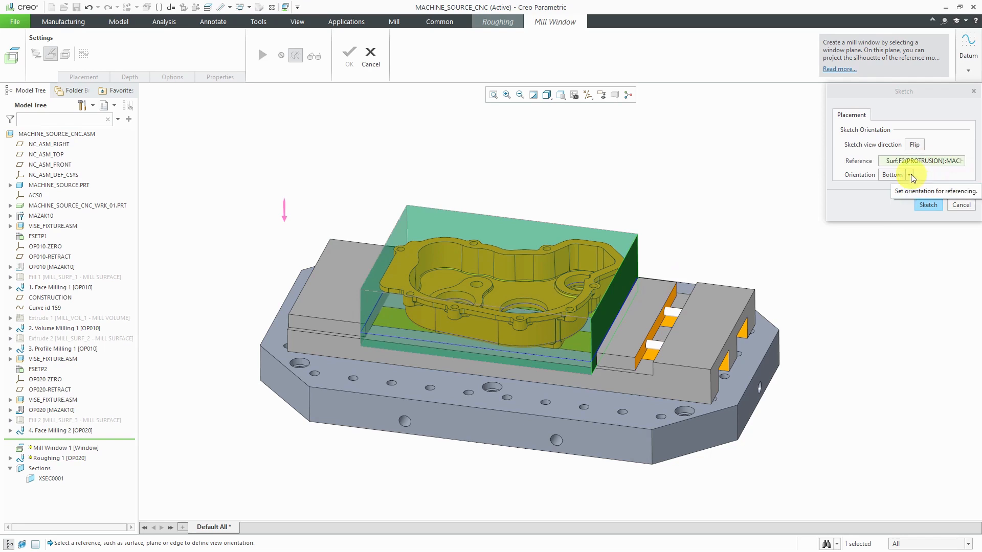
click(910, 175)
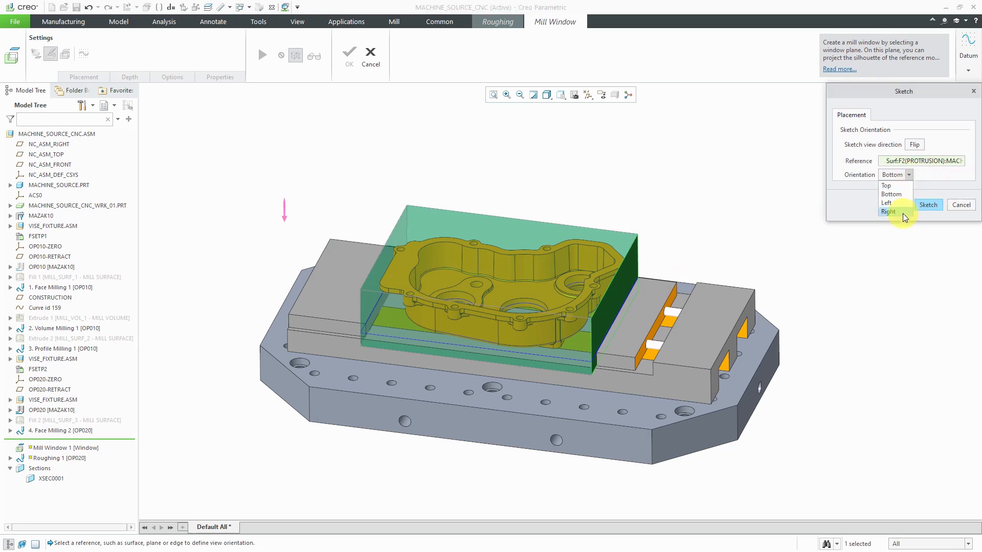
click(888, 211)
click(929, 205)
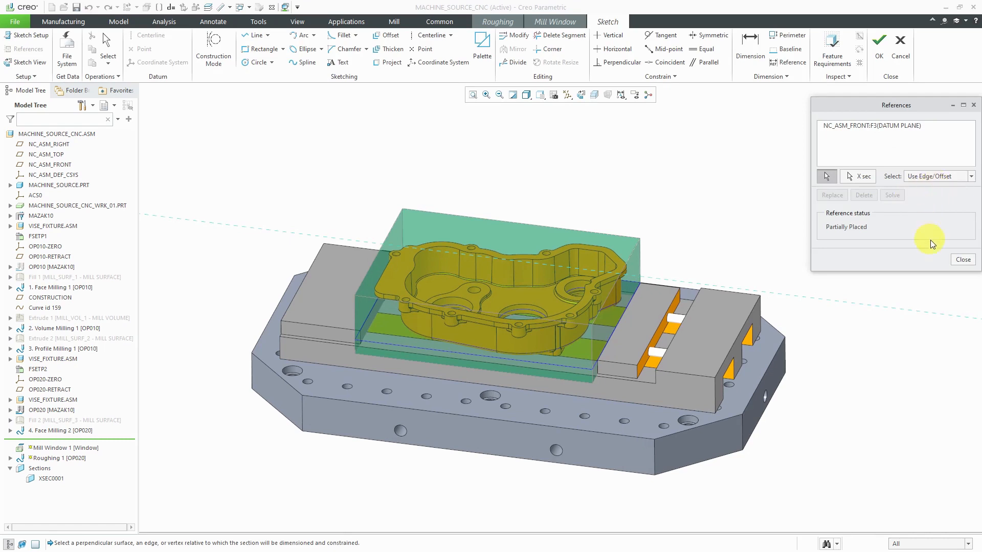
Proceed despite missing references and project the pocket rim edges as a connected chain
click(959, 261)
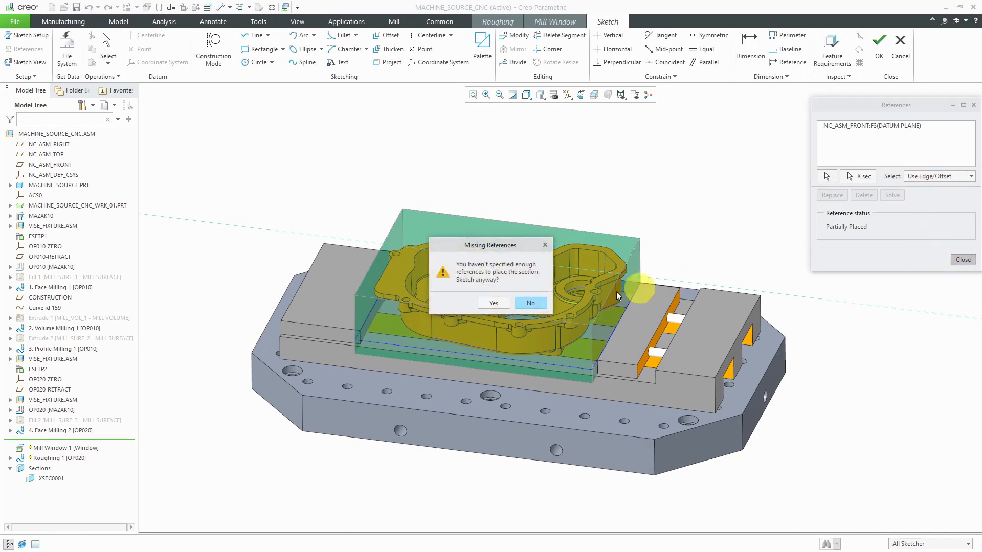
click(495, 303)
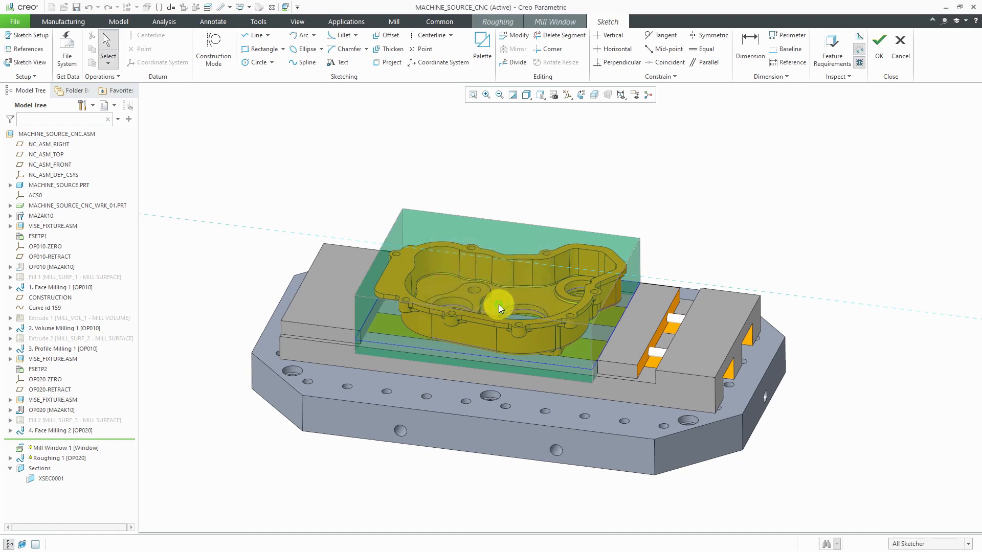
click(389, 66)
click(938, 139)
scroll(483, 259, up, 2)
scroll(468, 254, up, 3)
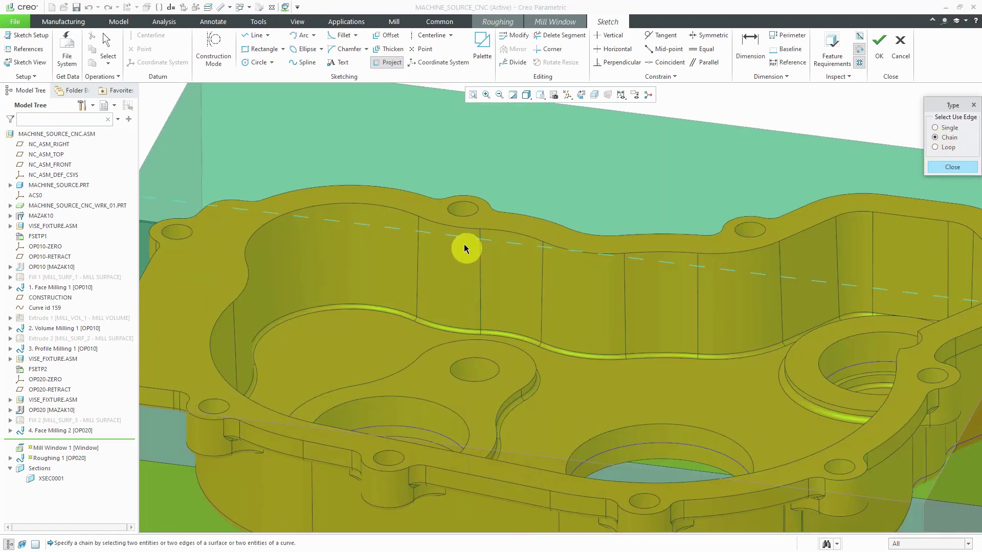
click(375, 210)
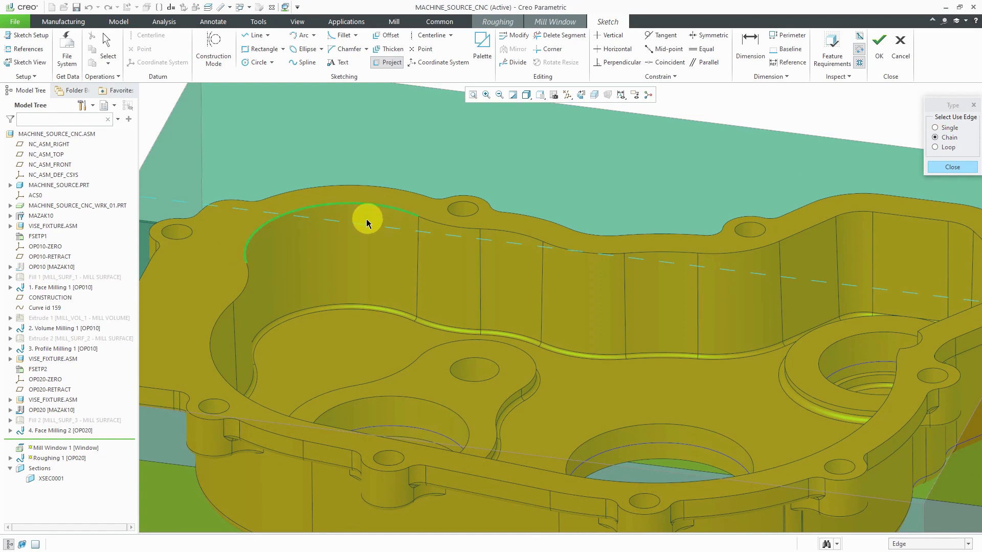
click(247, 288)
click(945, 218)
scroll(396, 224, down, 5)
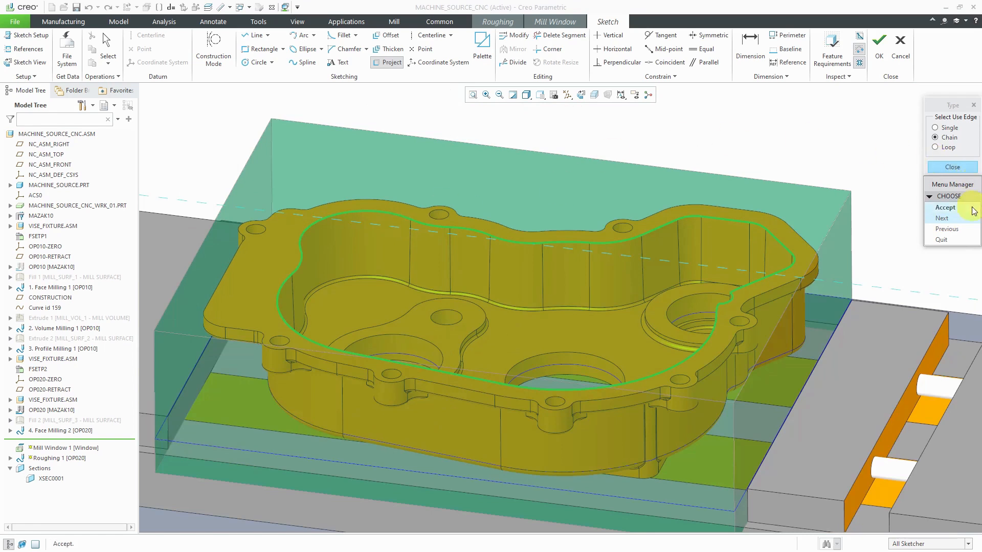
Accept the chain as a closed loop and finish the Mill Window 1 sketch
click(951, 209)
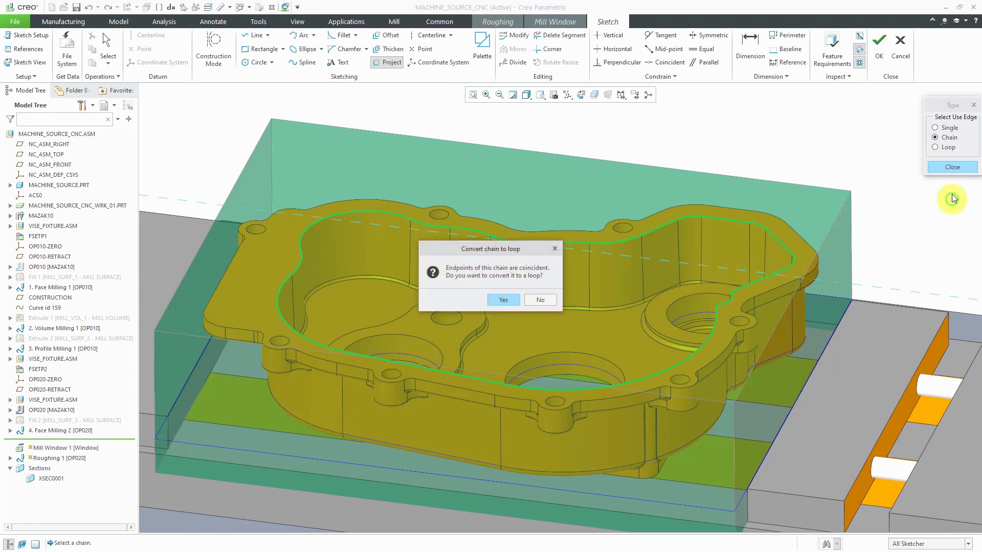
click(504, 300)
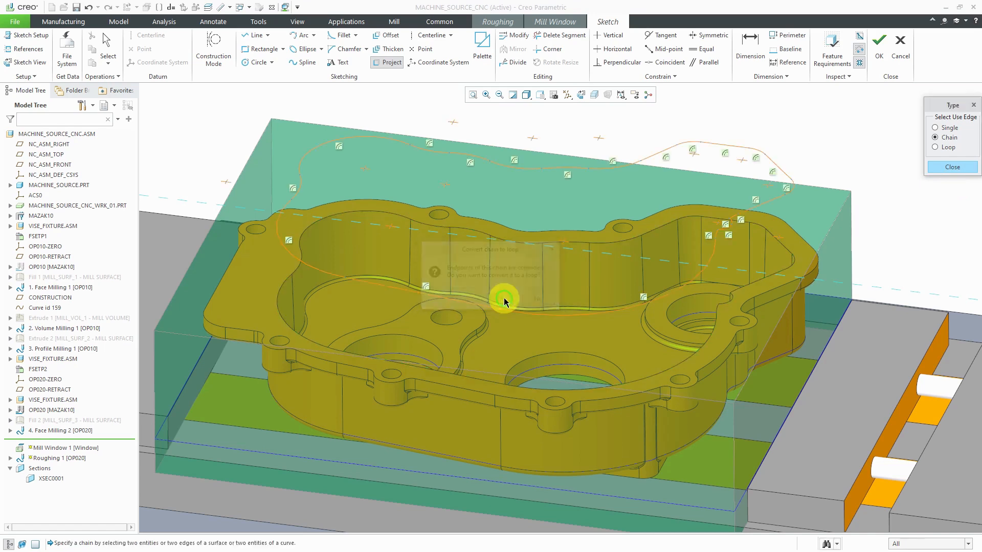
click(952, 168)
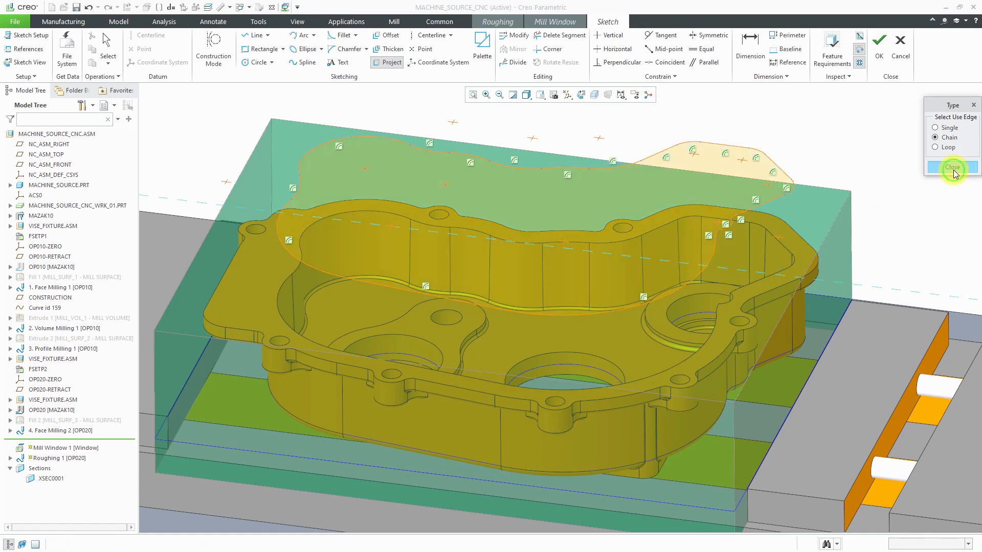
scroll(684, 324, down, 3)
mouse_move(691, 301)
middle_down()
mouse_move(693, 318)
mouse_move(697, 300)
mouse_move(693, 308)
middle_up()
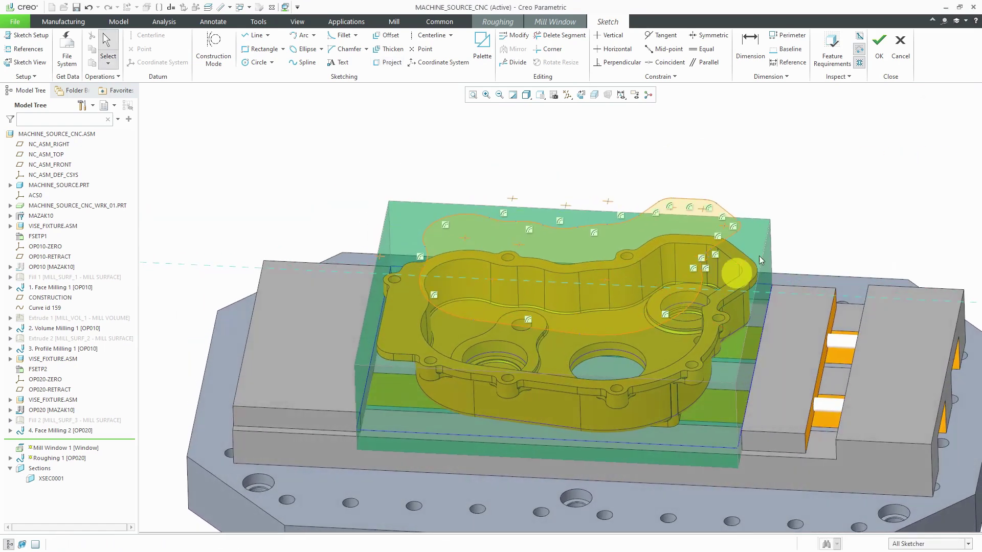
click(880, 46)
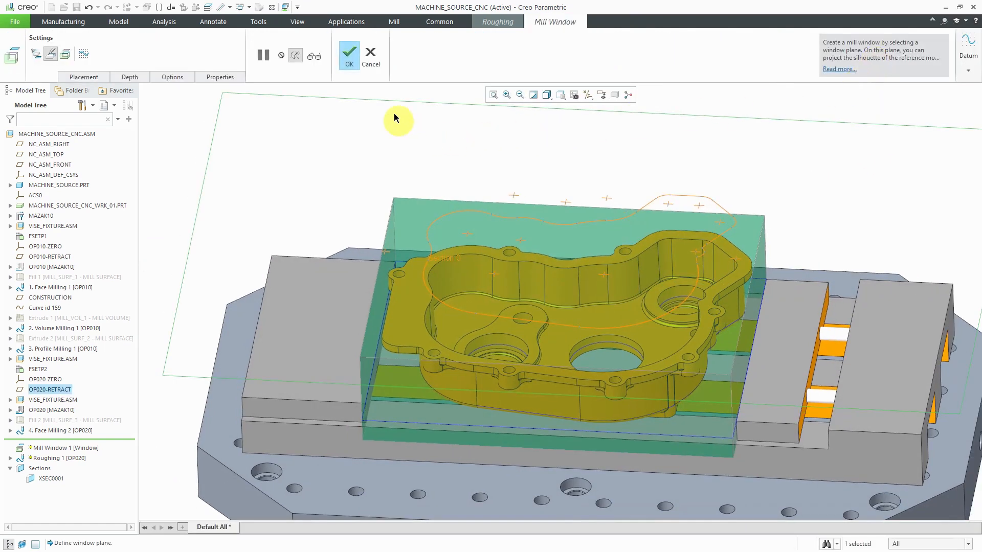
Confirm Mill Window 1, resume the roughing step and go to Edit Tools for its cutter
click(349, 57)
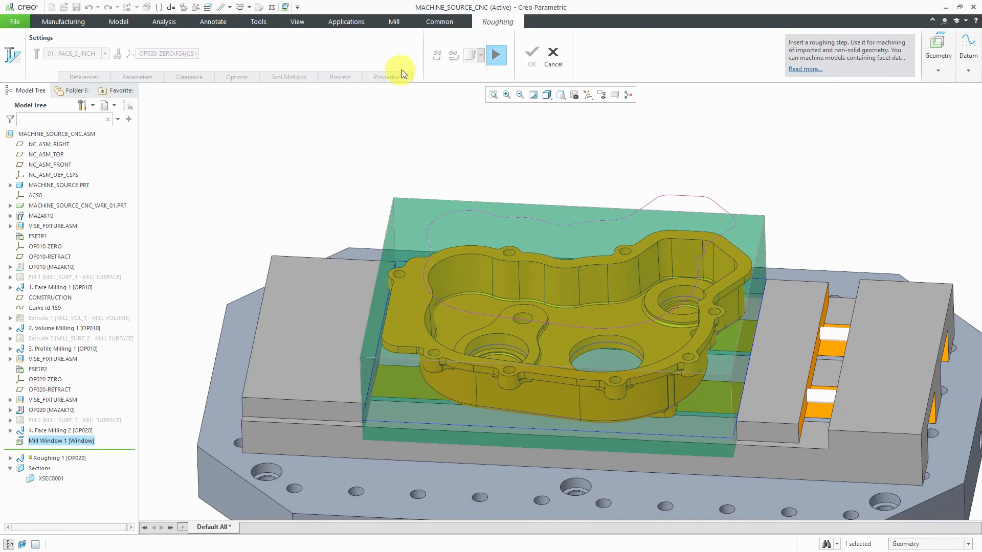
click(497, 56)
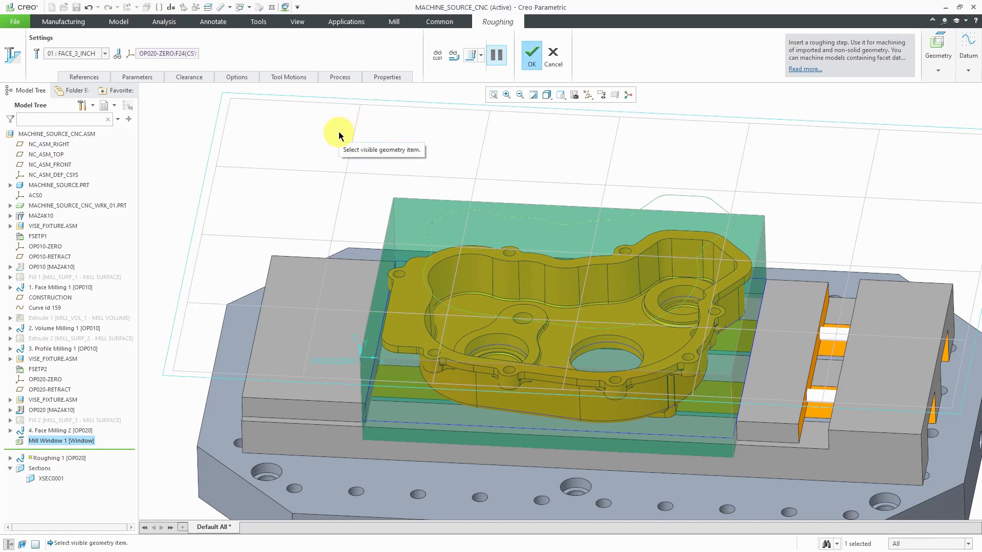
click(106, 54)
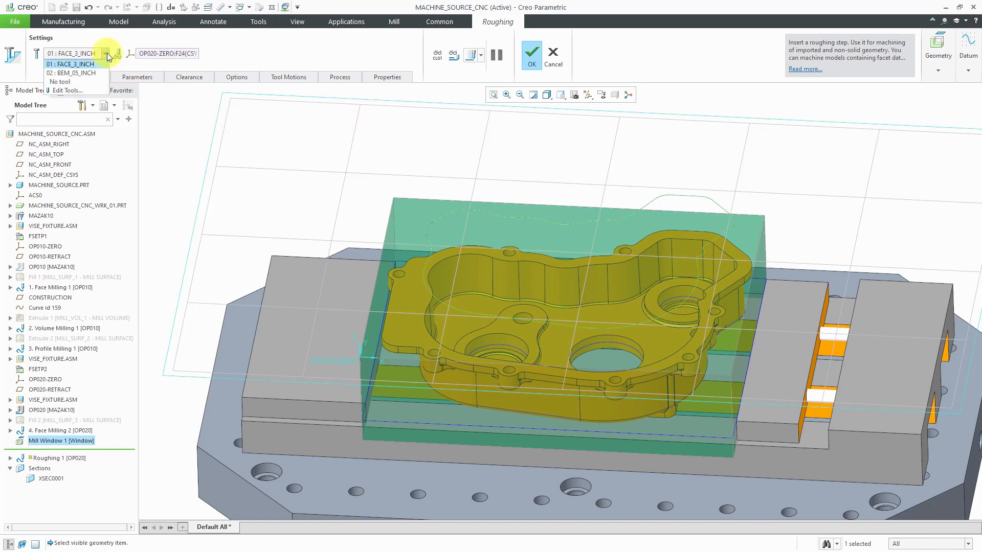
click(83, 89)
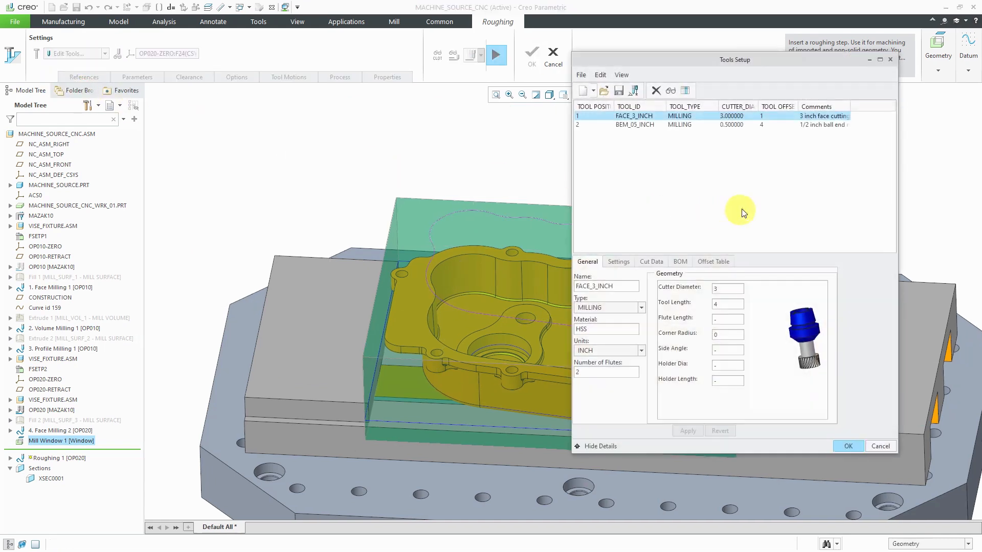
Load bem_1_inch.xml as tool 3 BEM_1_INCH, select it and copy its cutting data into Roughing 1
click(605, 92)
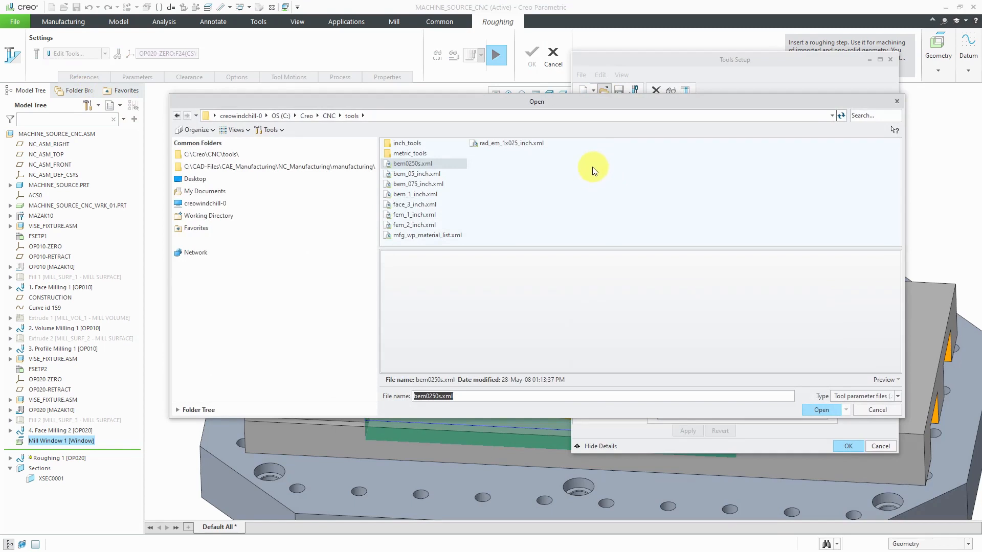
click(415, 194)
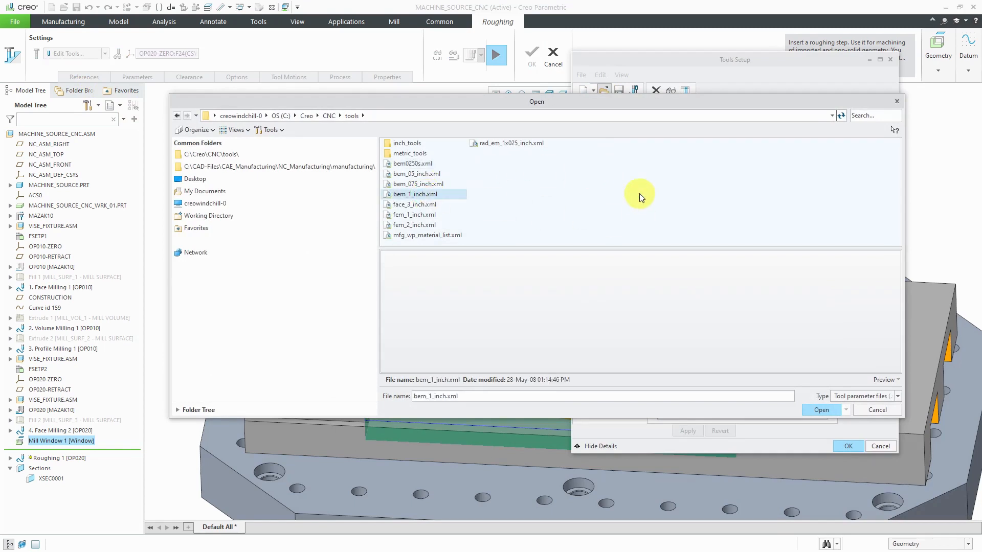
click(821, 411)
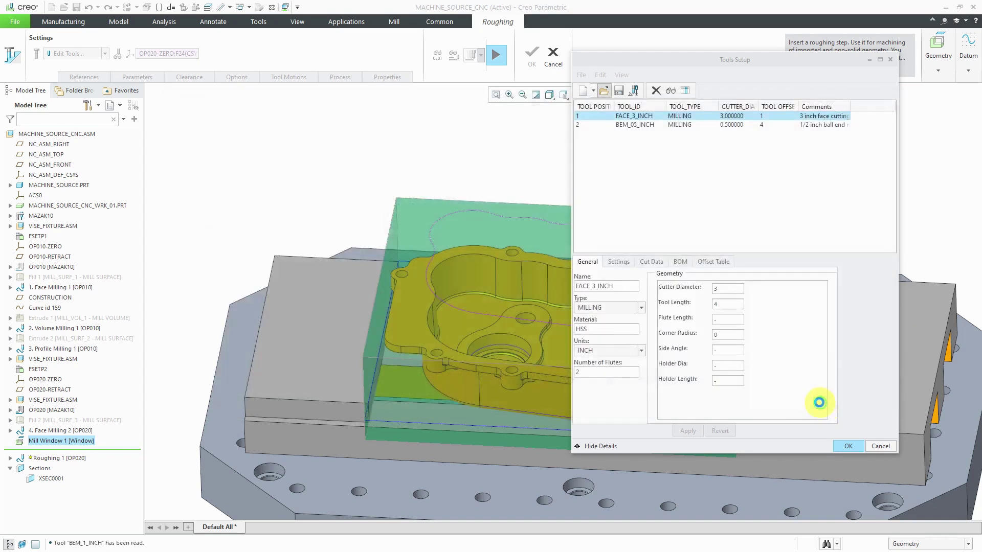
click(848, 446)
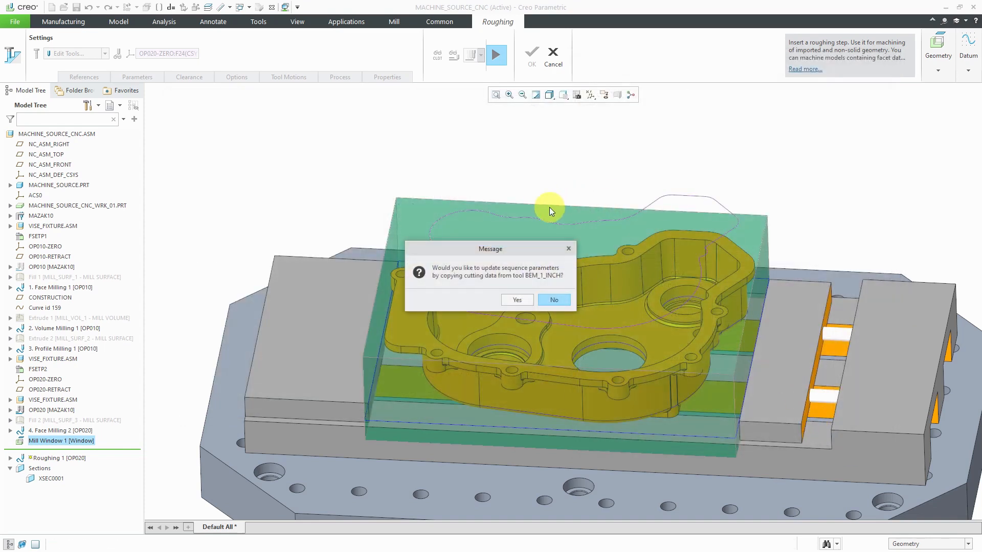
click(522, 303)
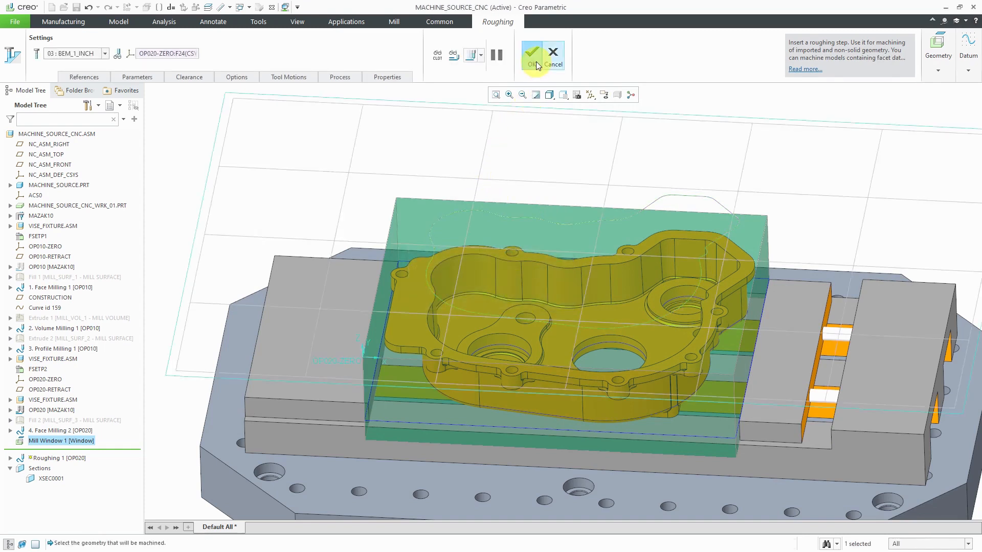
click(536, 62)
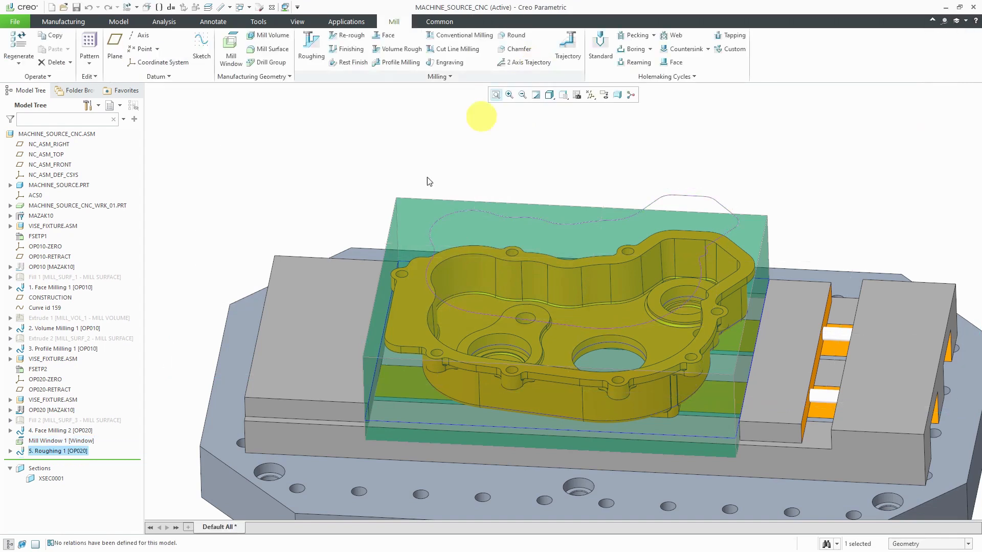
right_click(76, 453)
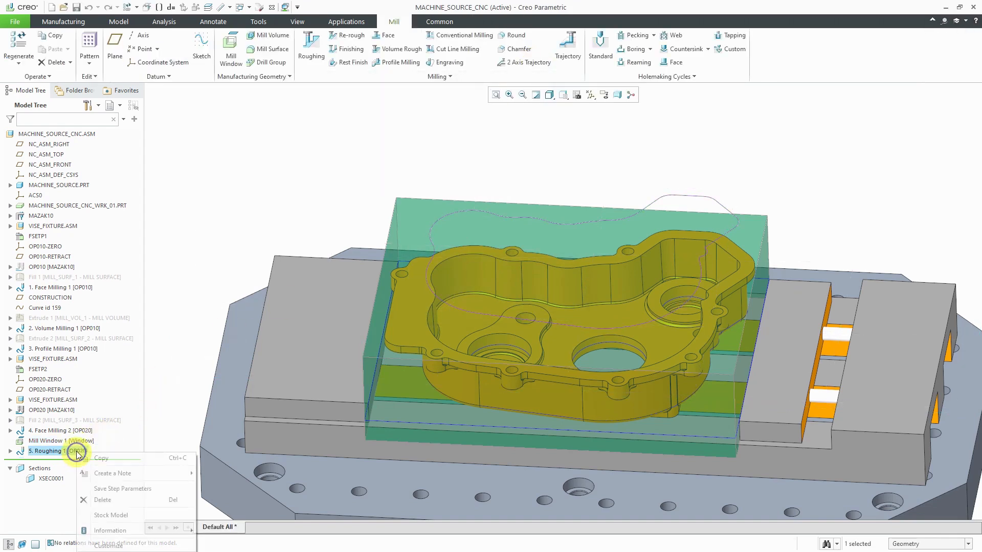
click(84, 431)
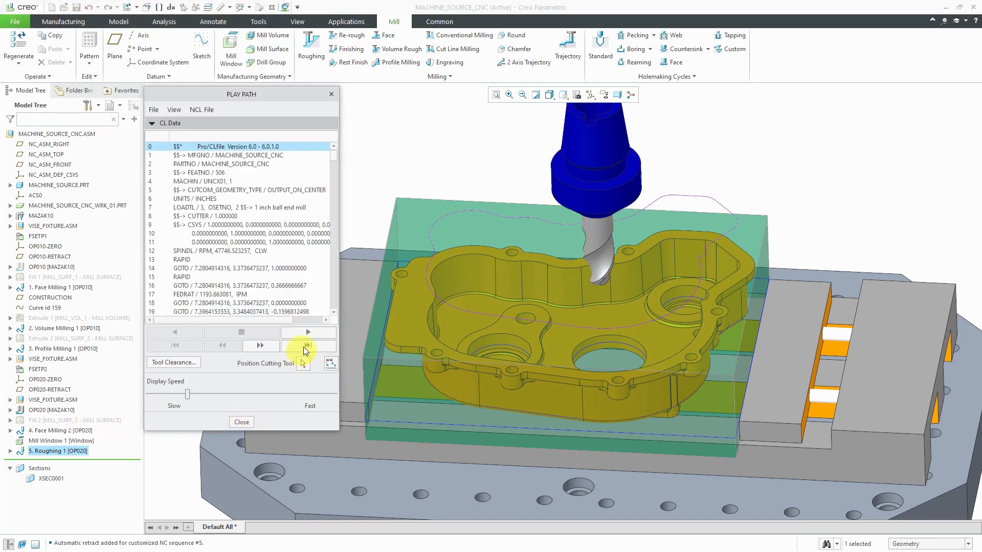
click(304, 335)
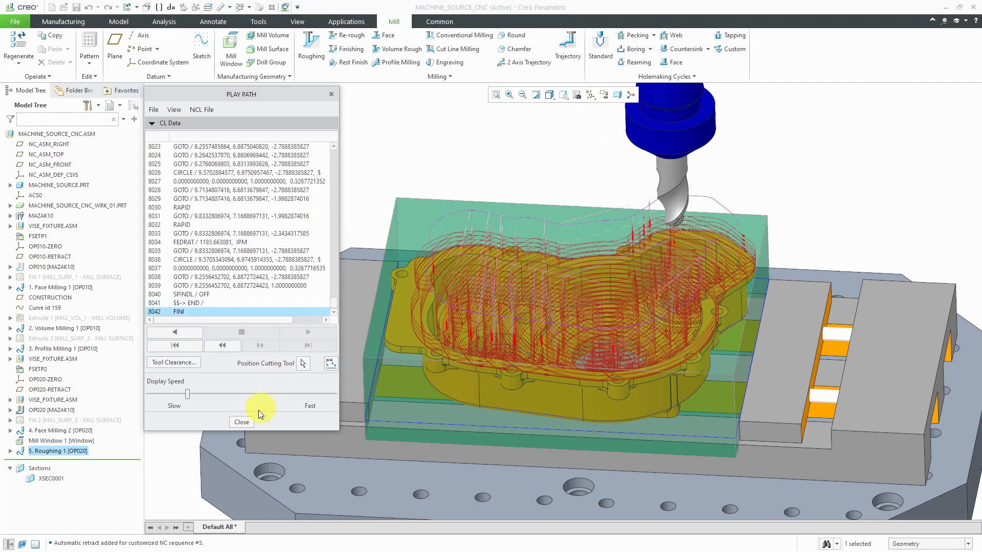
click(242, 423)
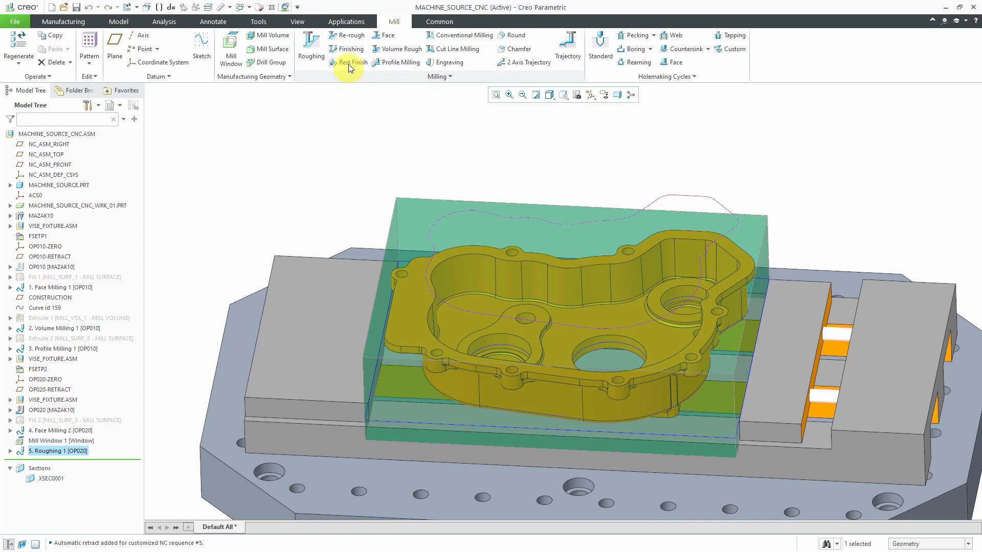
Start a Re-rough step keeping 5. Roughing 1 as the previous step and go to Edit Tools
click(349, 38)
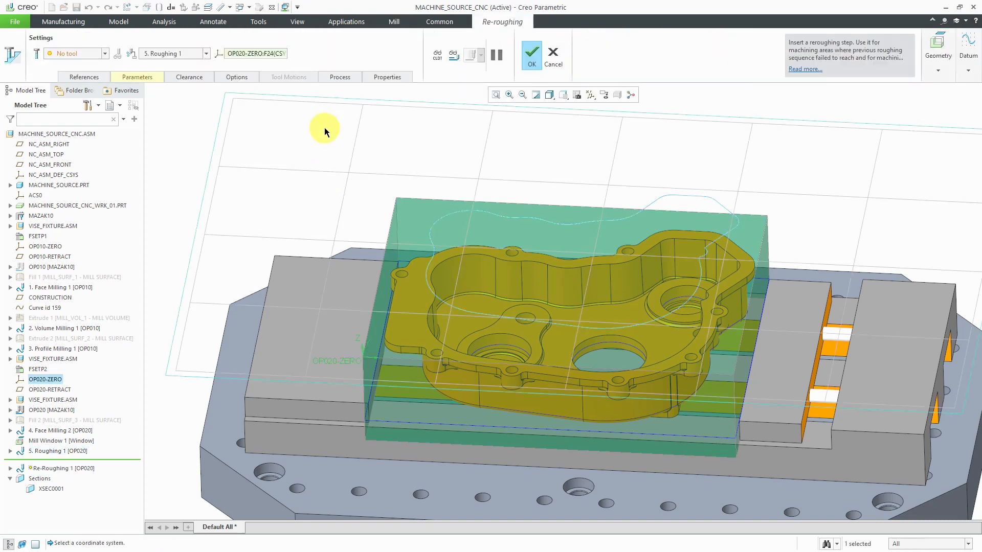
click(205, 54)
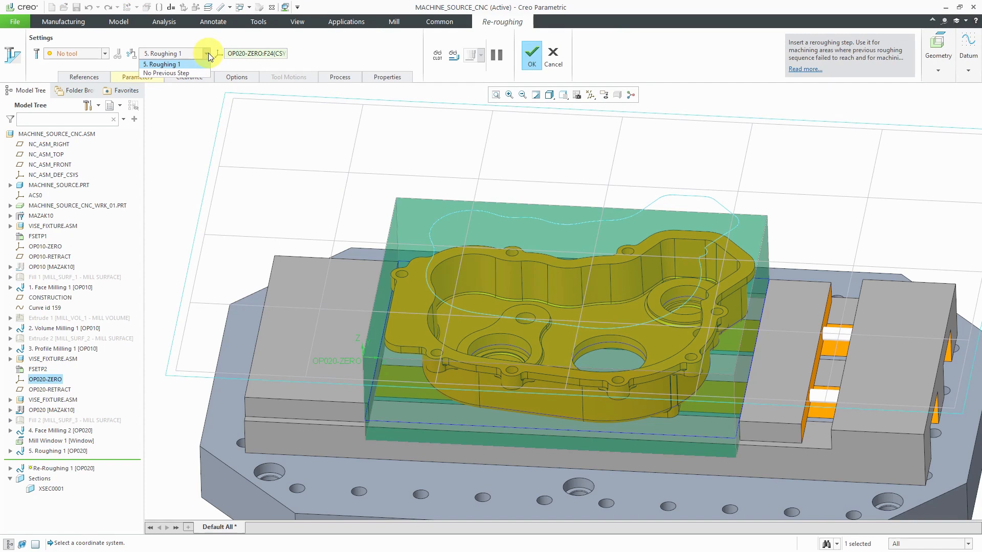
click(176, 64)
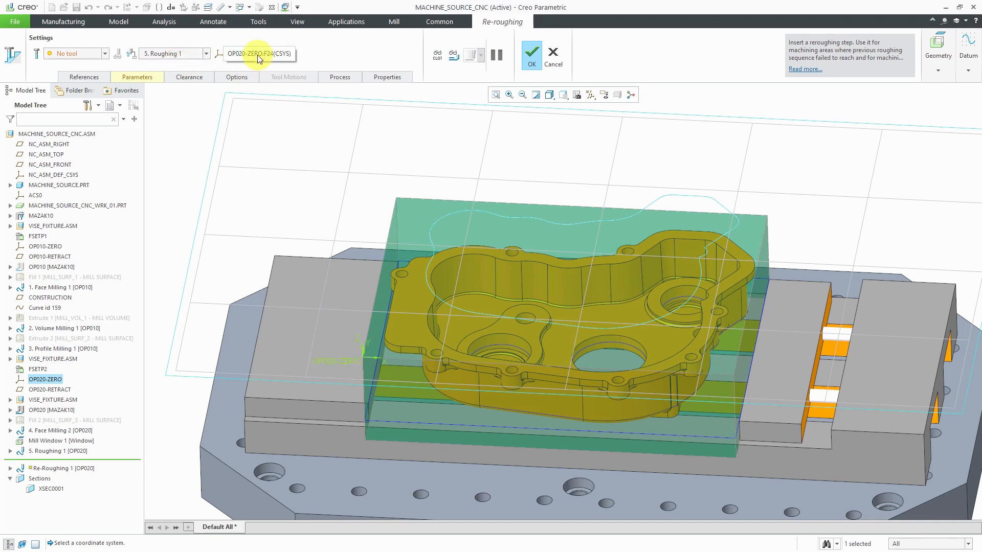
click(105, 54)
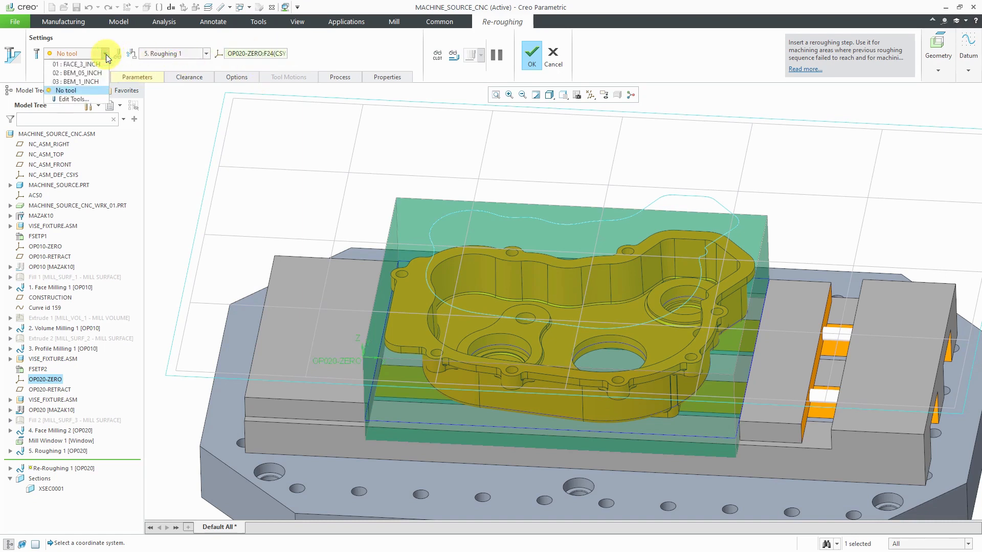
click(87, 98)
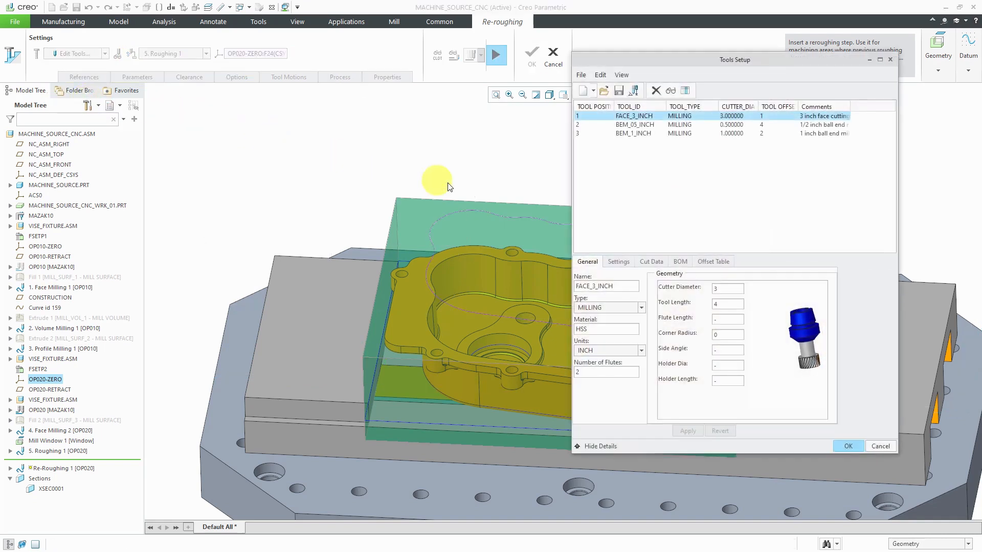
Load the quarter-inch ball end mill BEM0250S, decline copying cutting data and finish Re-Roughing 1
click(604, 90)
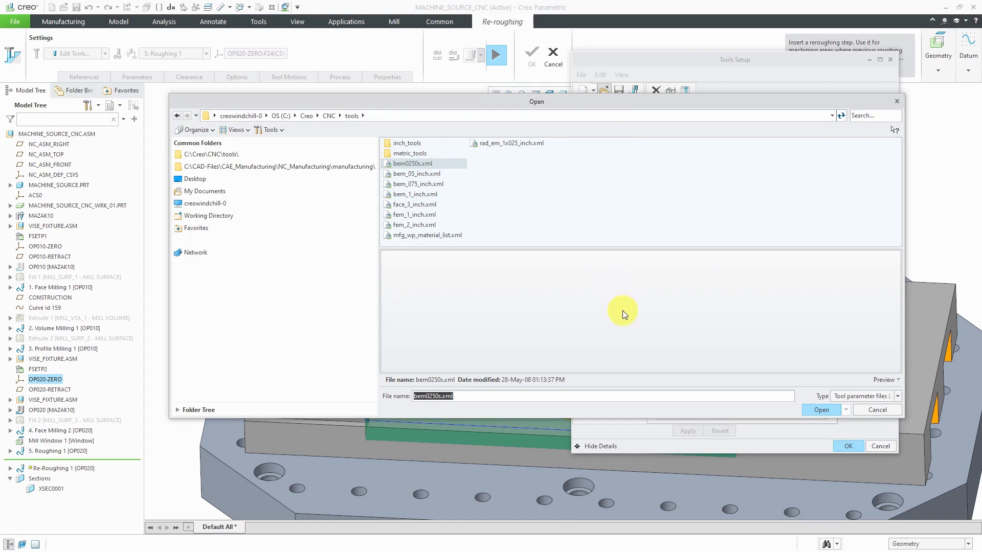
click(815, 412)
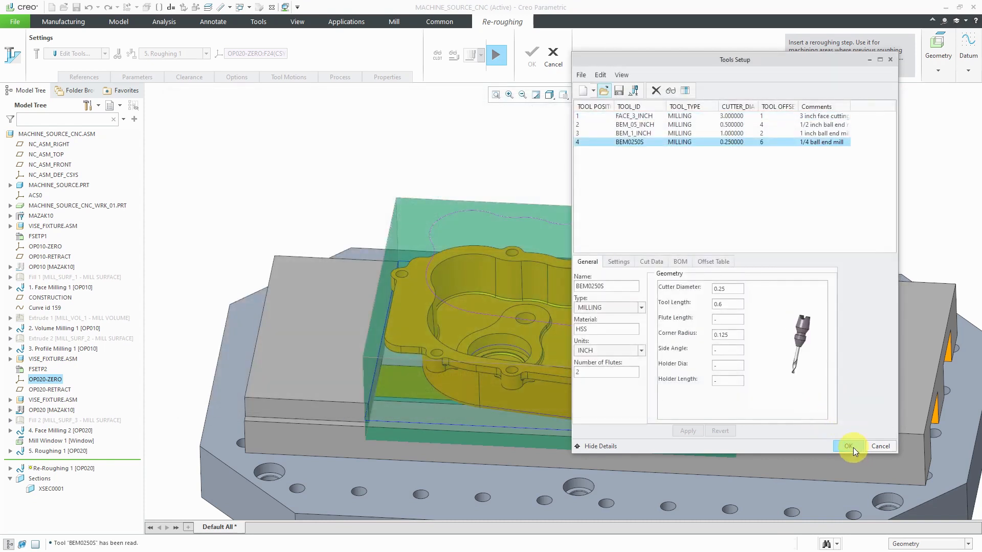
click(848, 446)
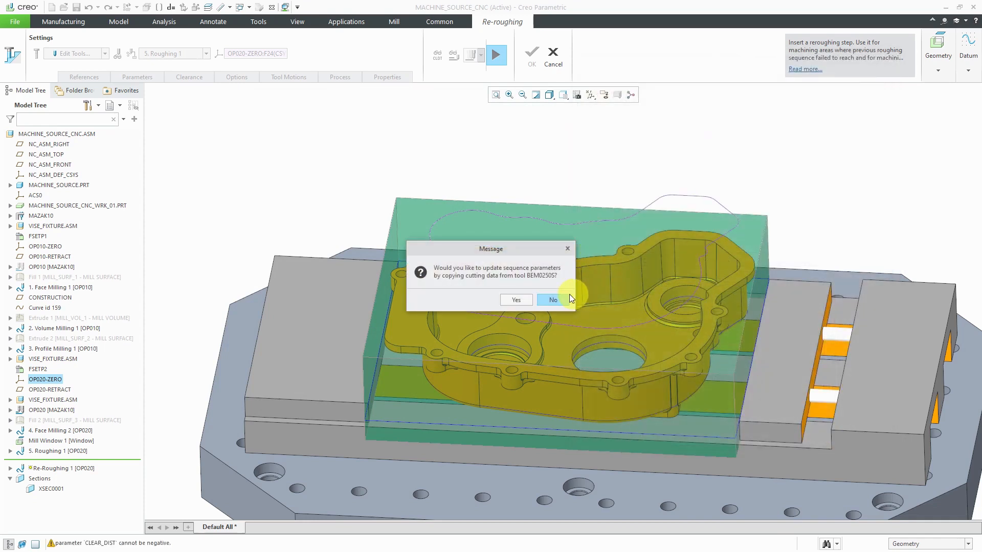
click(518, 299)
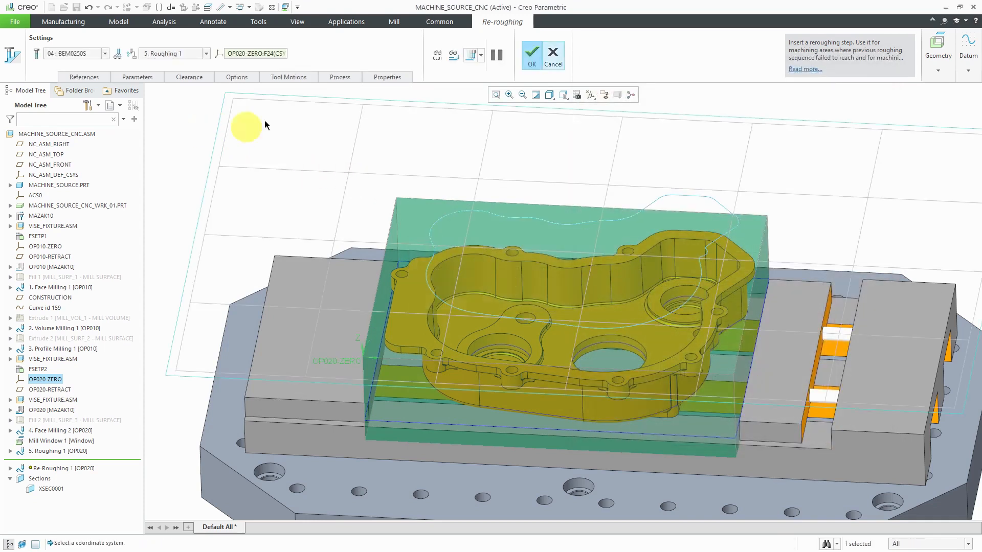
click(532, 61)
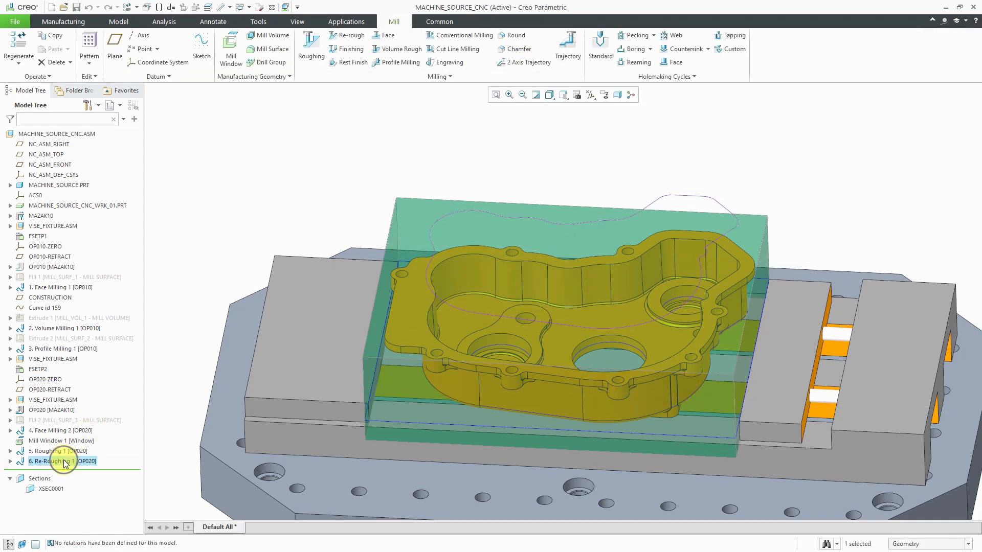
right_click(65, 463)
click(108, 473)
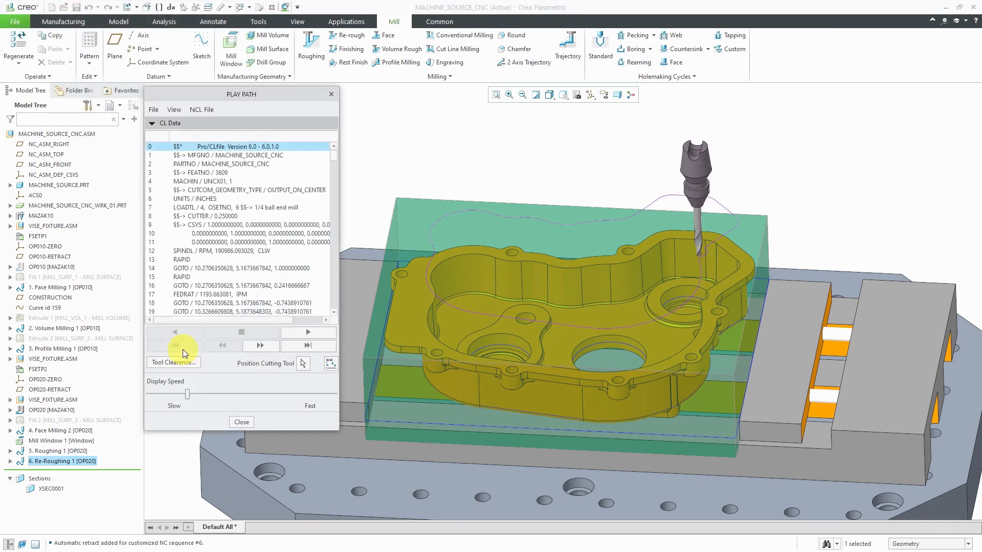
click(314, 331)
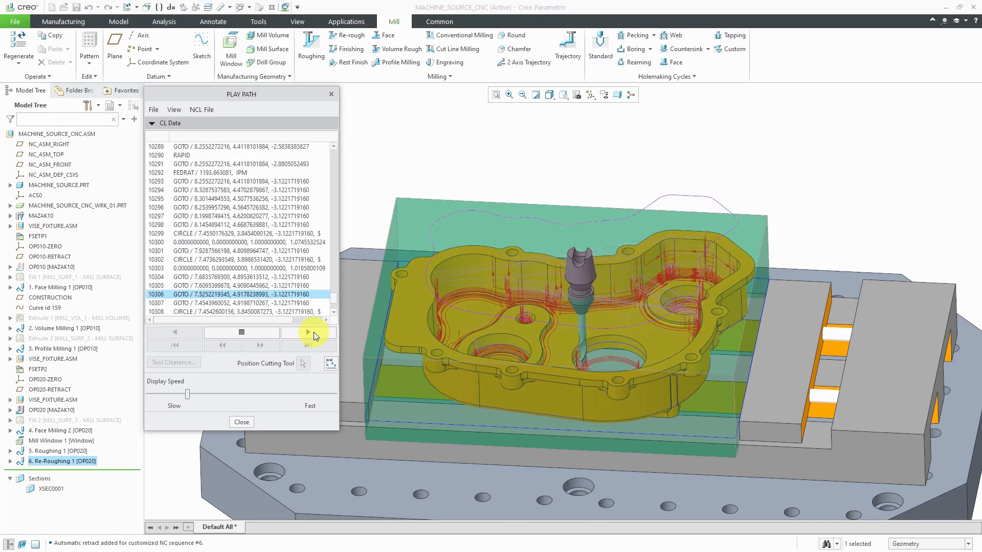
click(242, 422)
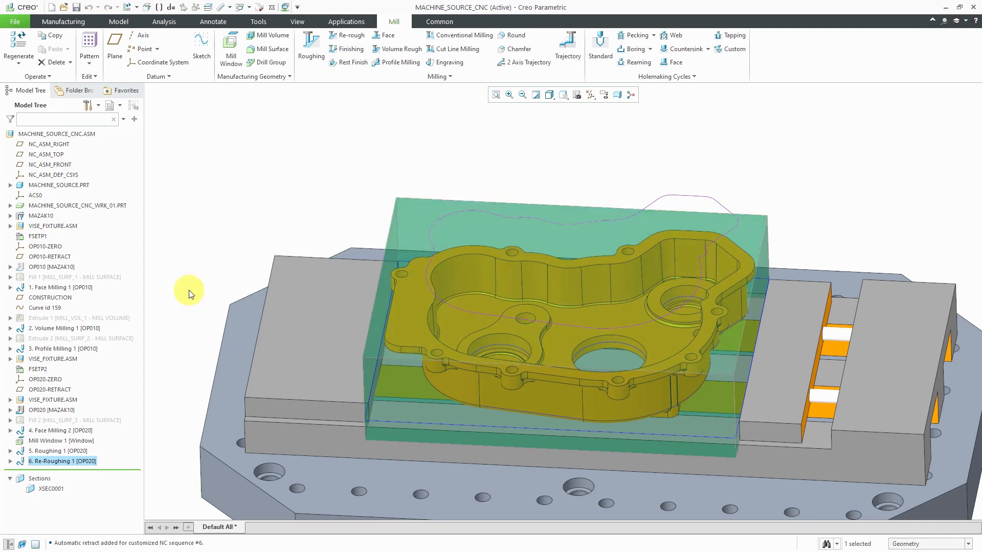
Hide Mill Window 1 and start defining a Drilling Group
click(85, 442)
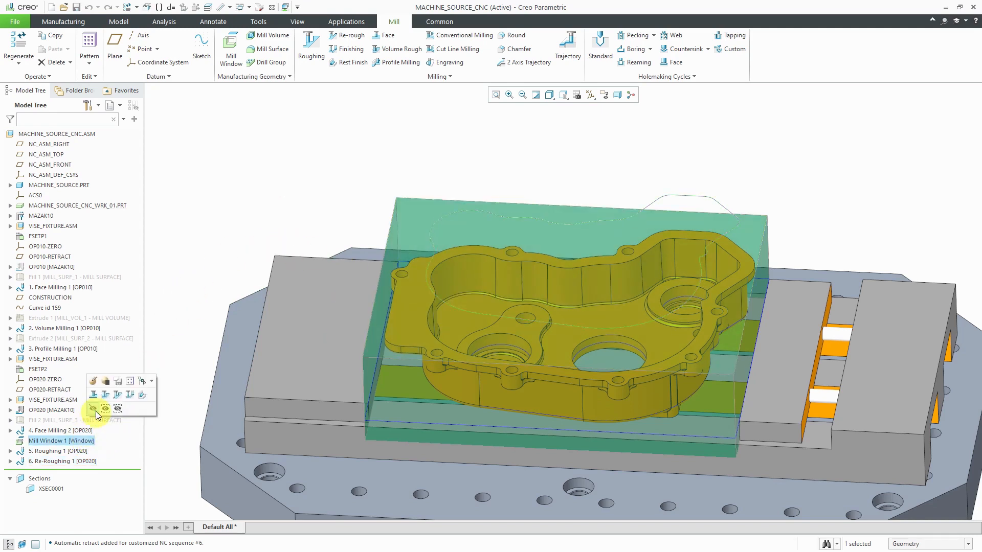
click(96, 409)
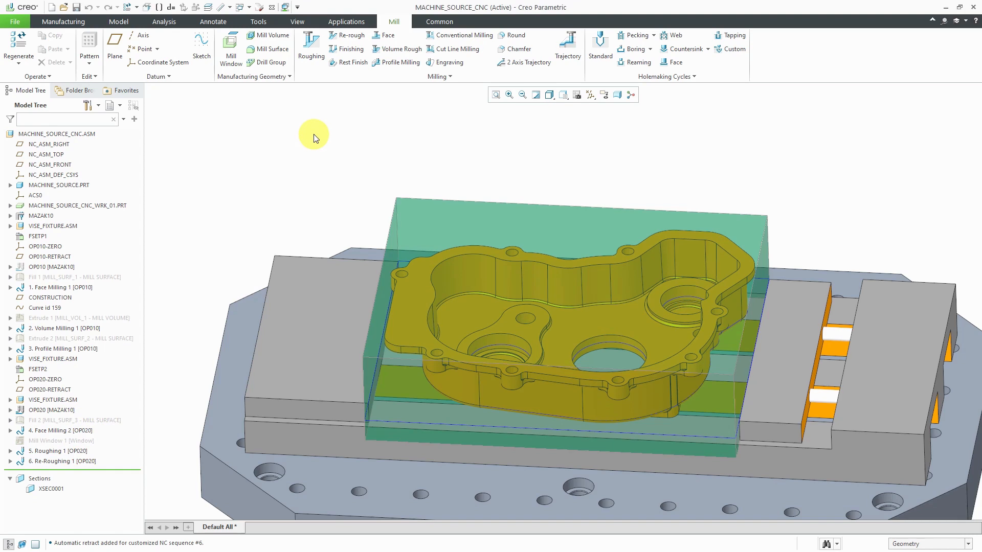
click(275, 64)
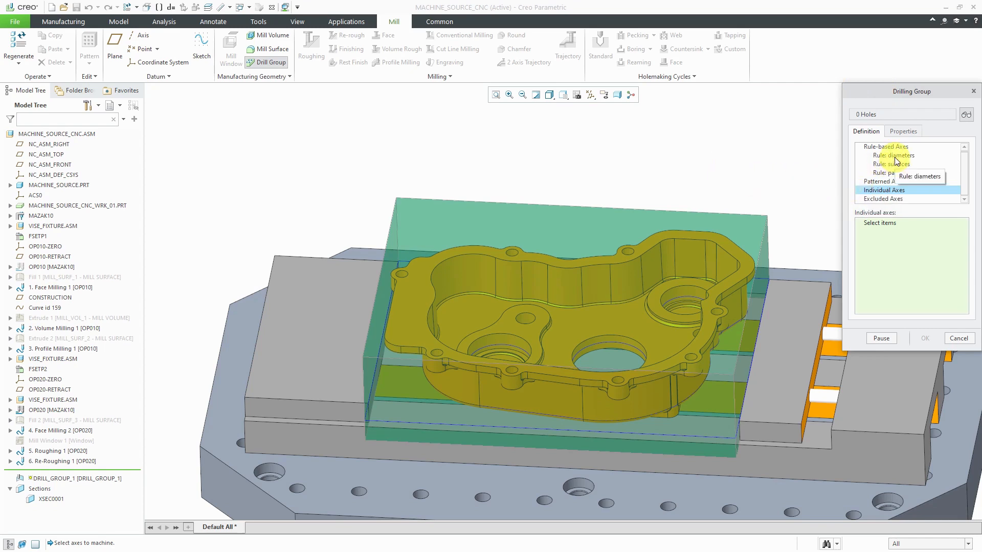
middle_drag(609, 205, 611, 228)
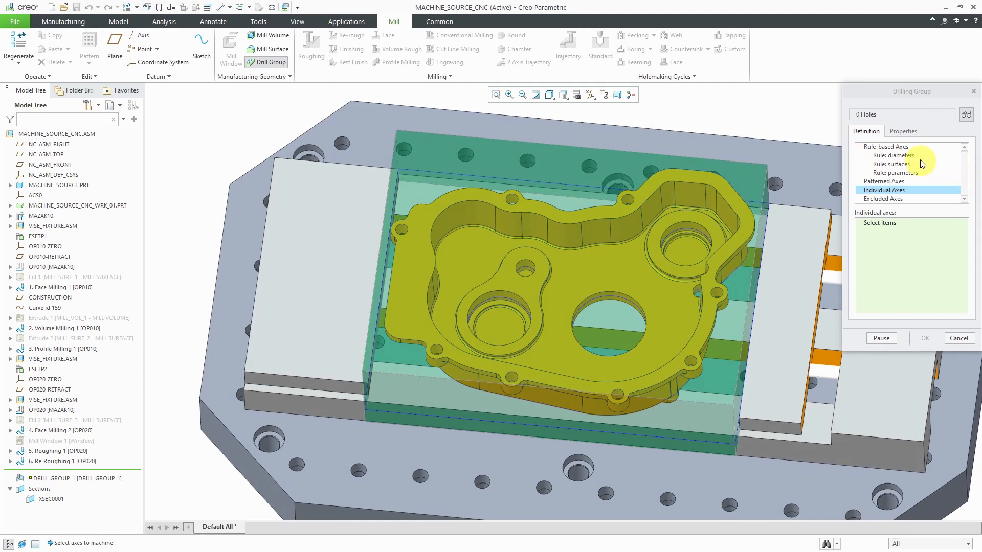
Collect holes by diameter 0.393701, selecting all 8, and confirm DRILL_GROUP_1
click(895, 156)
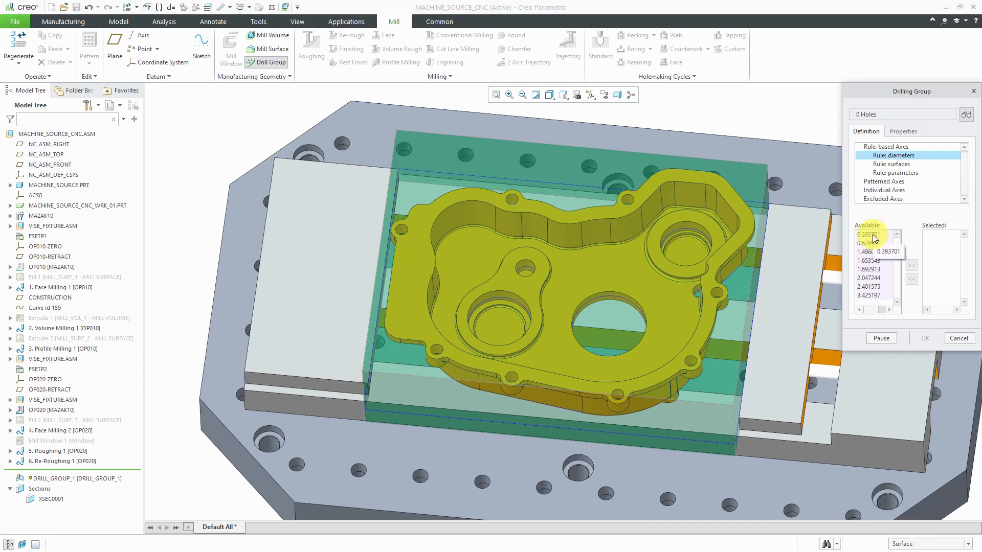
click(871, 234)
click(912, 265)
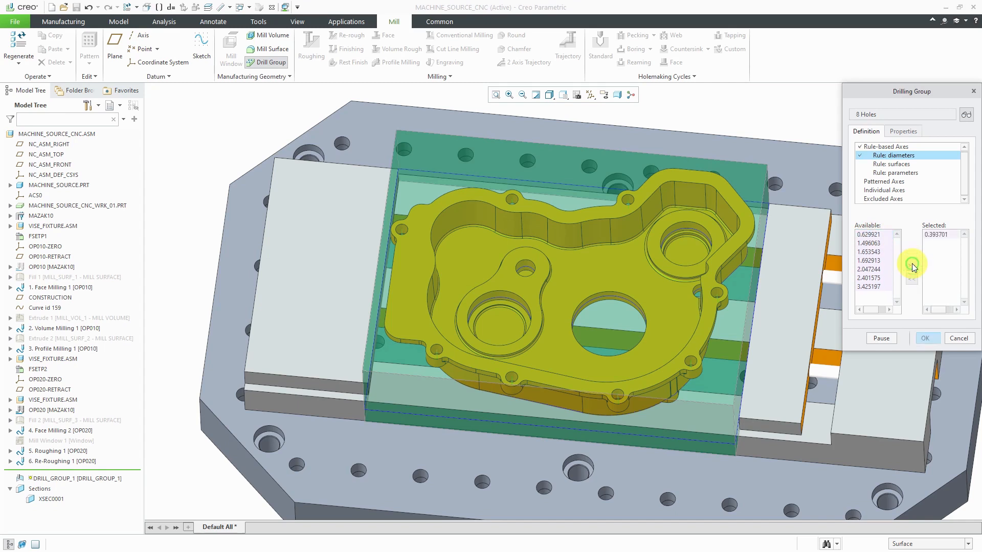
click(926, 339)
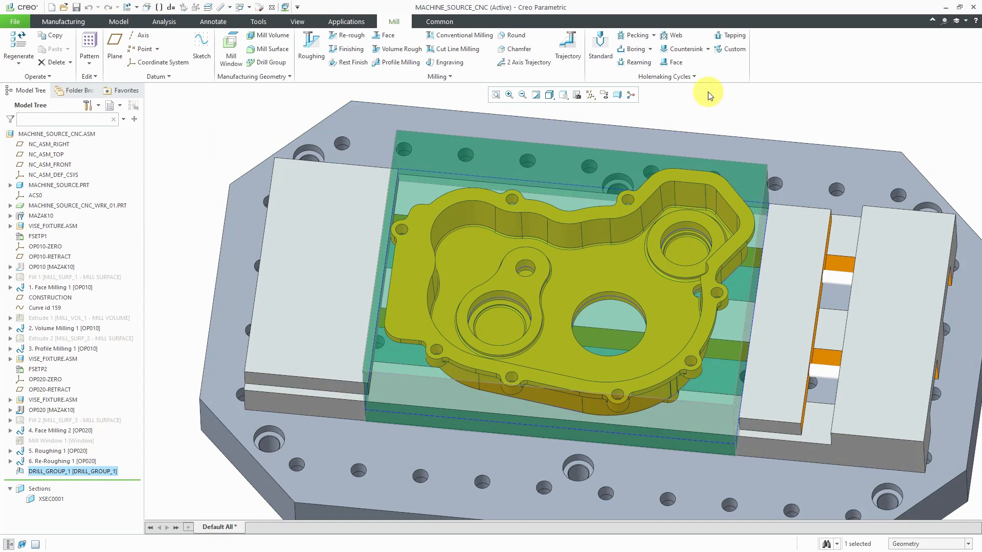
Start a Standard holemaking cycle and bring up Tools Setup via Edit Tools
click(600, 48)
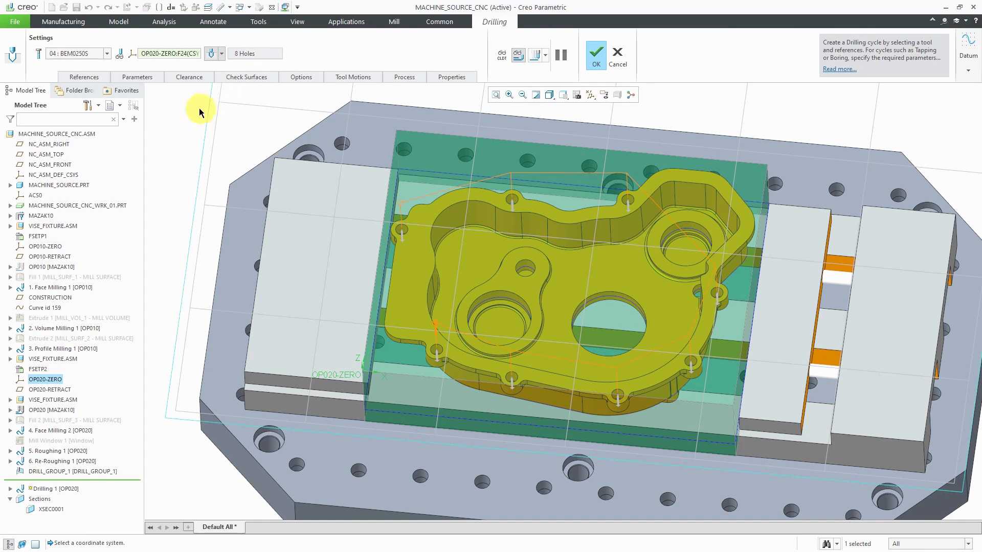
click(107, 56)
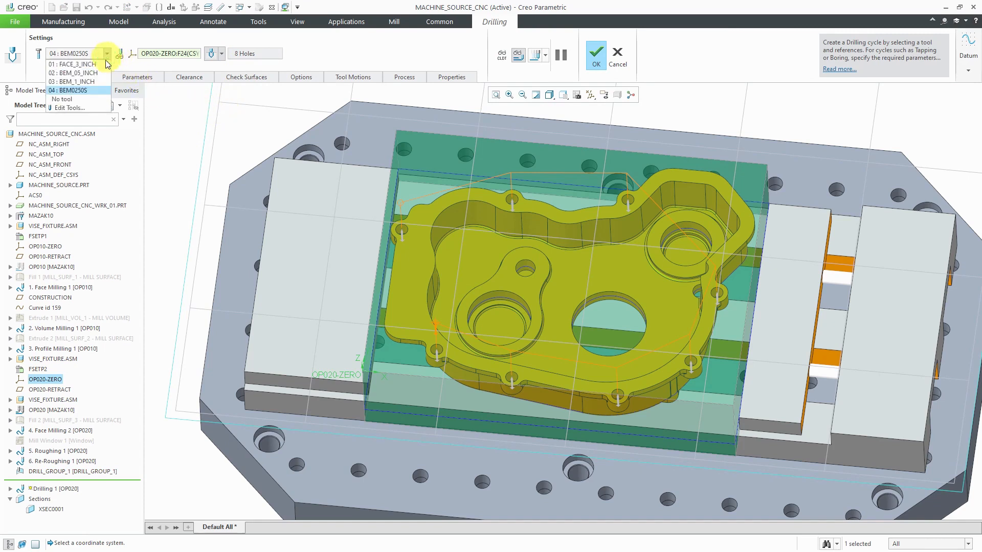
click(84, 111)
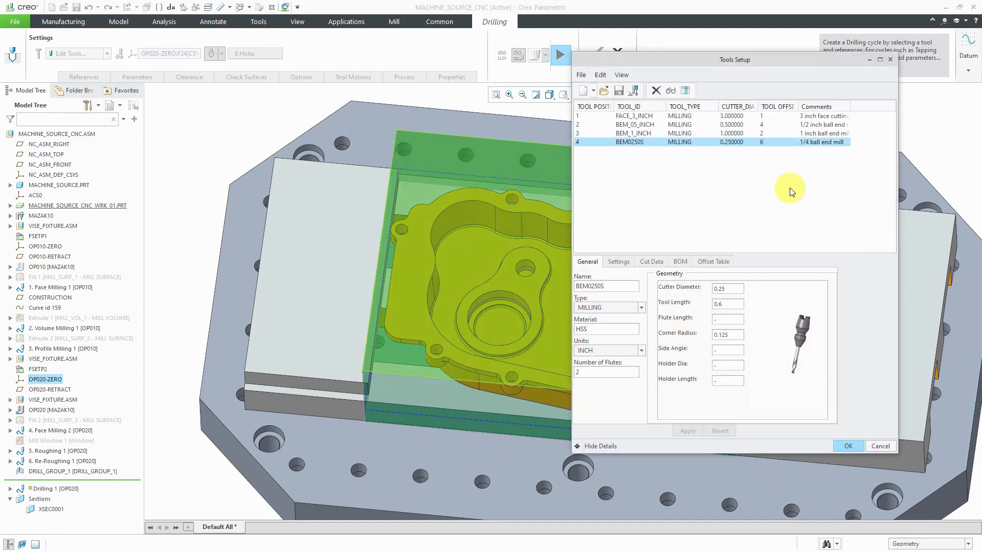
Load mmdrl_10.xml from metric_tools > drills into the tool setup as tool 5
click(605, 91)
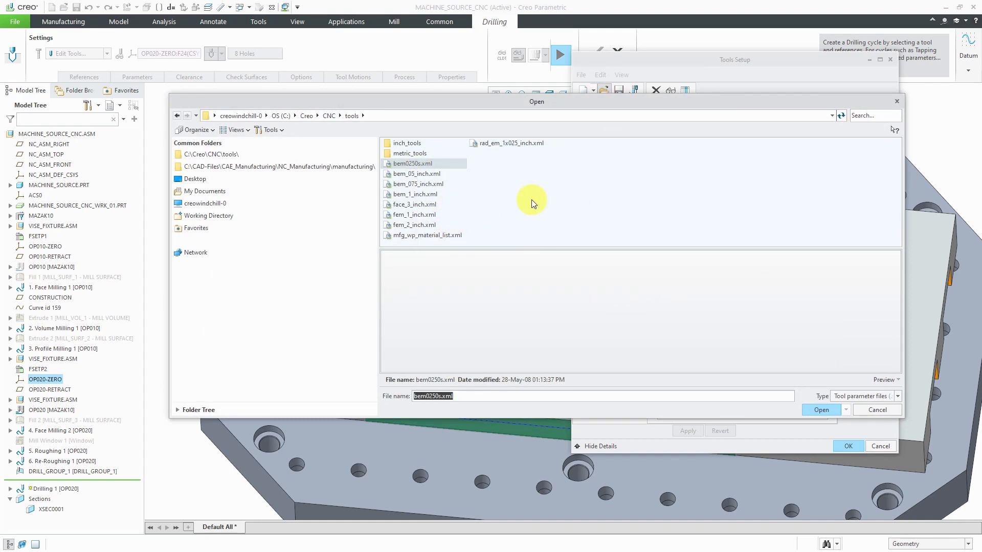
double_click(421, 157)
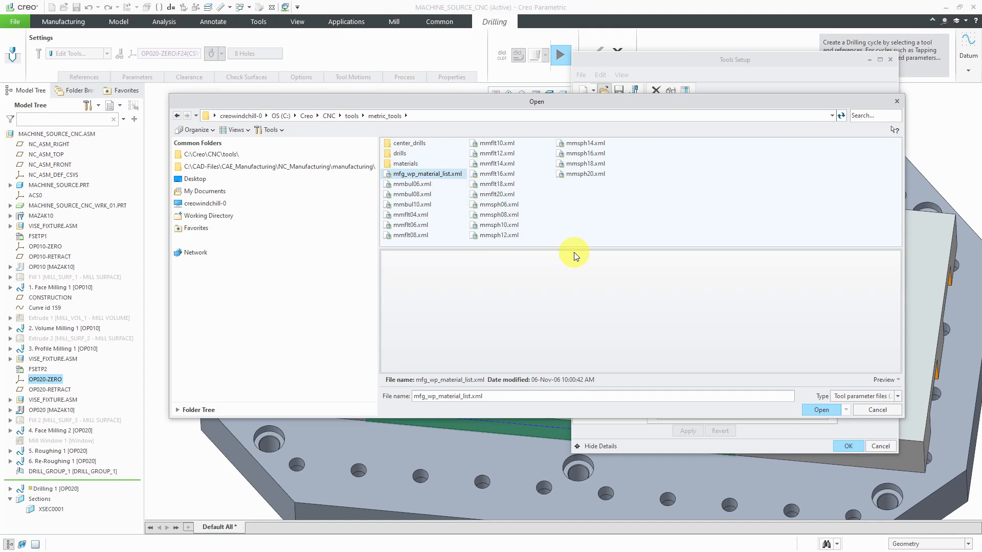
double_click(400, 153)
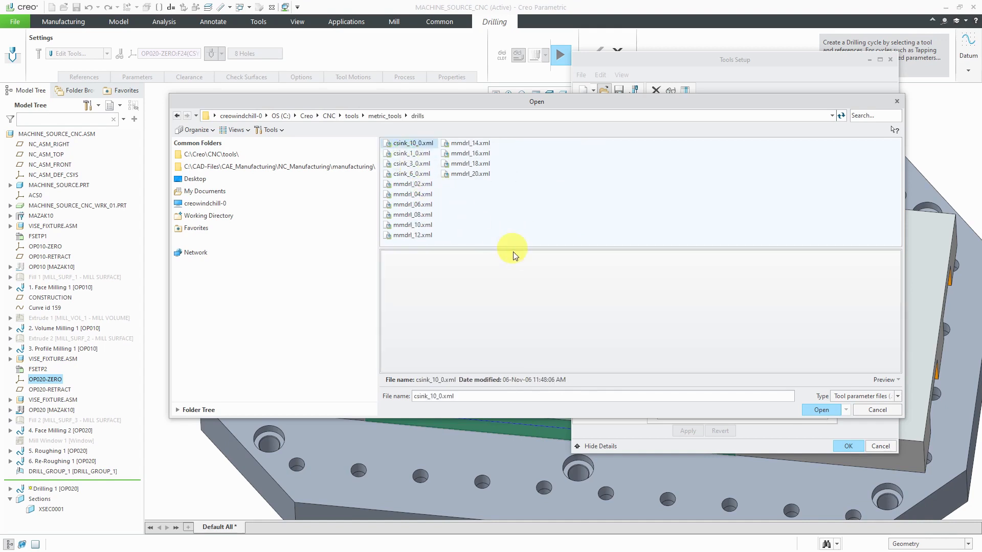
click(422, 224)
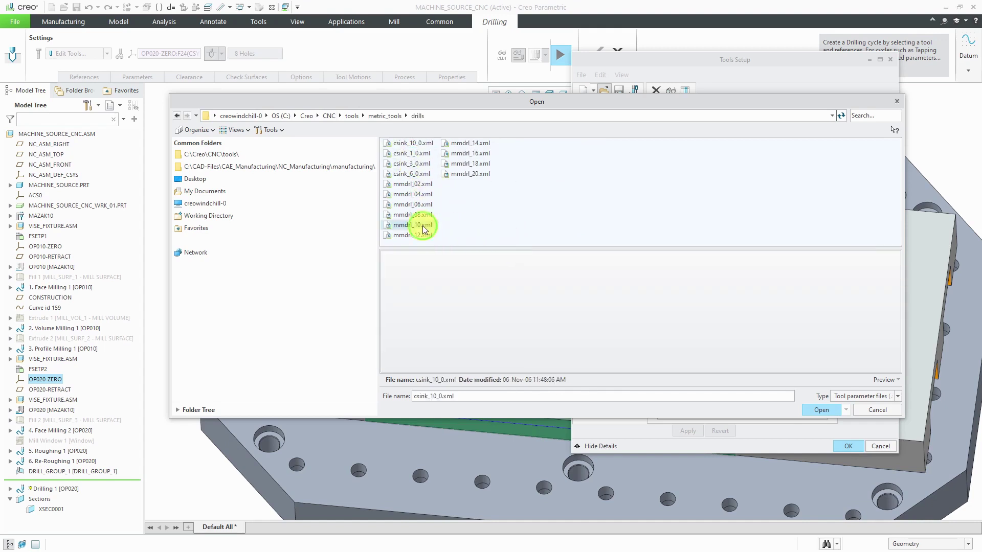
click(815, 413)
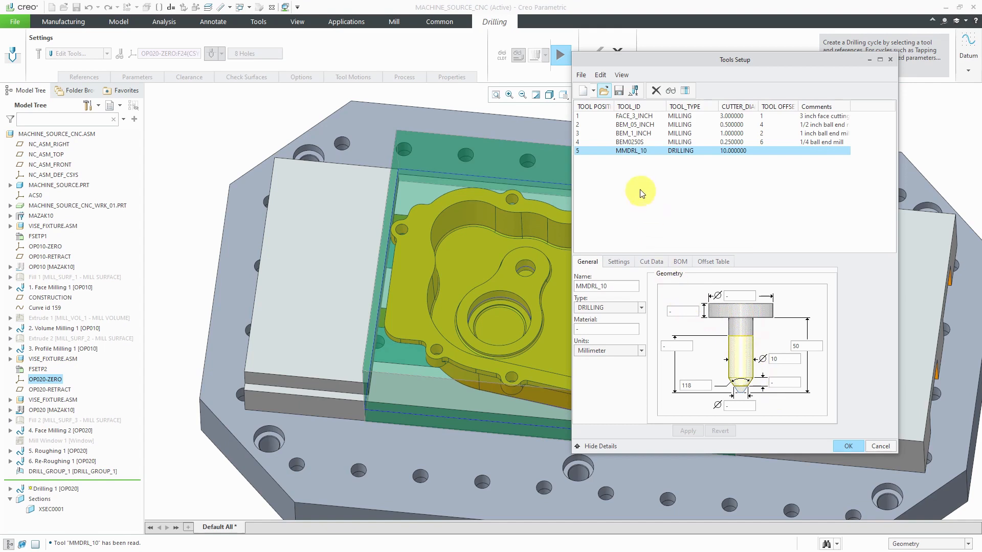
Define new BASIC DRILL T0001 in millimetres, diameter 10, length 100, then reselect MMDRL_10
click(588, 93)
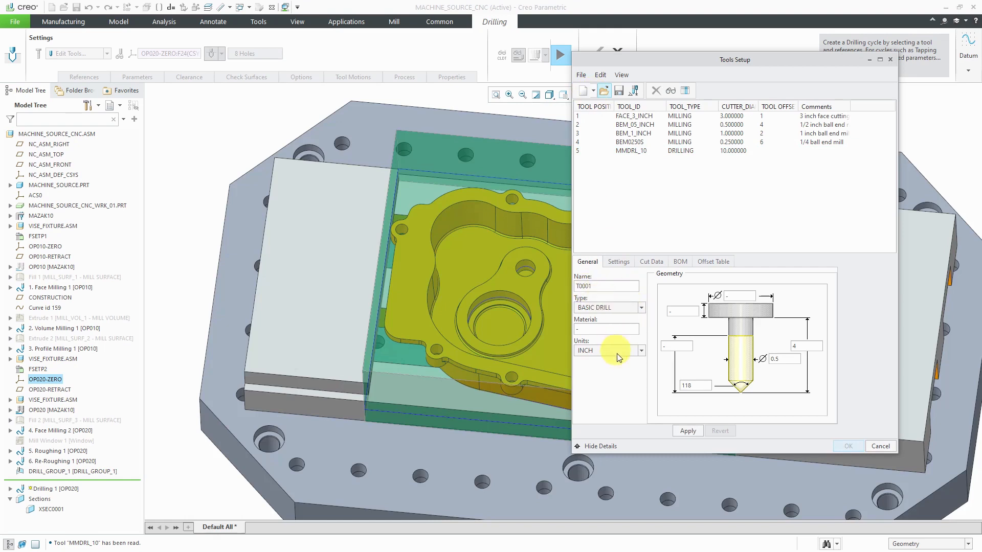
click(641, 308)
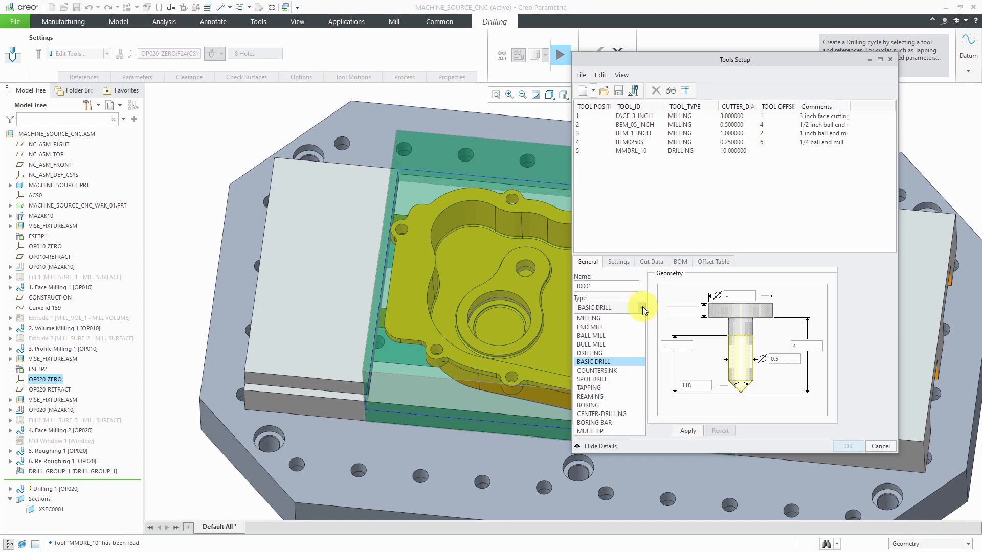
click(642, 309)
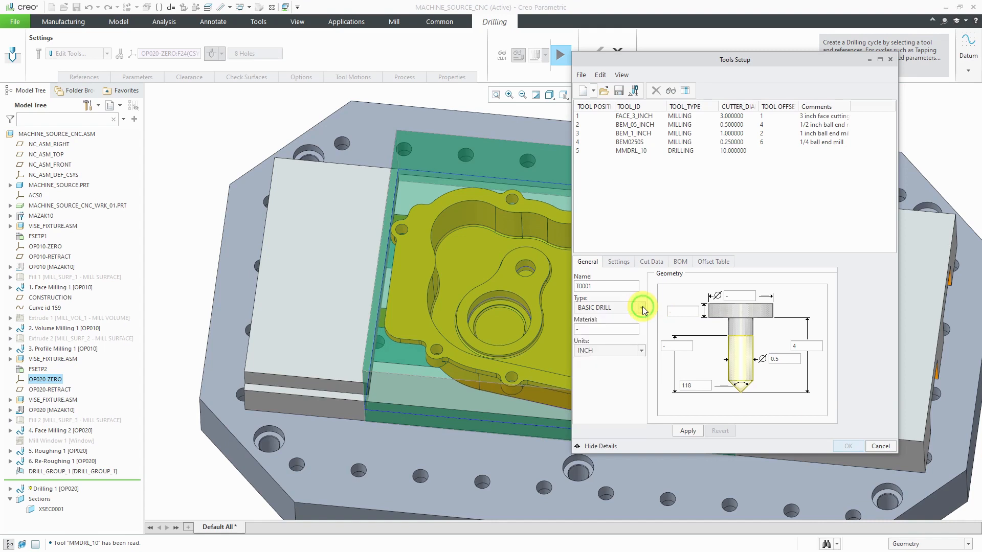
click(641, 353)
click(627, 379)
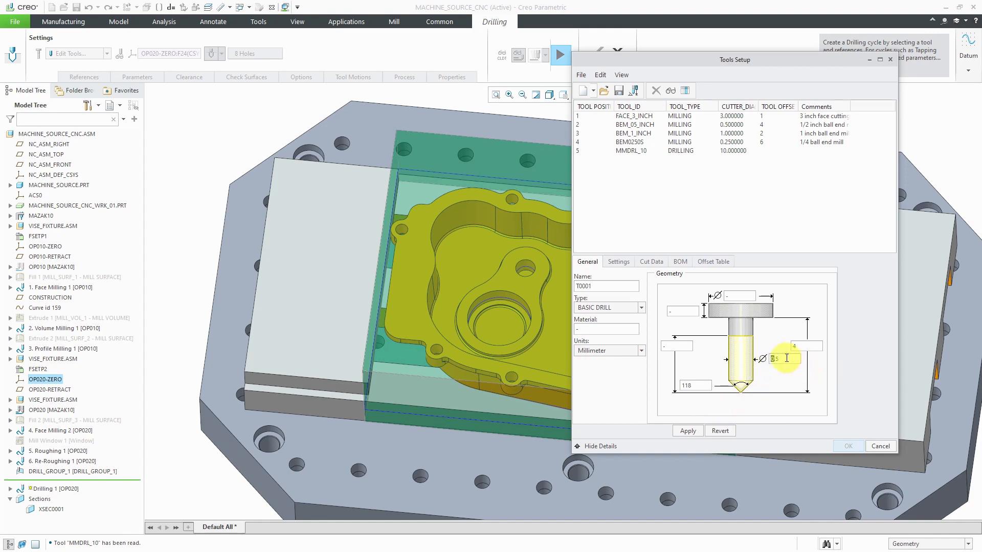
double_click(777, 358)
text(10)
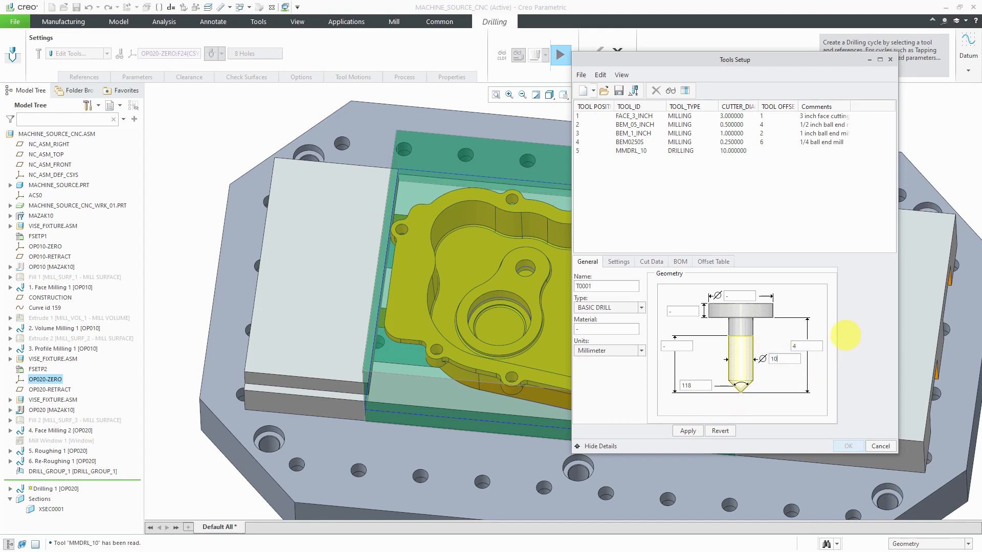
double_click(810, 346)
text(100)
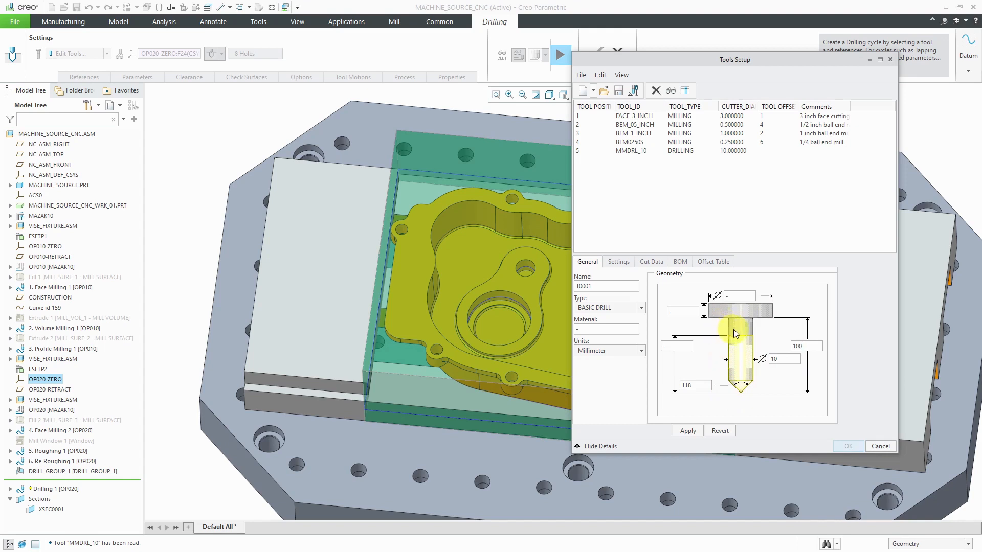
click(639, 153)
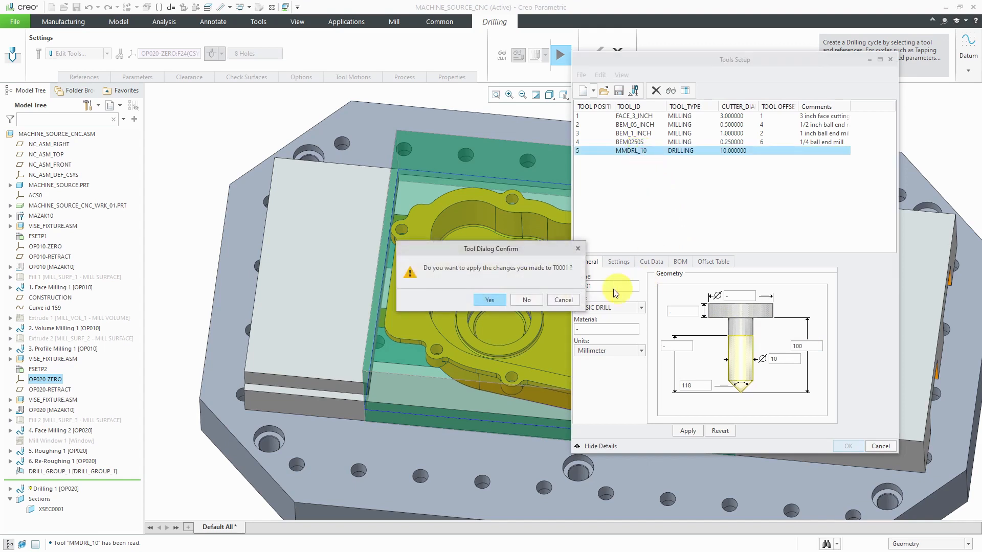
Apply T0001, accept the tool setup and decline updating sequence parameters
click(498, 306)
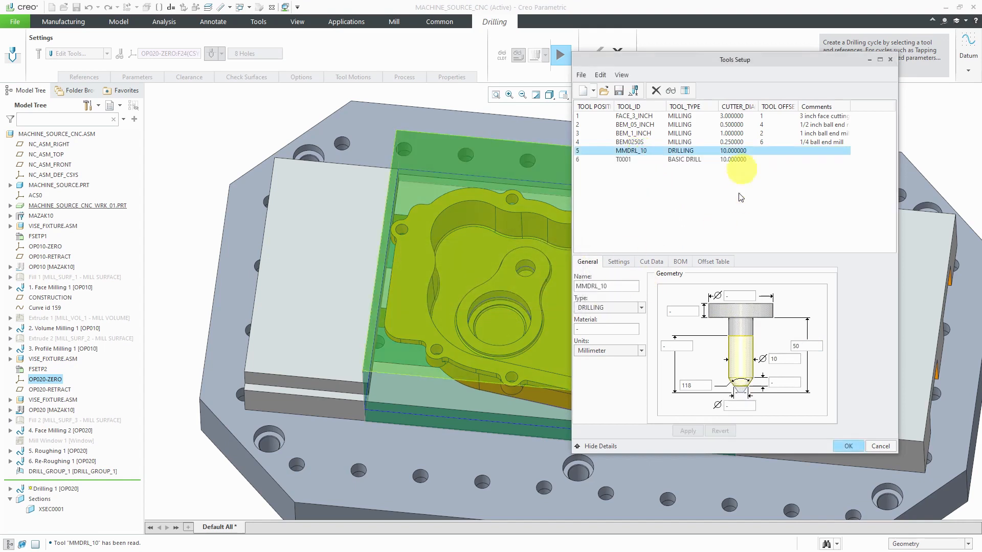
click(847, 445)
click(524, 300)
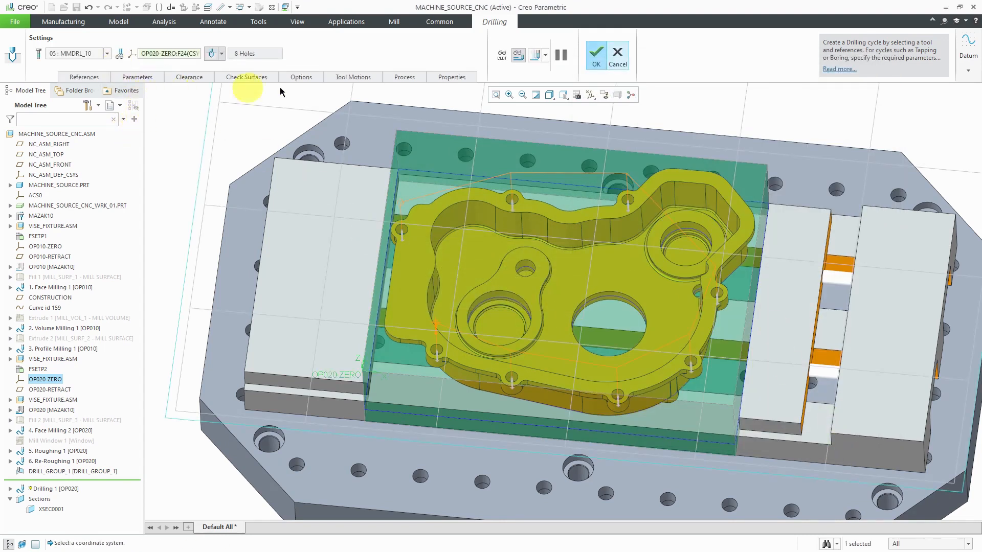
Preview the drilling material removal, then complete the Drilling 1 sequence
click(545, 56)
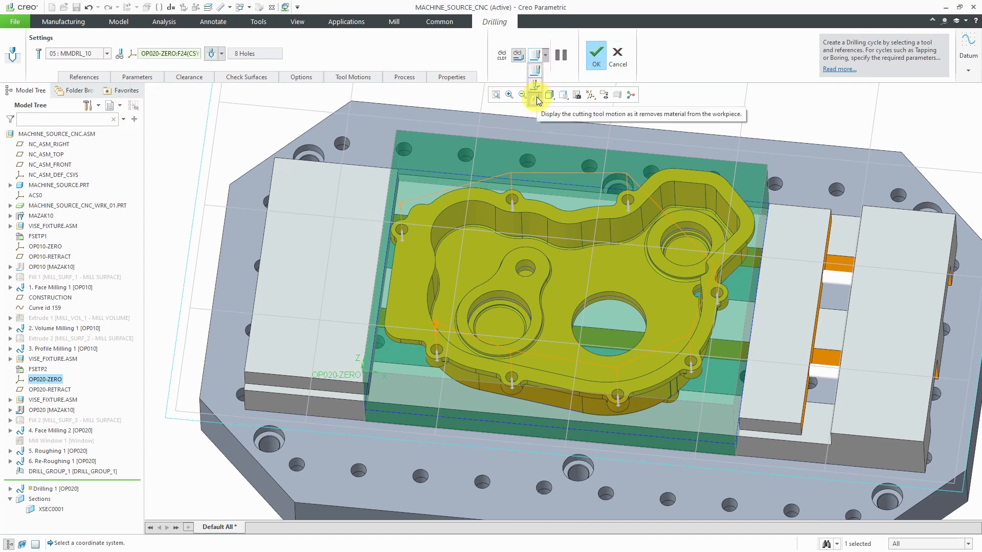
click(538, 101)
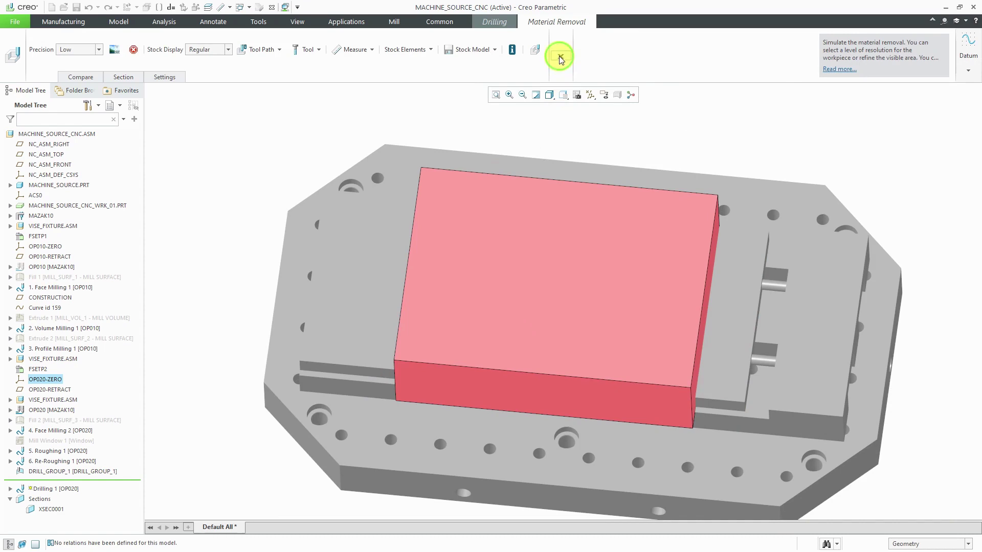
click(559, 59)
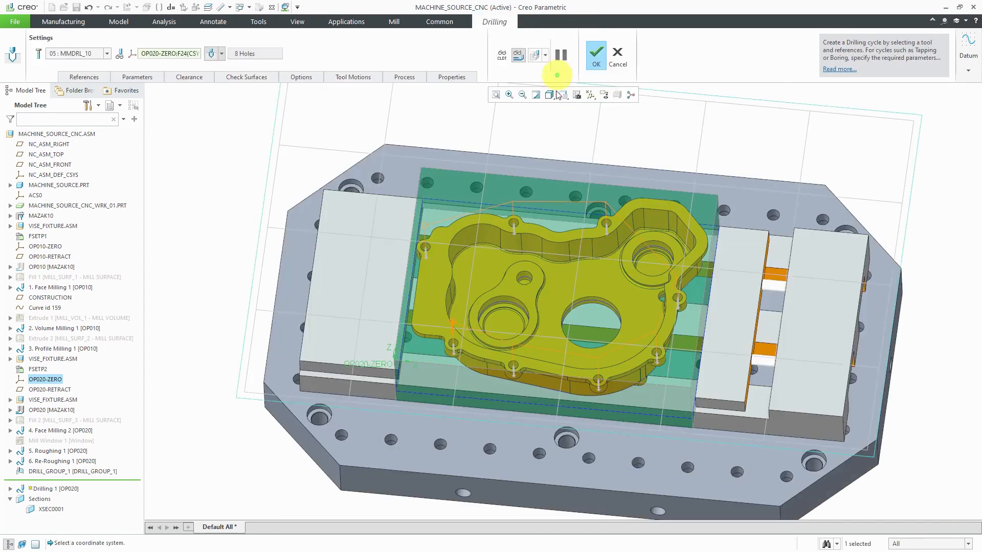
click(596, 56)
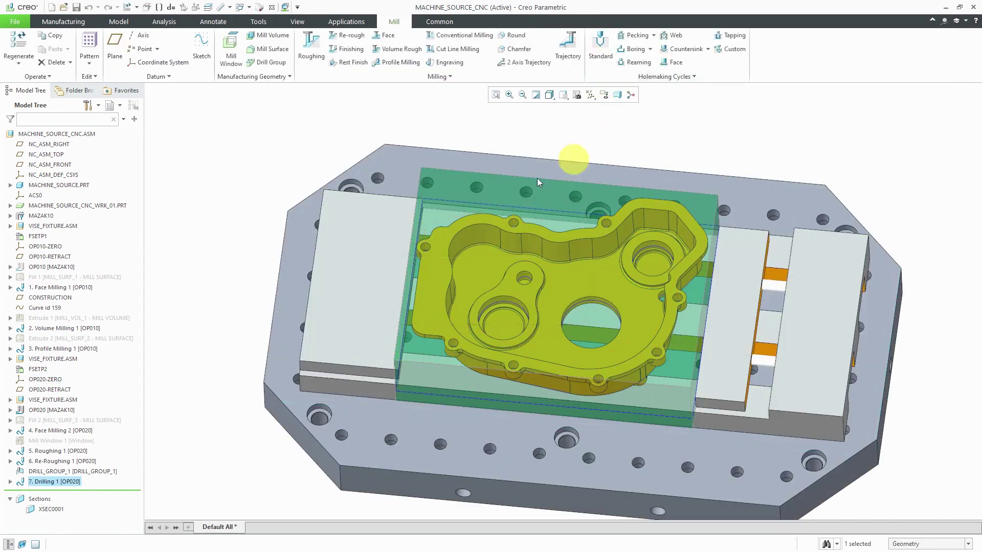
Play the Drilling 1 toolpath to its end from a lower side view and close playback
right_click(72, 482)
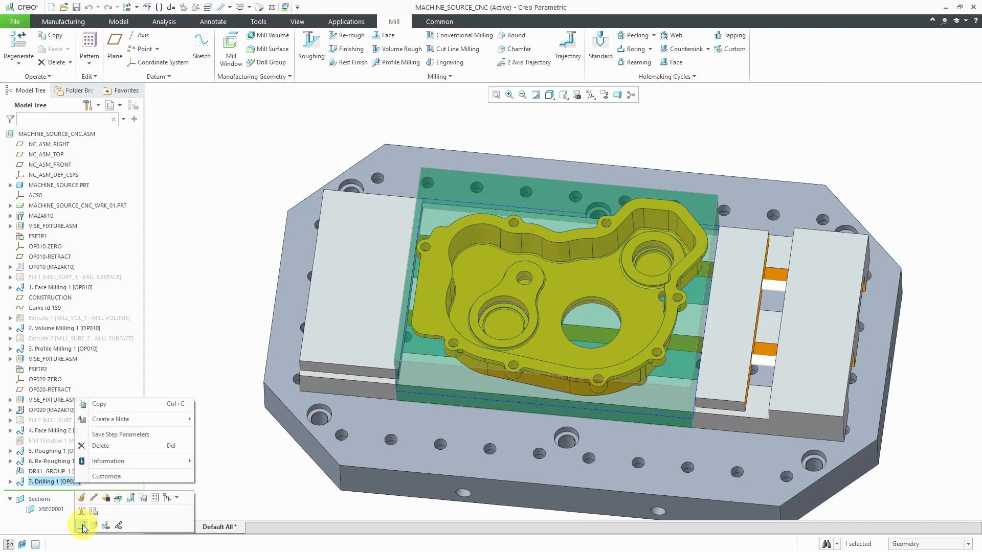
click(87, 514)
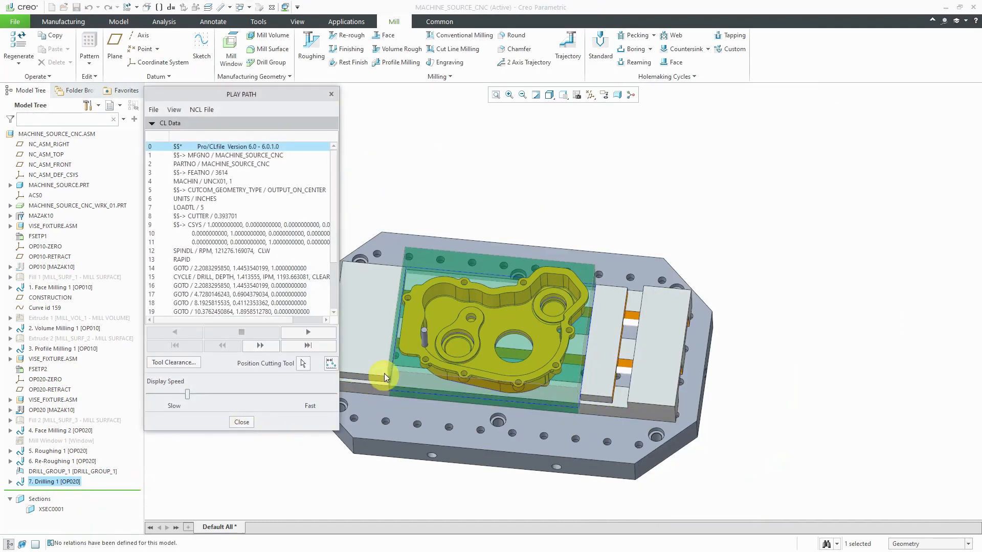
middle_drag(384, 370, 389, 335)
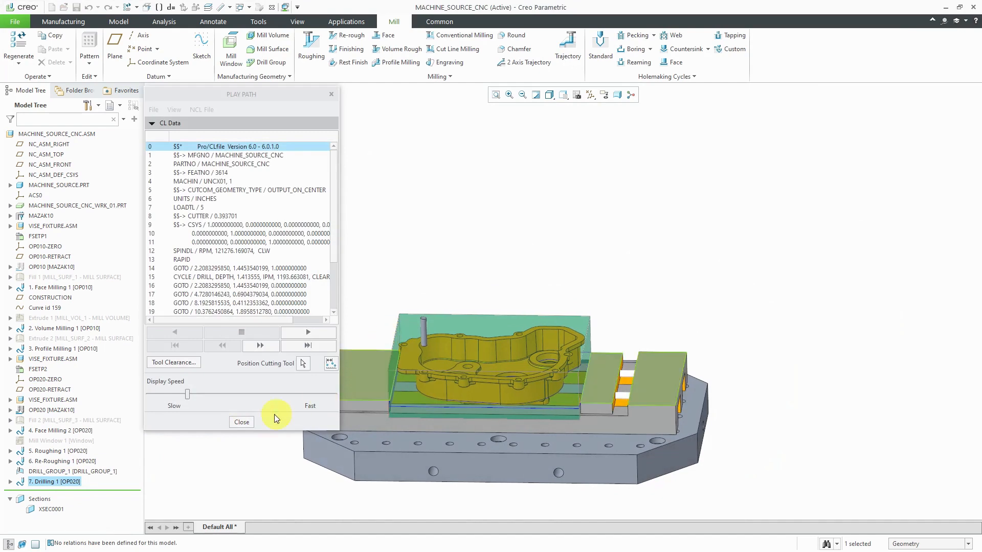
click(309, 332)
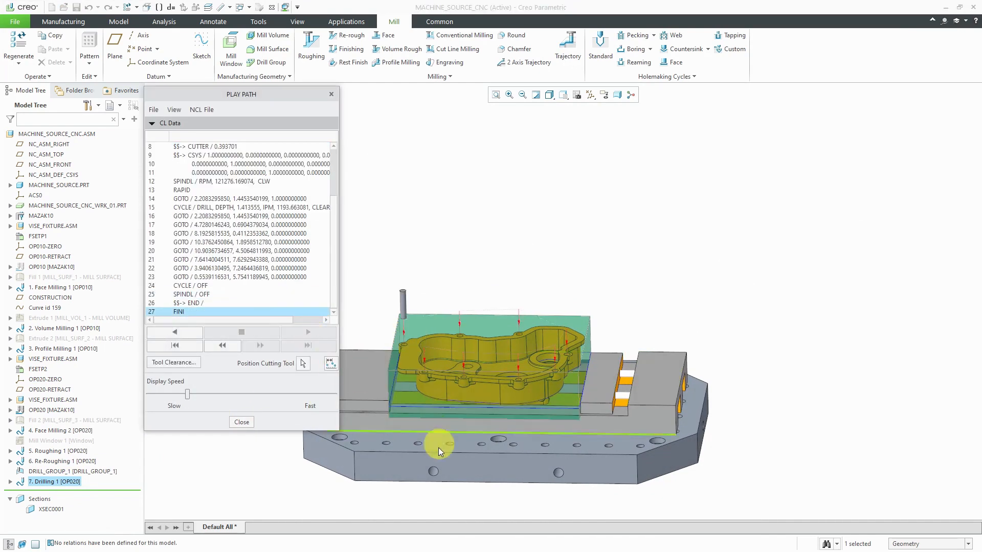
scroll(435, 459, up, 3)
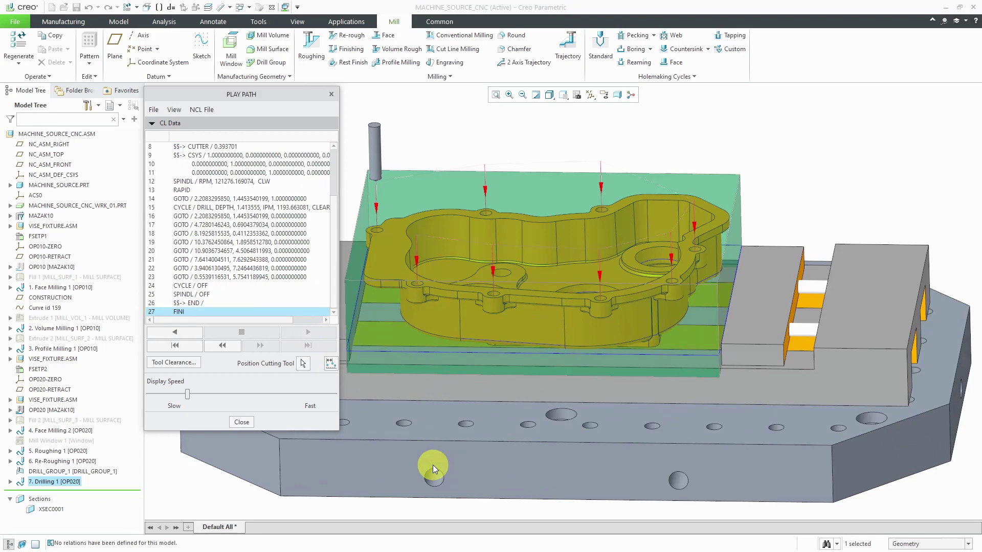
click(236, 423)
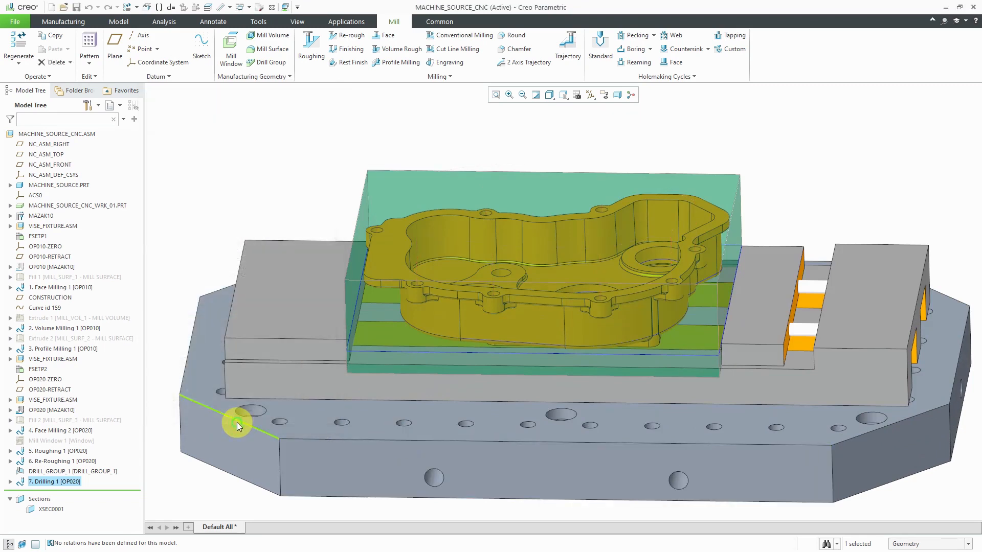
mouse_move(471, 234)
middle_down()
mouse_move(454, 229)
mouse_move(466, 240)
middle_up()
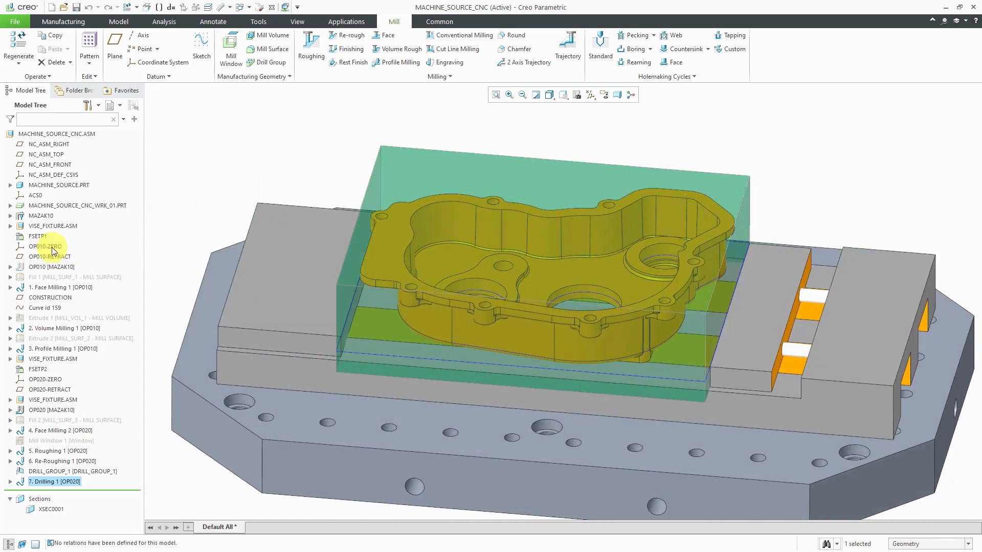
click(59, 267)
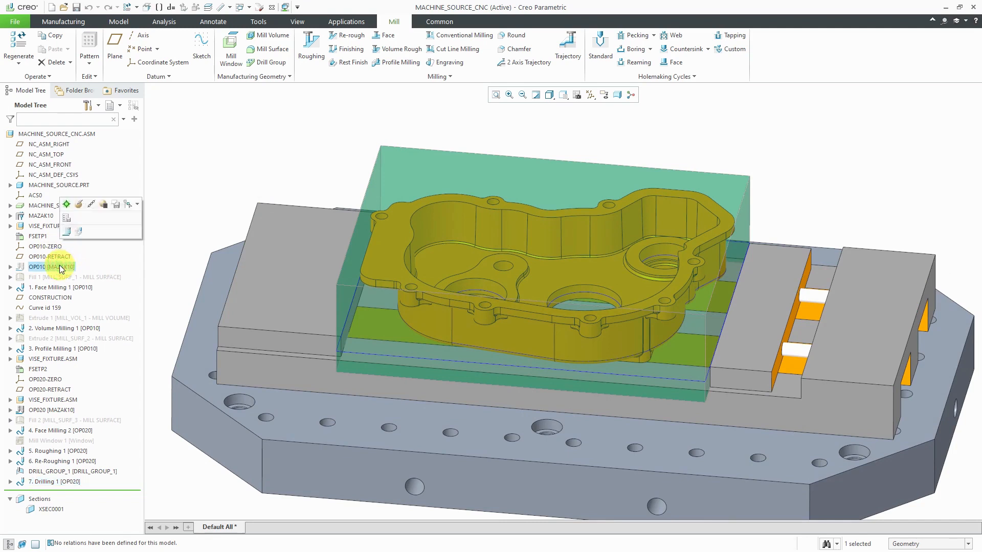
click(73, 411)
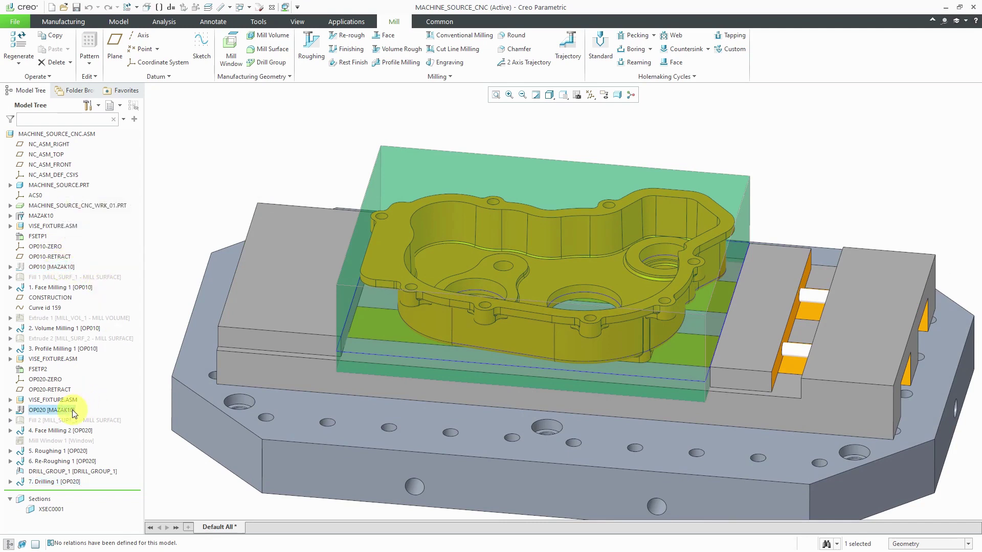
click(183, 213)
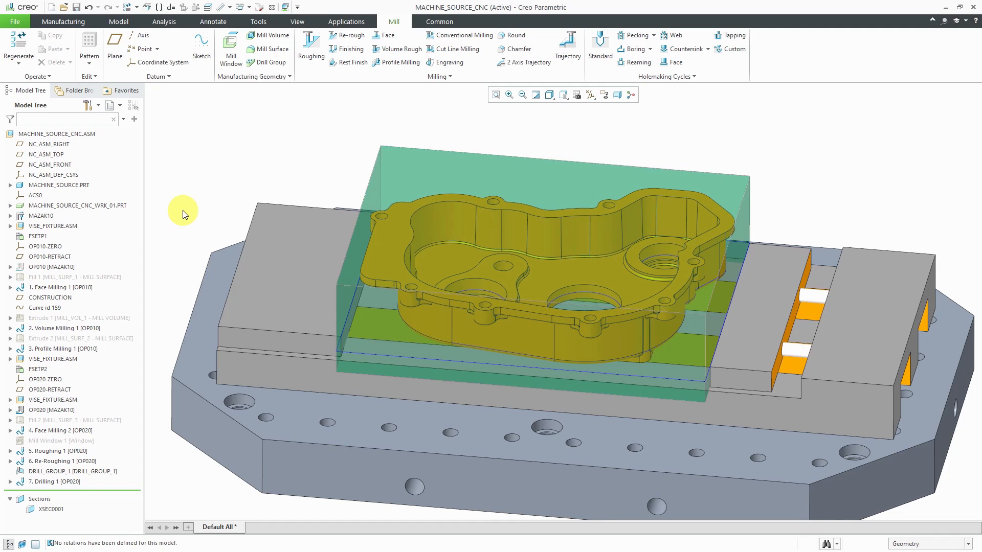
Start Save a CL File from the Manufacturing commands
click(74, 23)
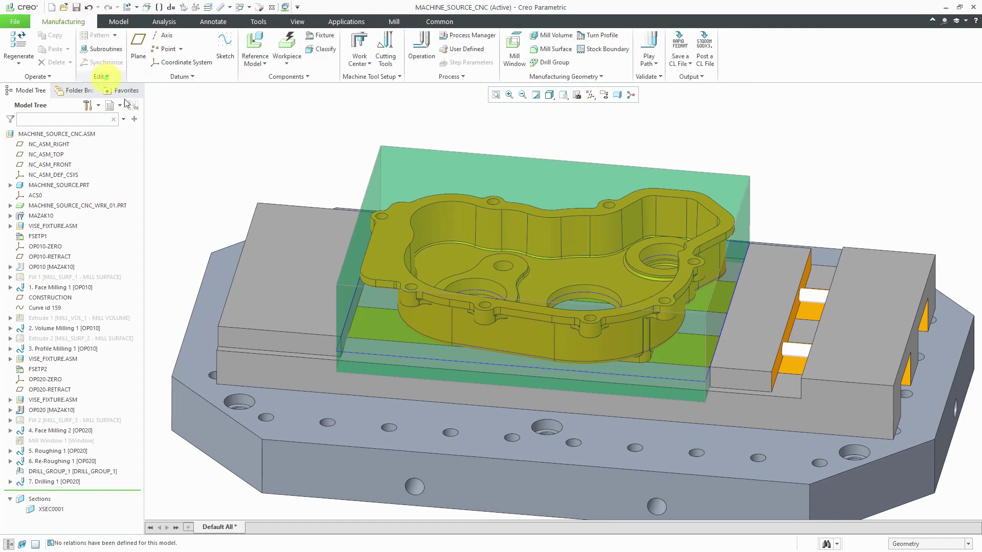
click(679, 68)
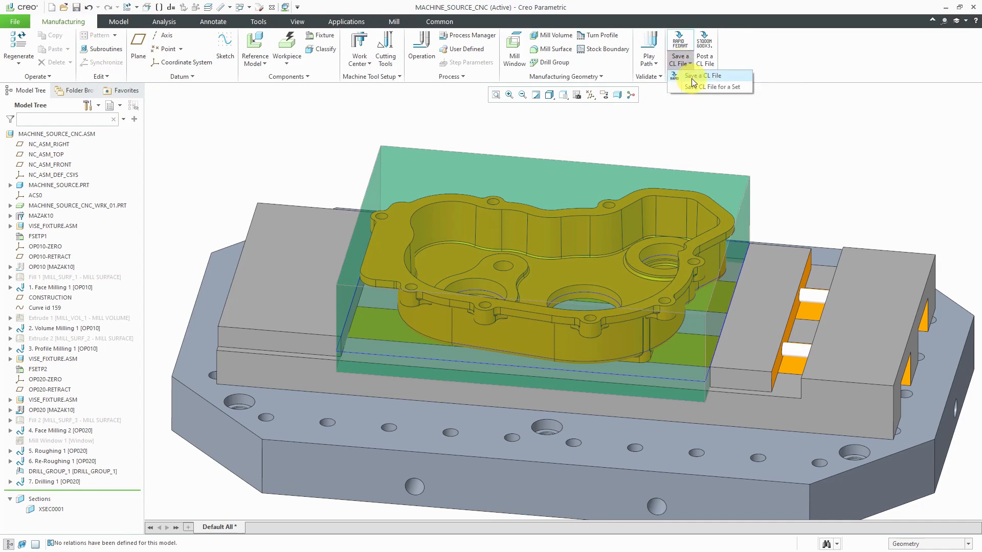
click(693, 76)
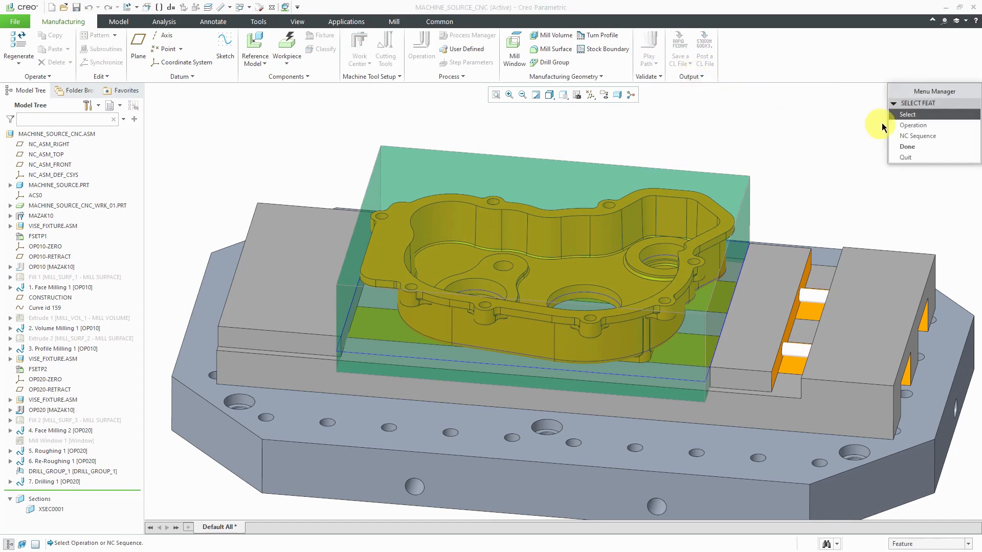
Choose operation OP010 for CL File output and confirm to reach the save dialog
click(916, 124)
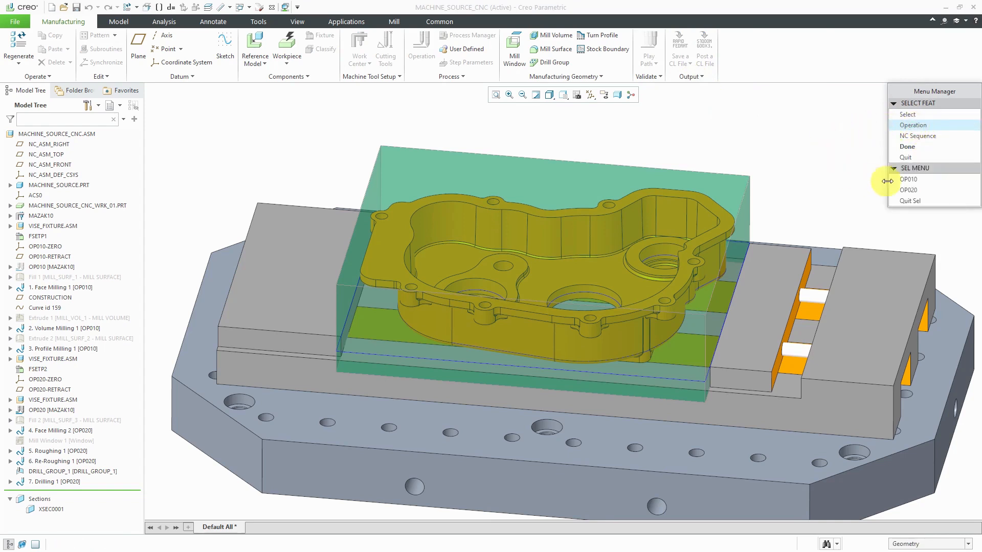
click(904, 182)
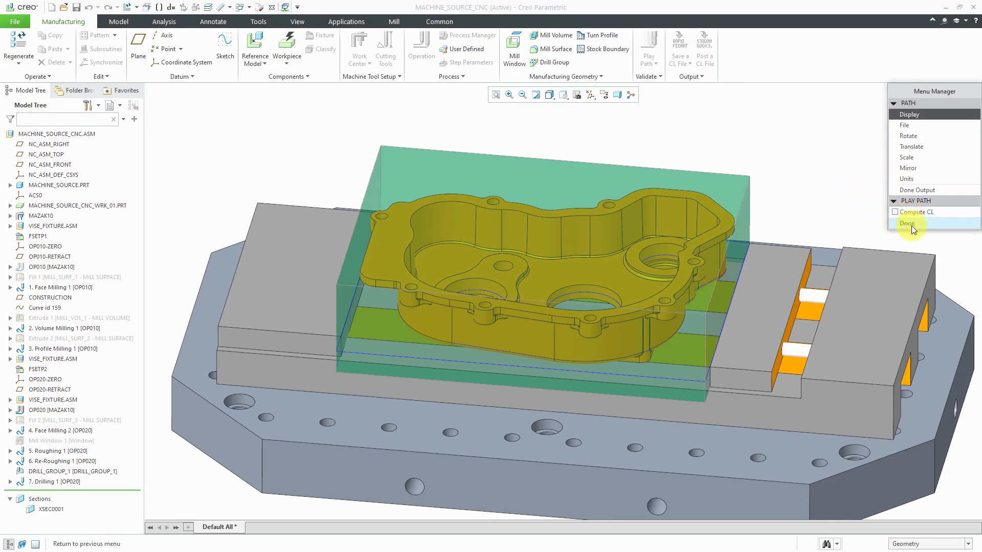
click(927, 125)
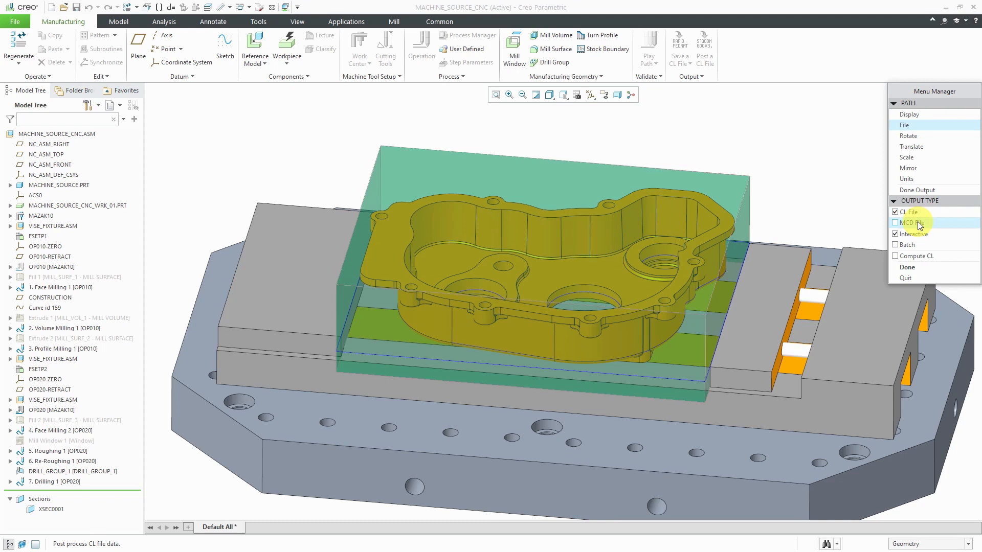
click(909, 267)
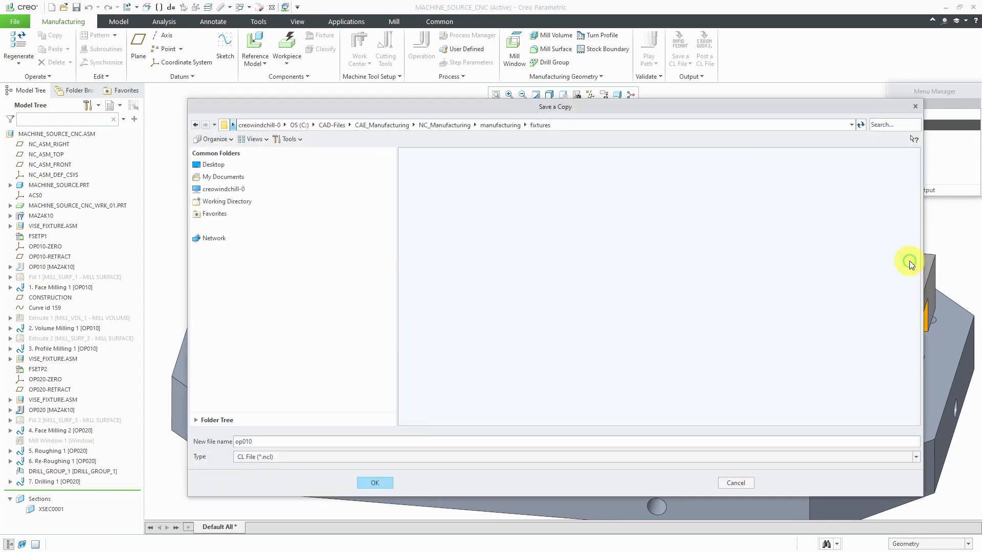
Save the CL file as ms-cnc-op010 in the manufacturing folder
click(491, 125)
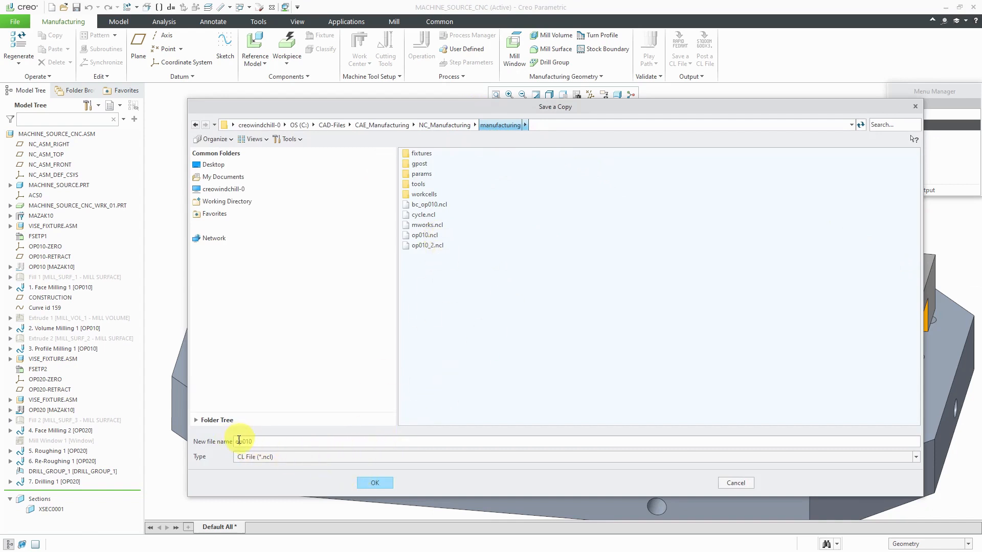
click(312, 440)
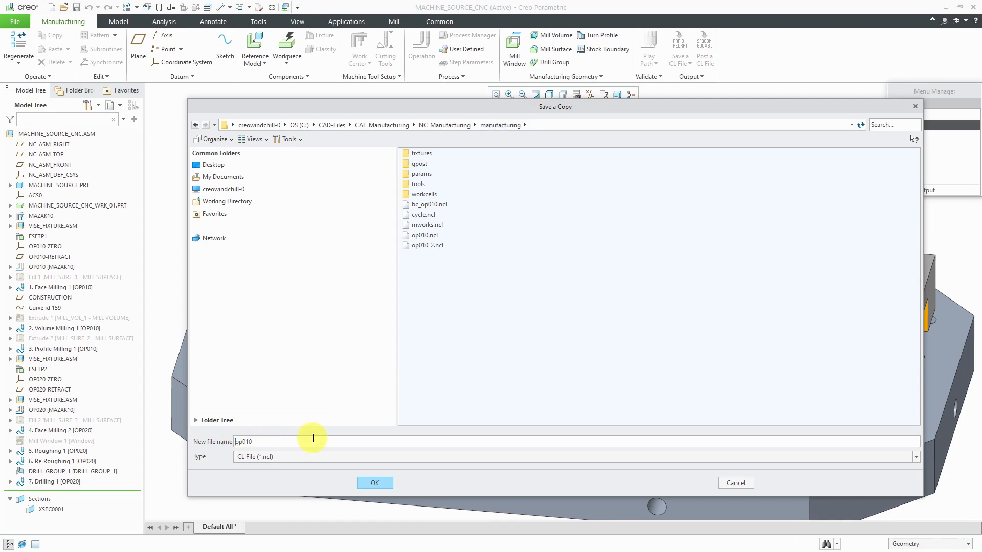
text(ms-cnc-)
click(378, 483)
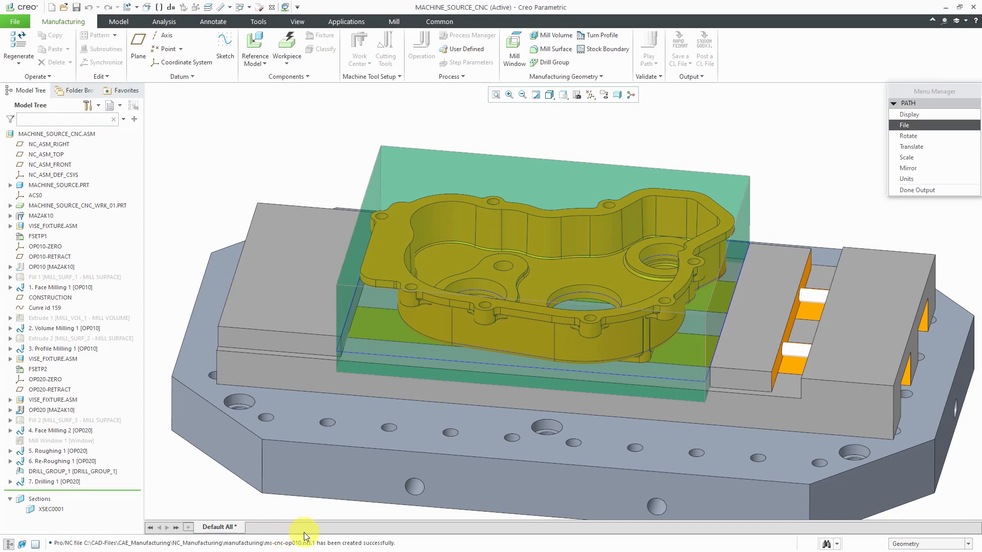
Finish CL output and pick ms-cnc-op010.ncl for post-processing
click(912, 190)
click(709, 52)
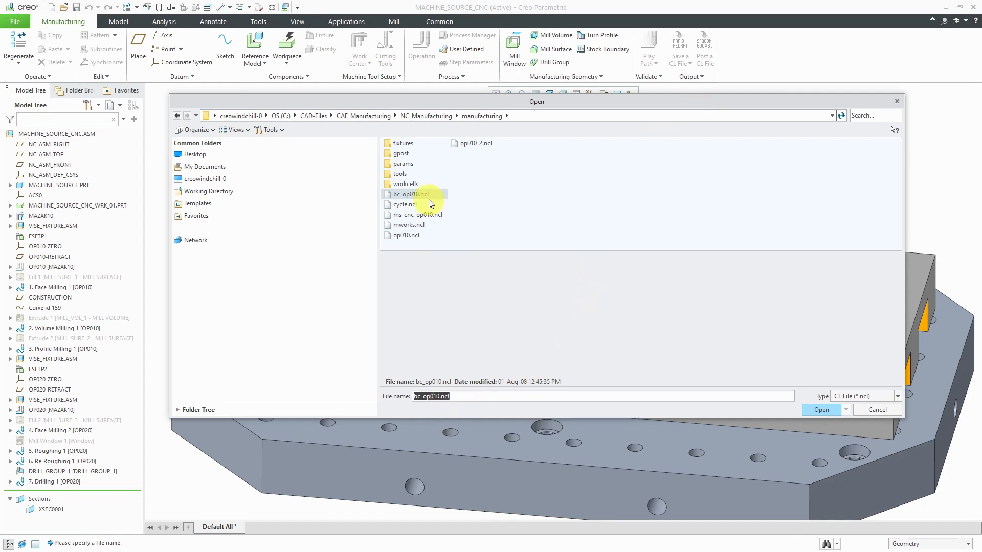
click(428, 215)
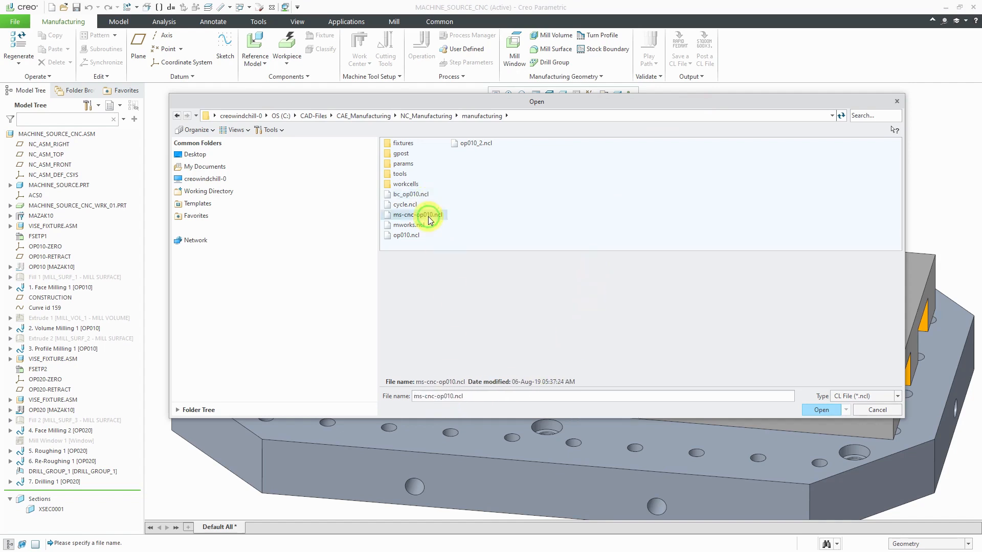
click(820, 410)
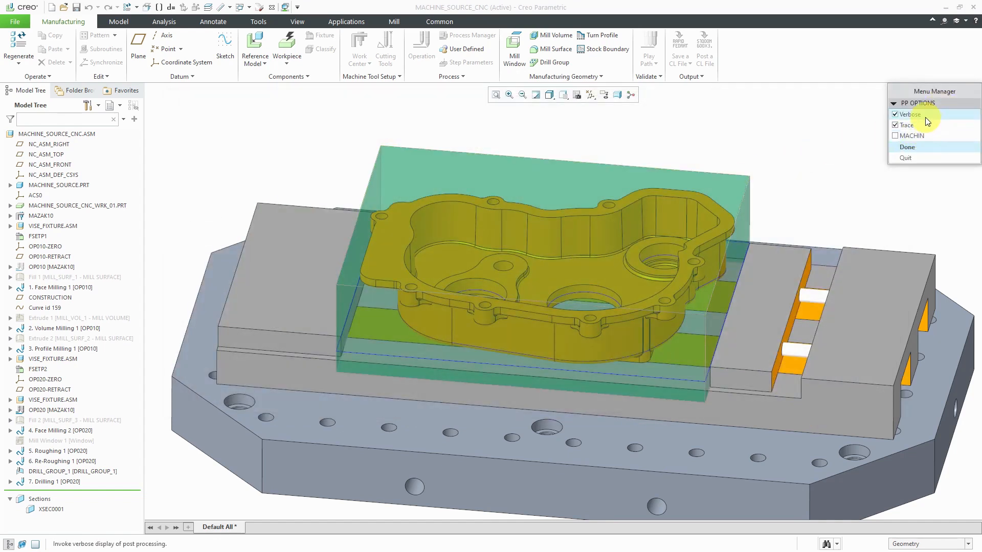
Accept the PP options and select the UNCX01.P99 post-processor
click(909, 147)
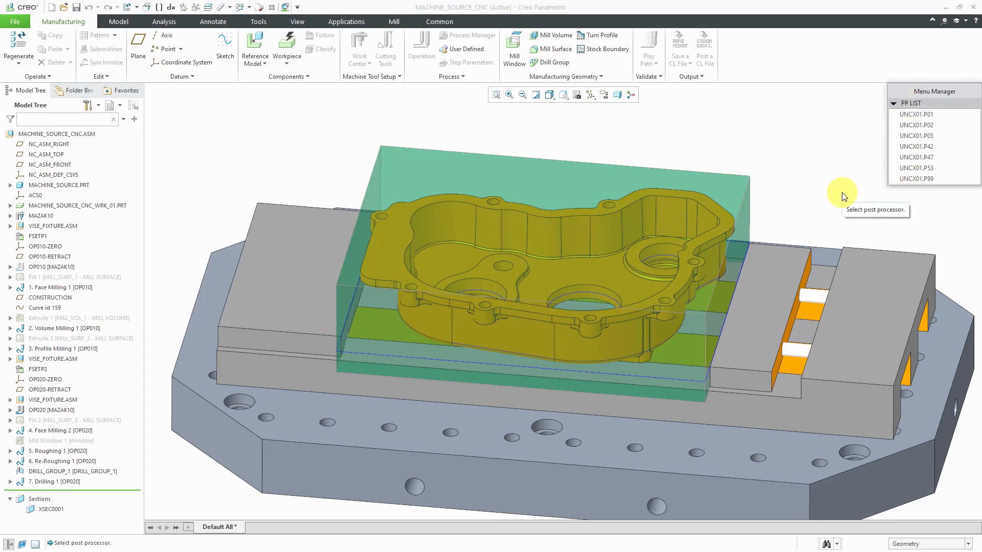
click(906, 180)
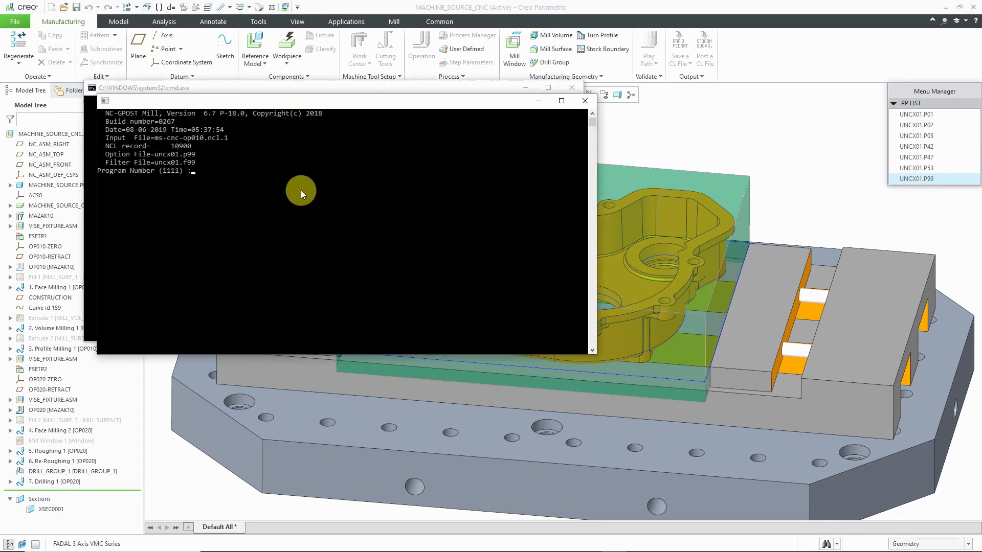
Accept the default program number so ms-cnc-op010.tap is generated
key(Return)
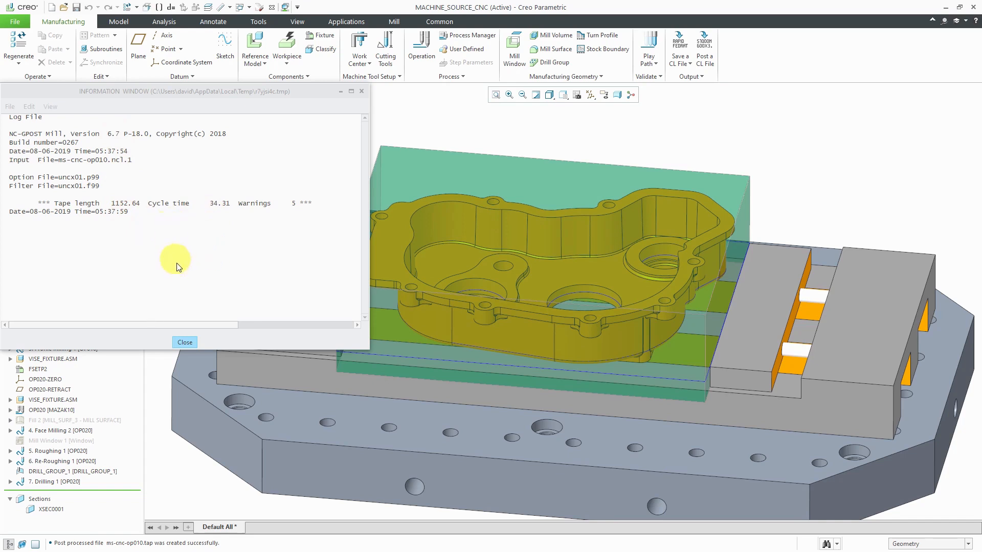
Close the post-processing log Information Window
click(186, 342)
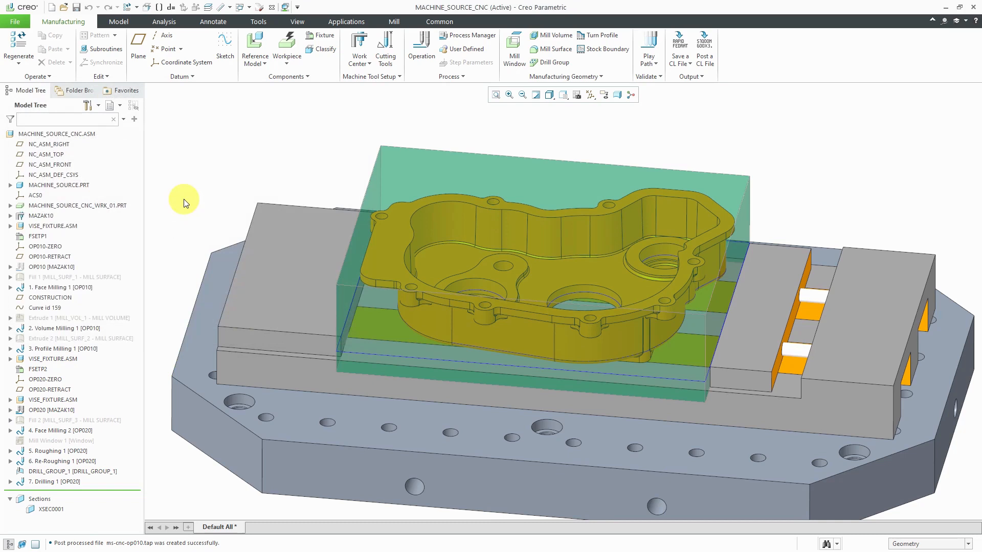